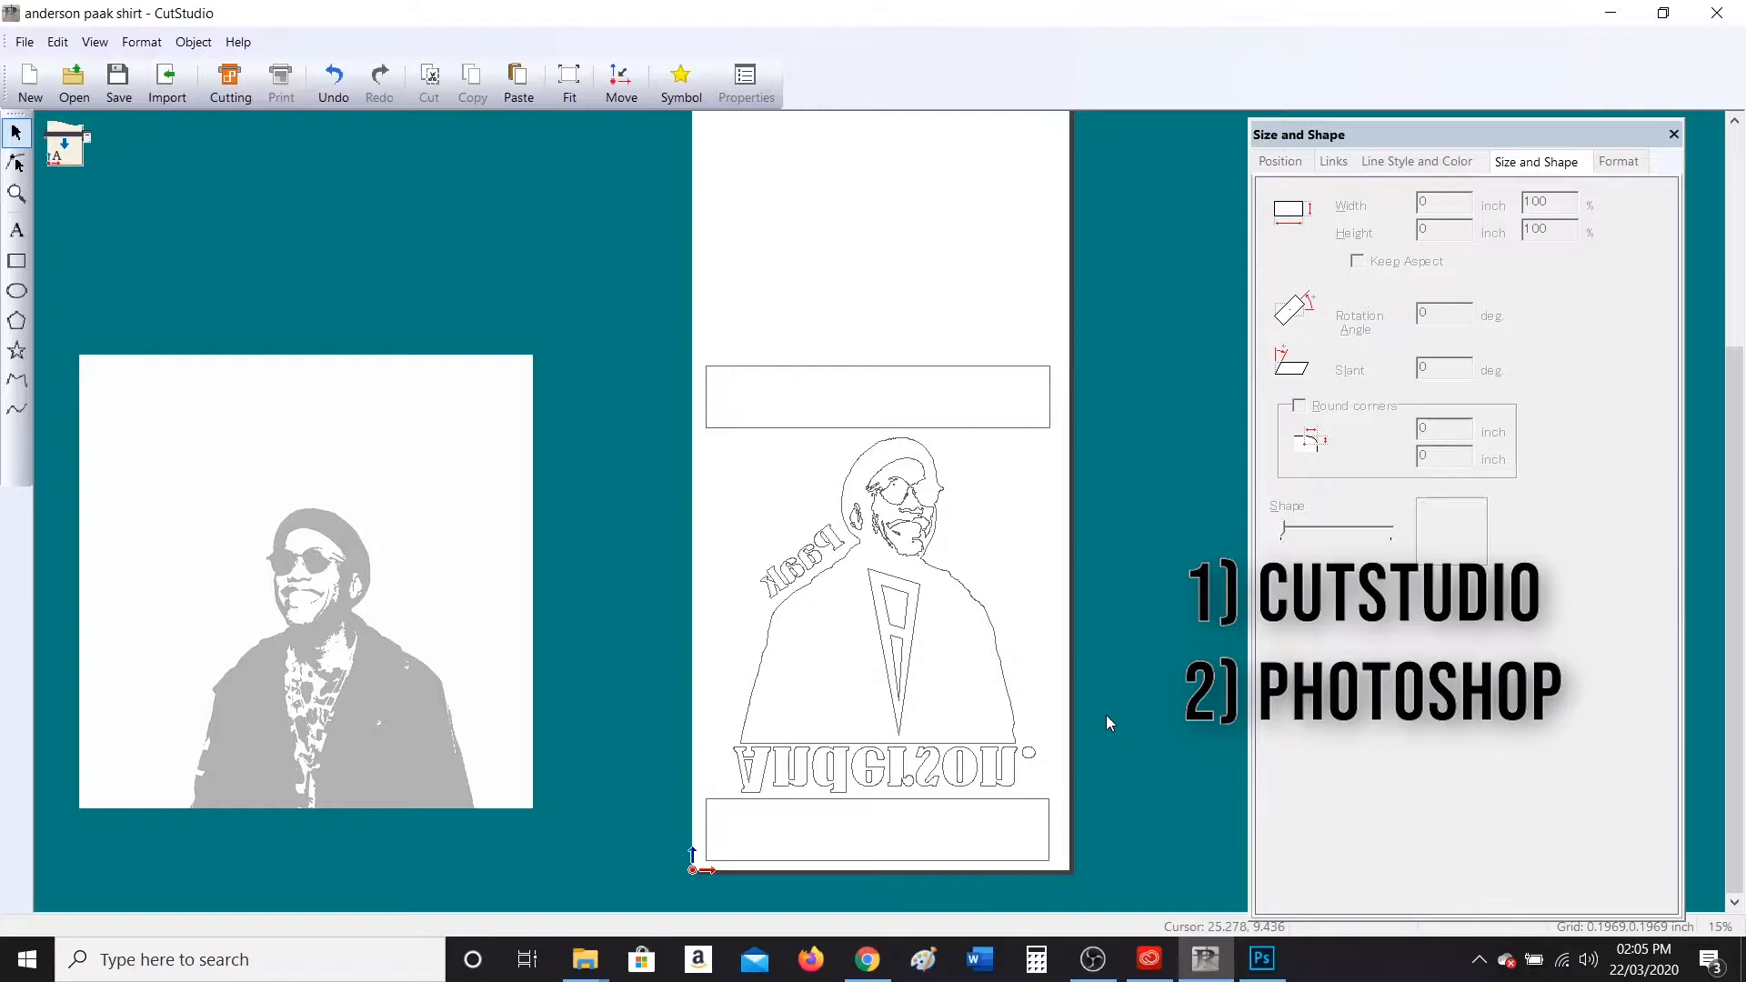
# Reposition the grey portrait image beside the page, up and closer to the finished shirt outline.
pyautogui.click(298, 624)
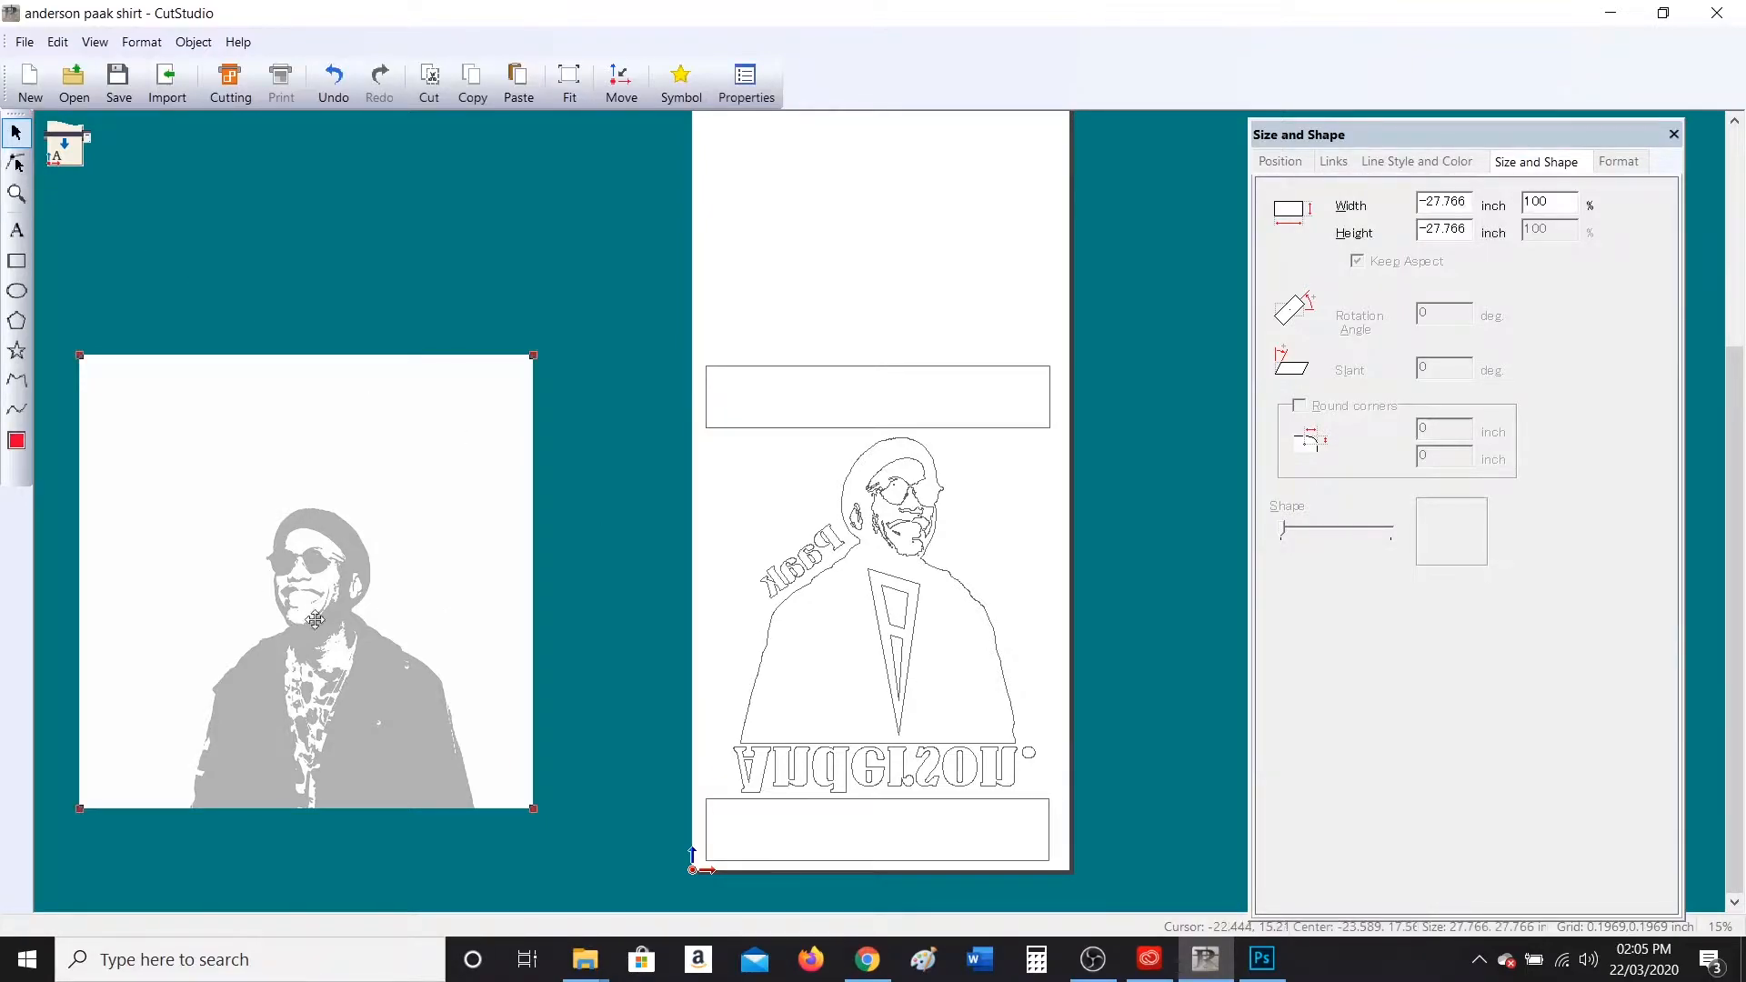
pyautogui.moveTo(349, 590); pyautogui.dragTo(476, 492)
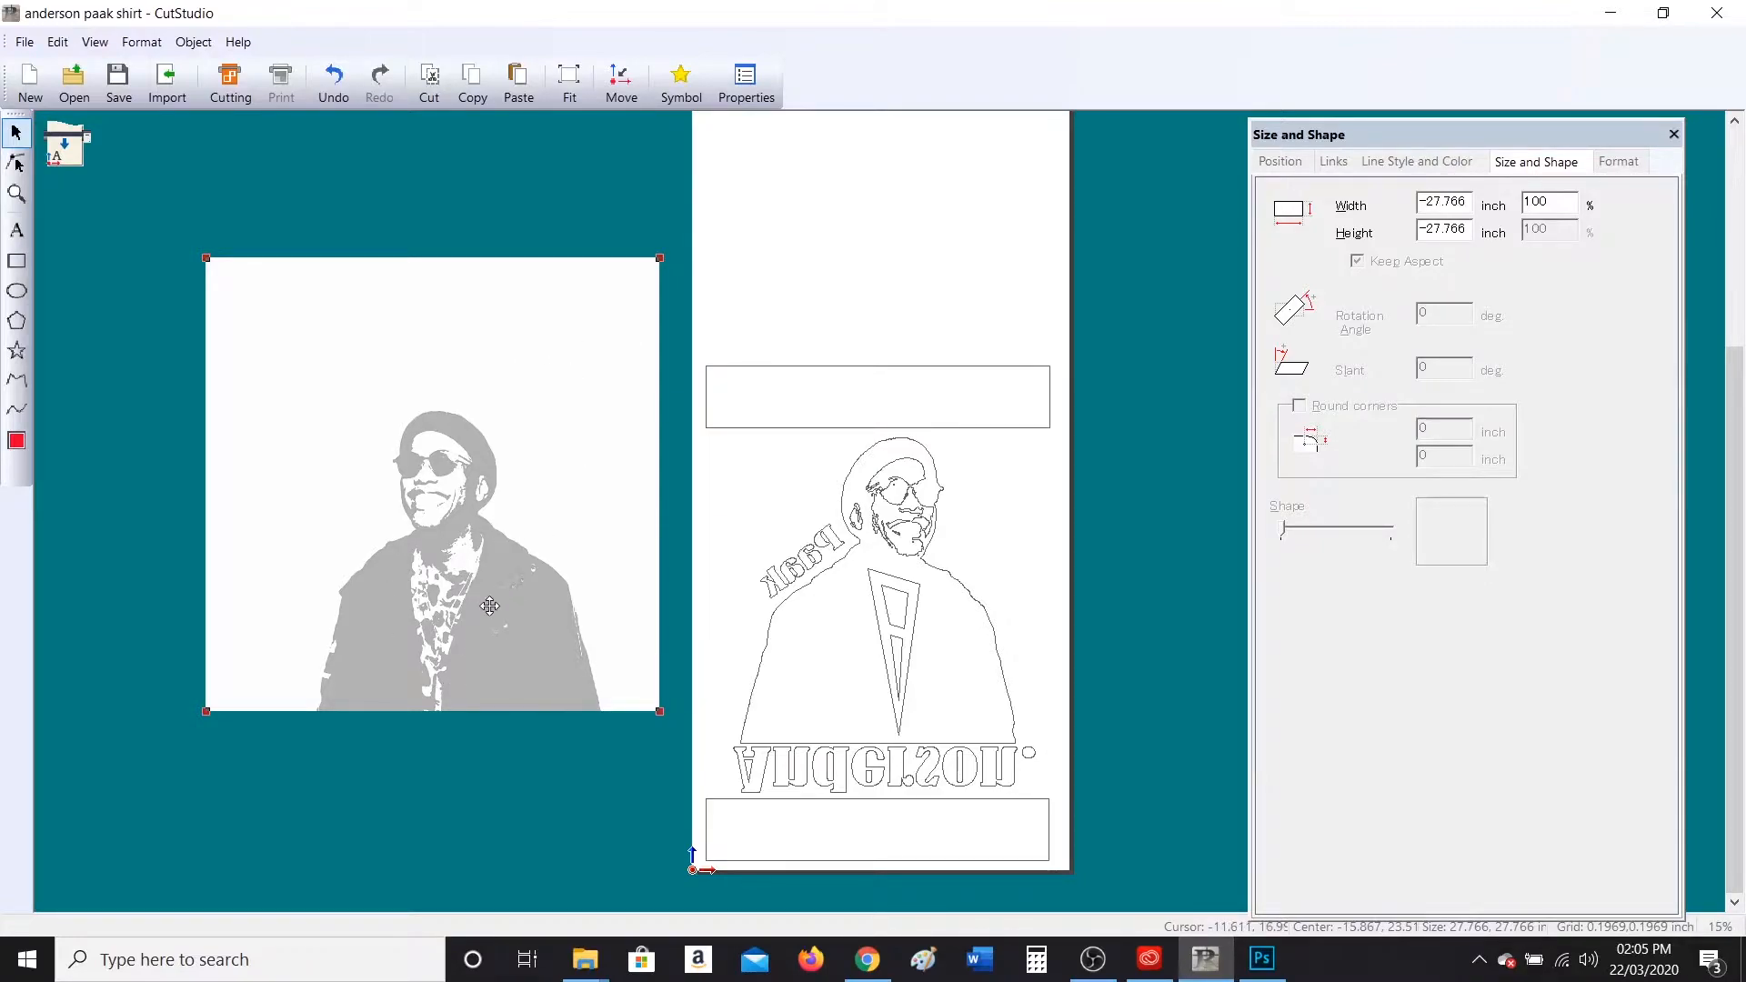
pyautogui.moveTo(492, 601); pyautogui.dragTo(469, 627)
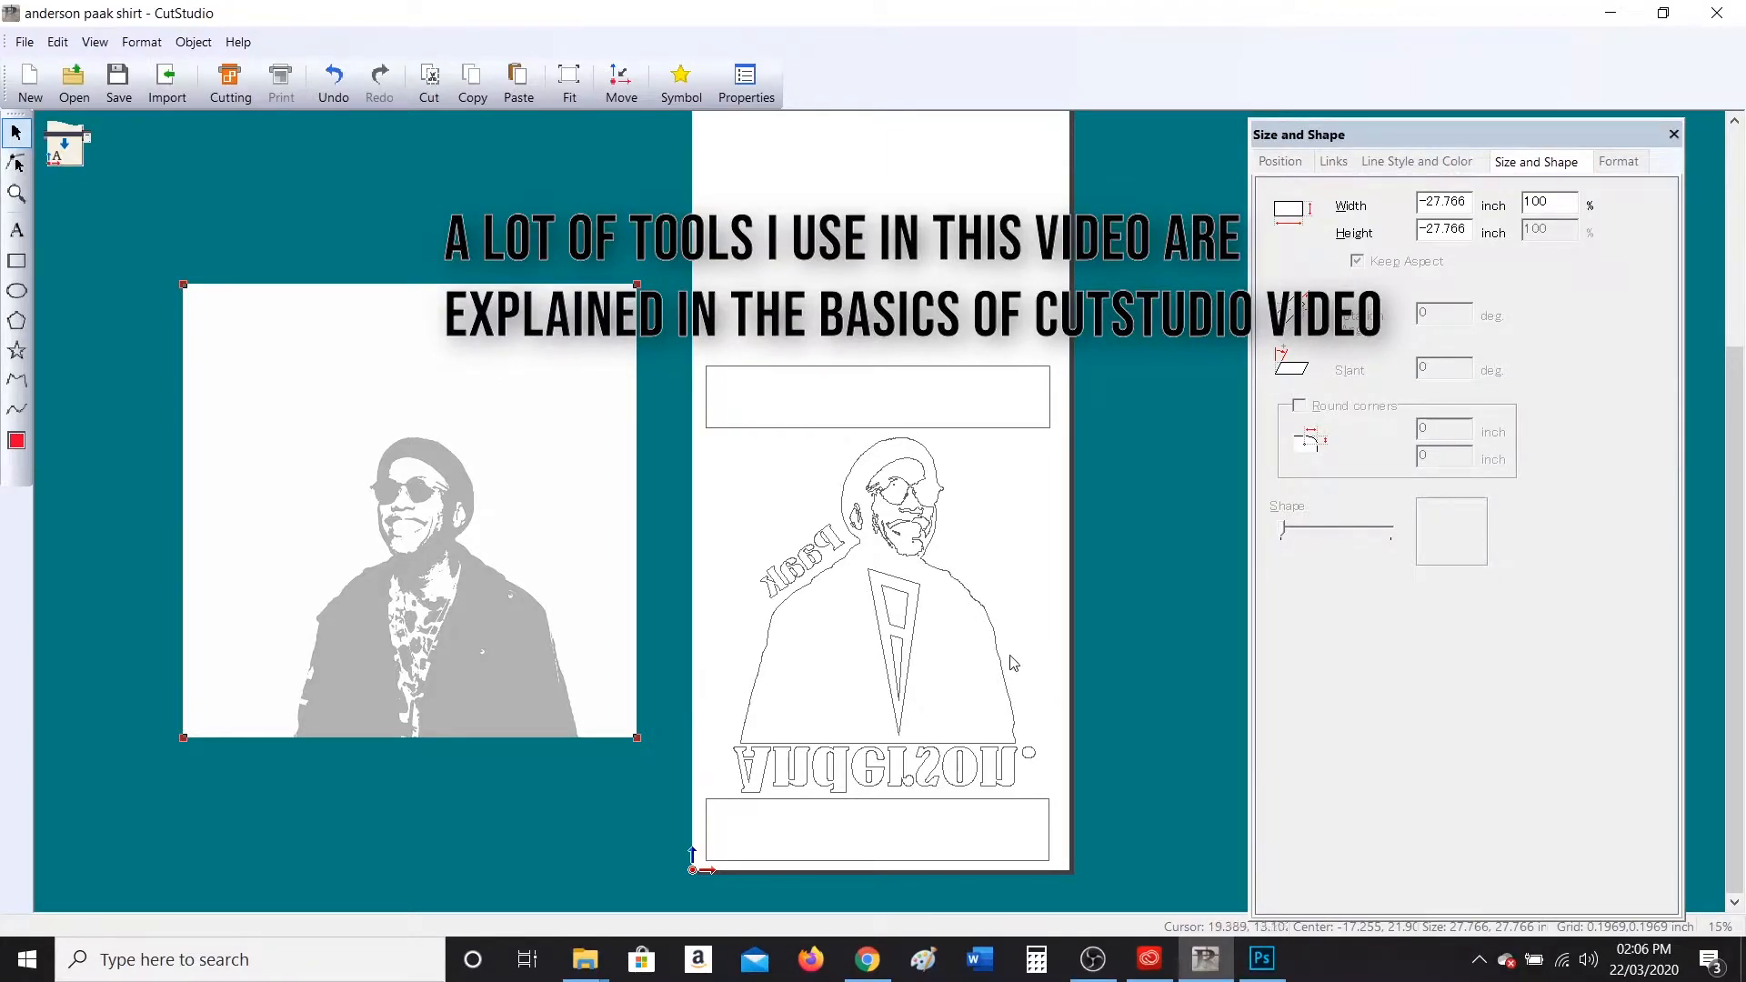
pyautogui.scroll(1, 1027, 699)
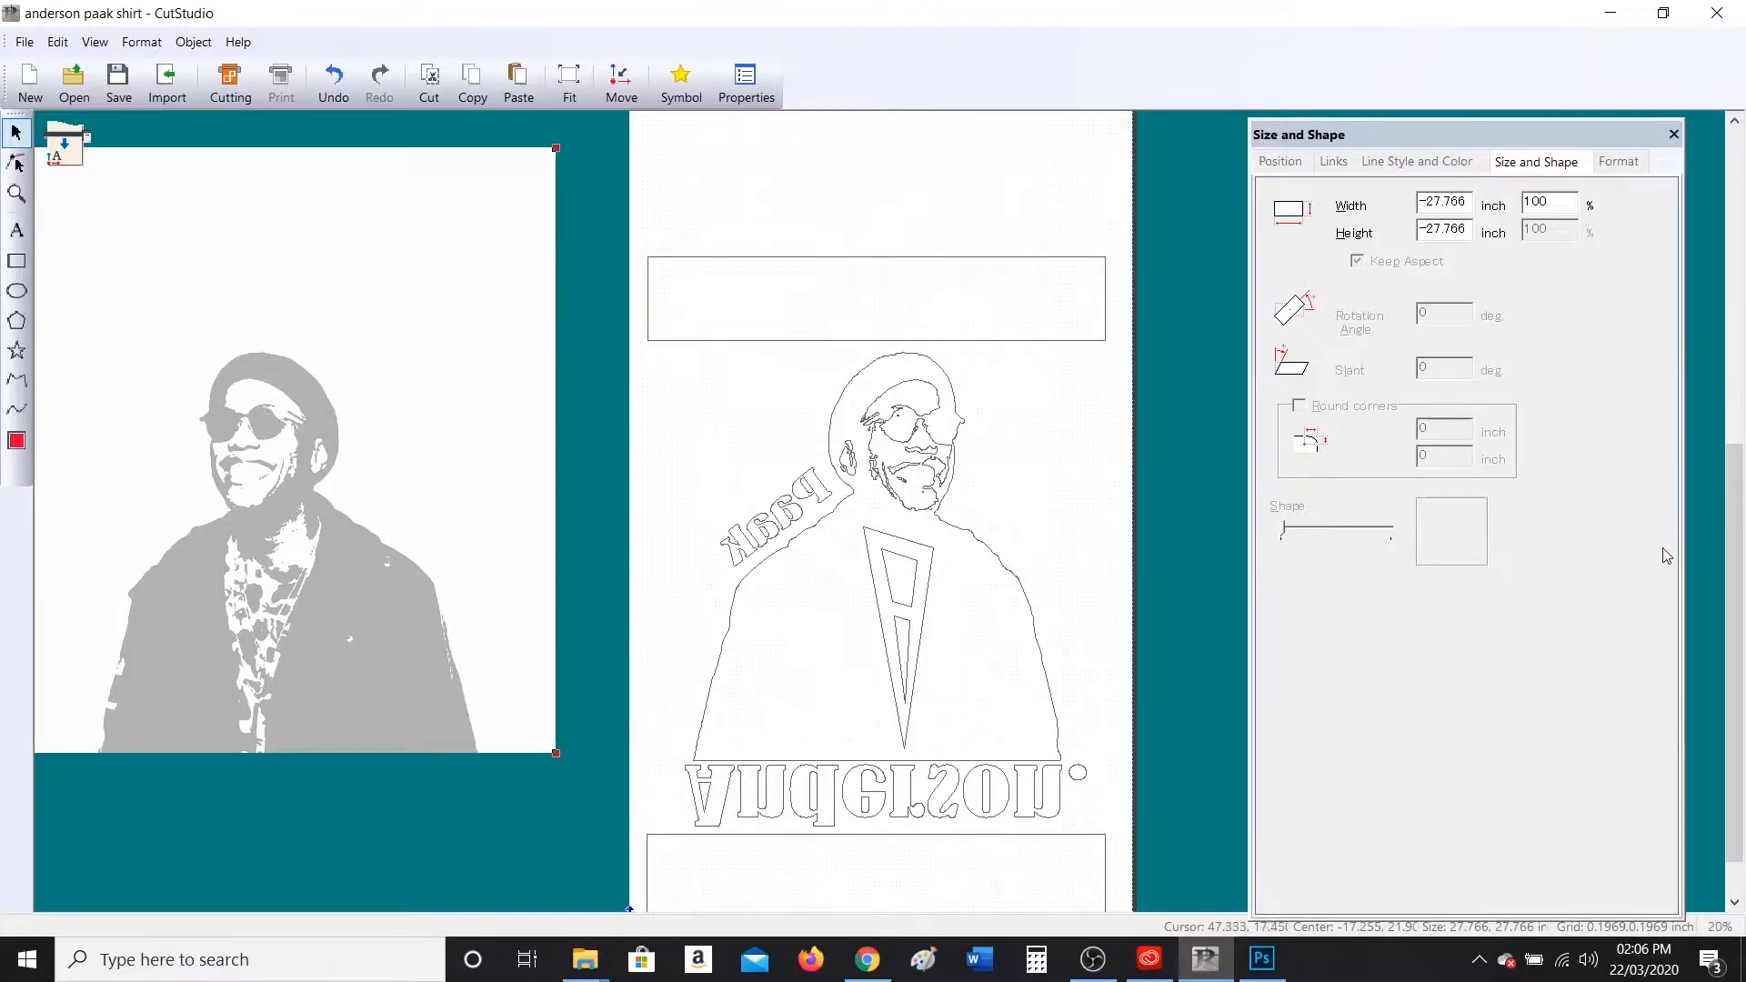
pyautogui.moveTo(1738, 553); pyautogui.dragTo(1738, 584)
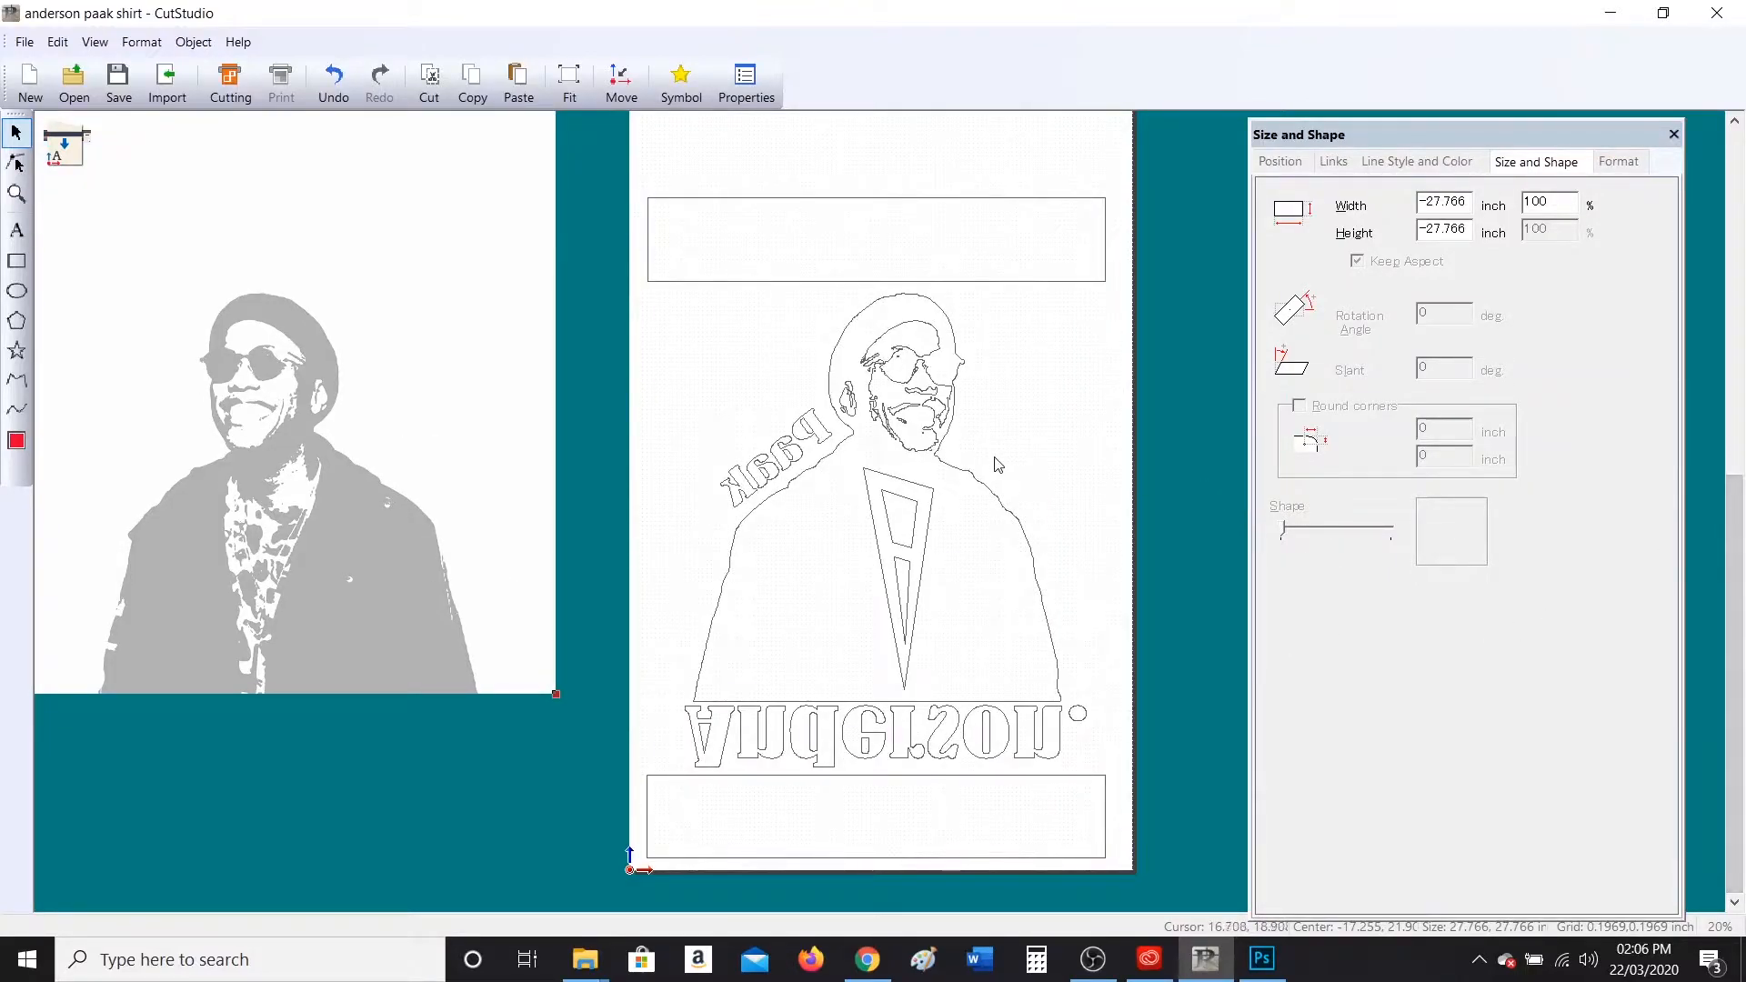
pyautogui.moveTo(596, 175); pyautogui.dragTo(1159, 908)
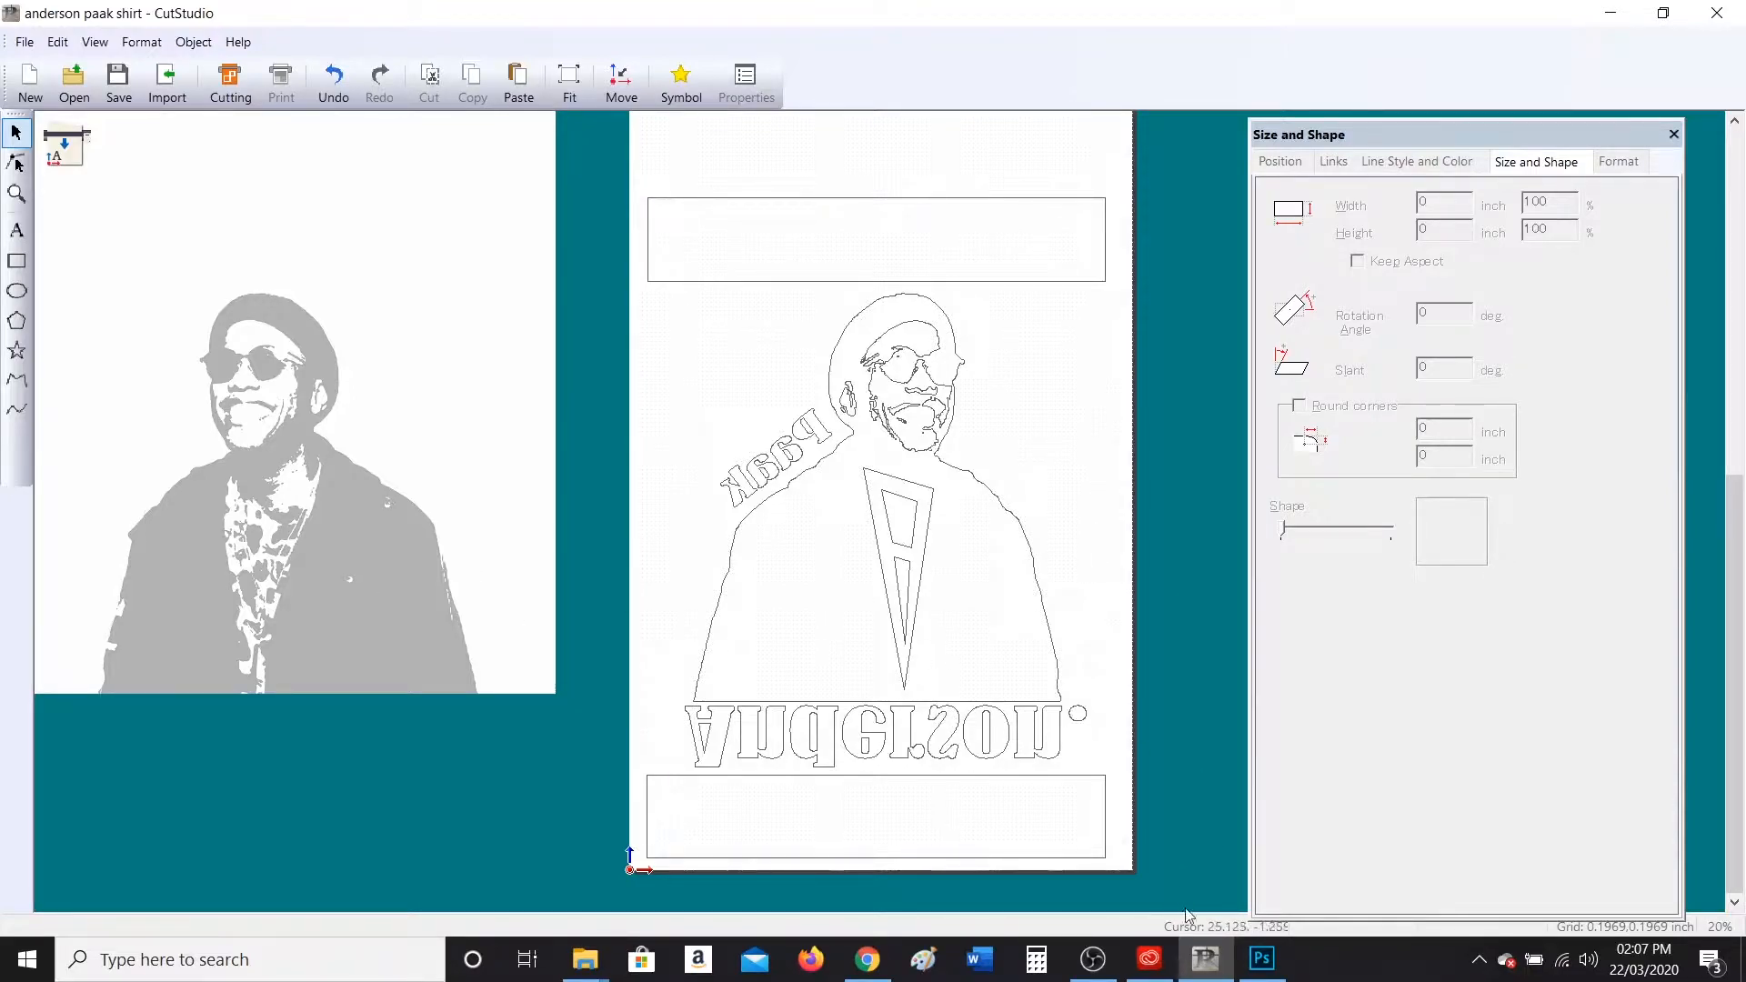
# Switch to Chrome and copy the enlarged Anderson .Paak photo with the orange background from the Google image results.
pyautogui.click(867, 959)
pyautogui.click(1079, 23)
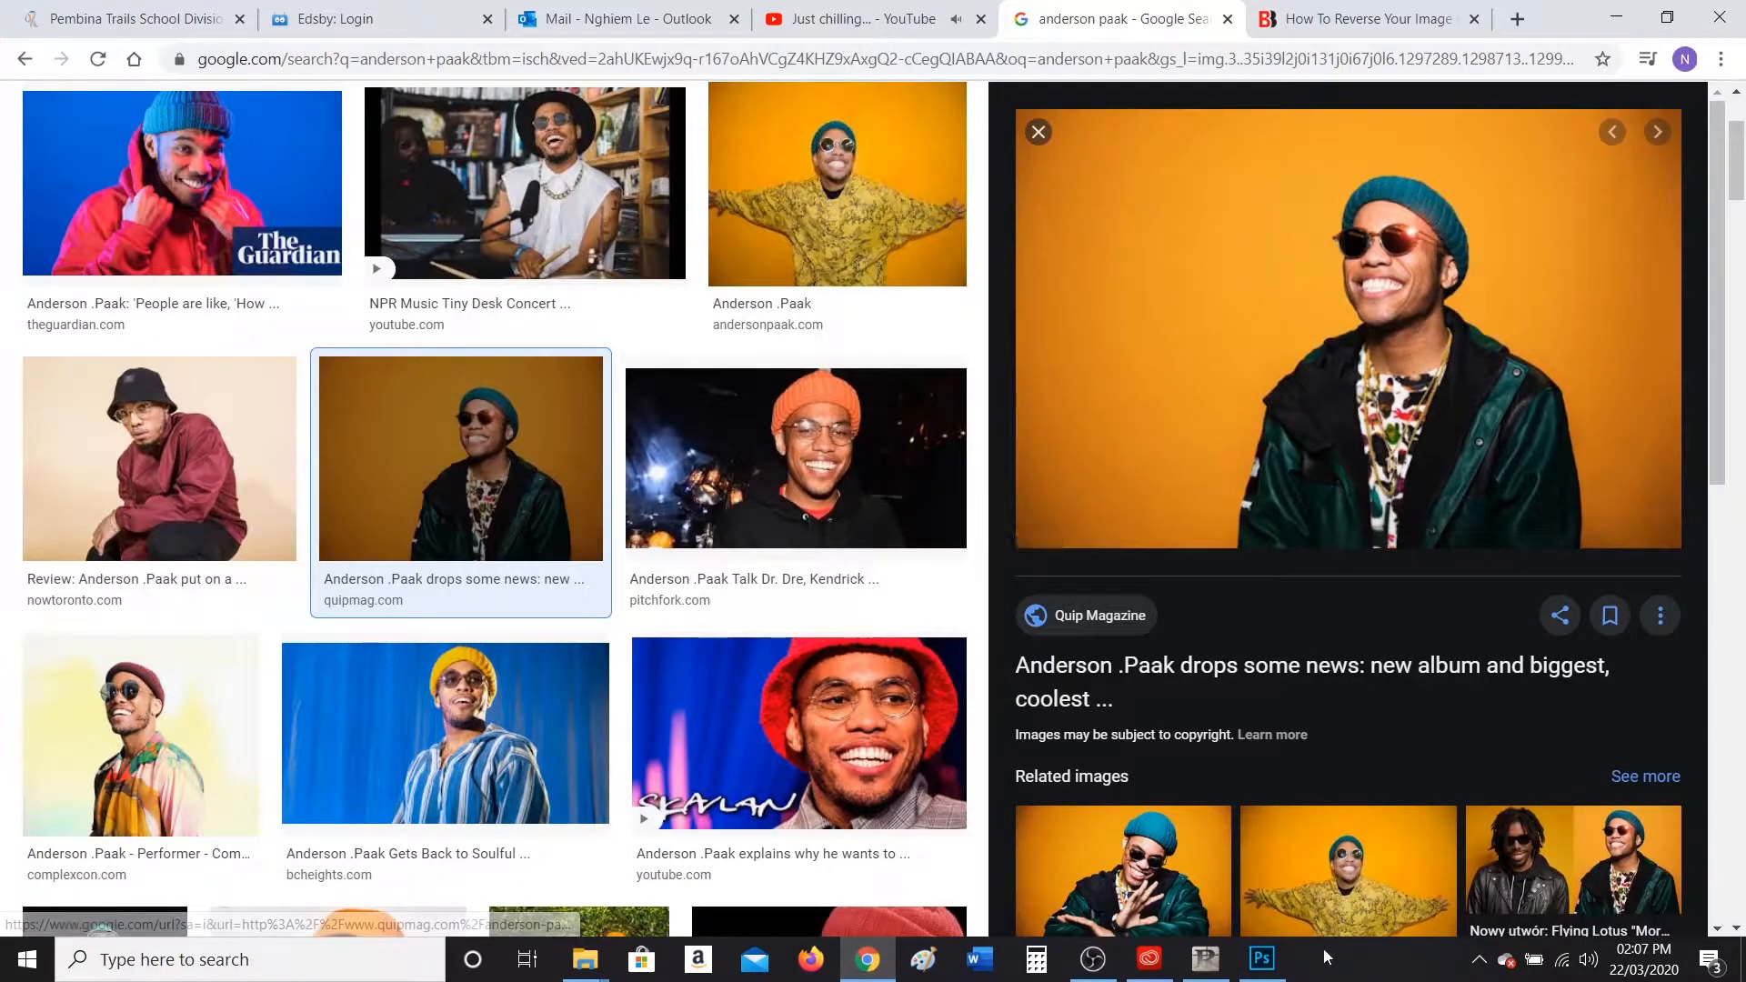
pyautogui.click(1261, 959)
pyautogui.moveTo(1329, 489); pyautogui.dragTo(1610, 831)
pyautogui.hotkey('alt', 'Tab')
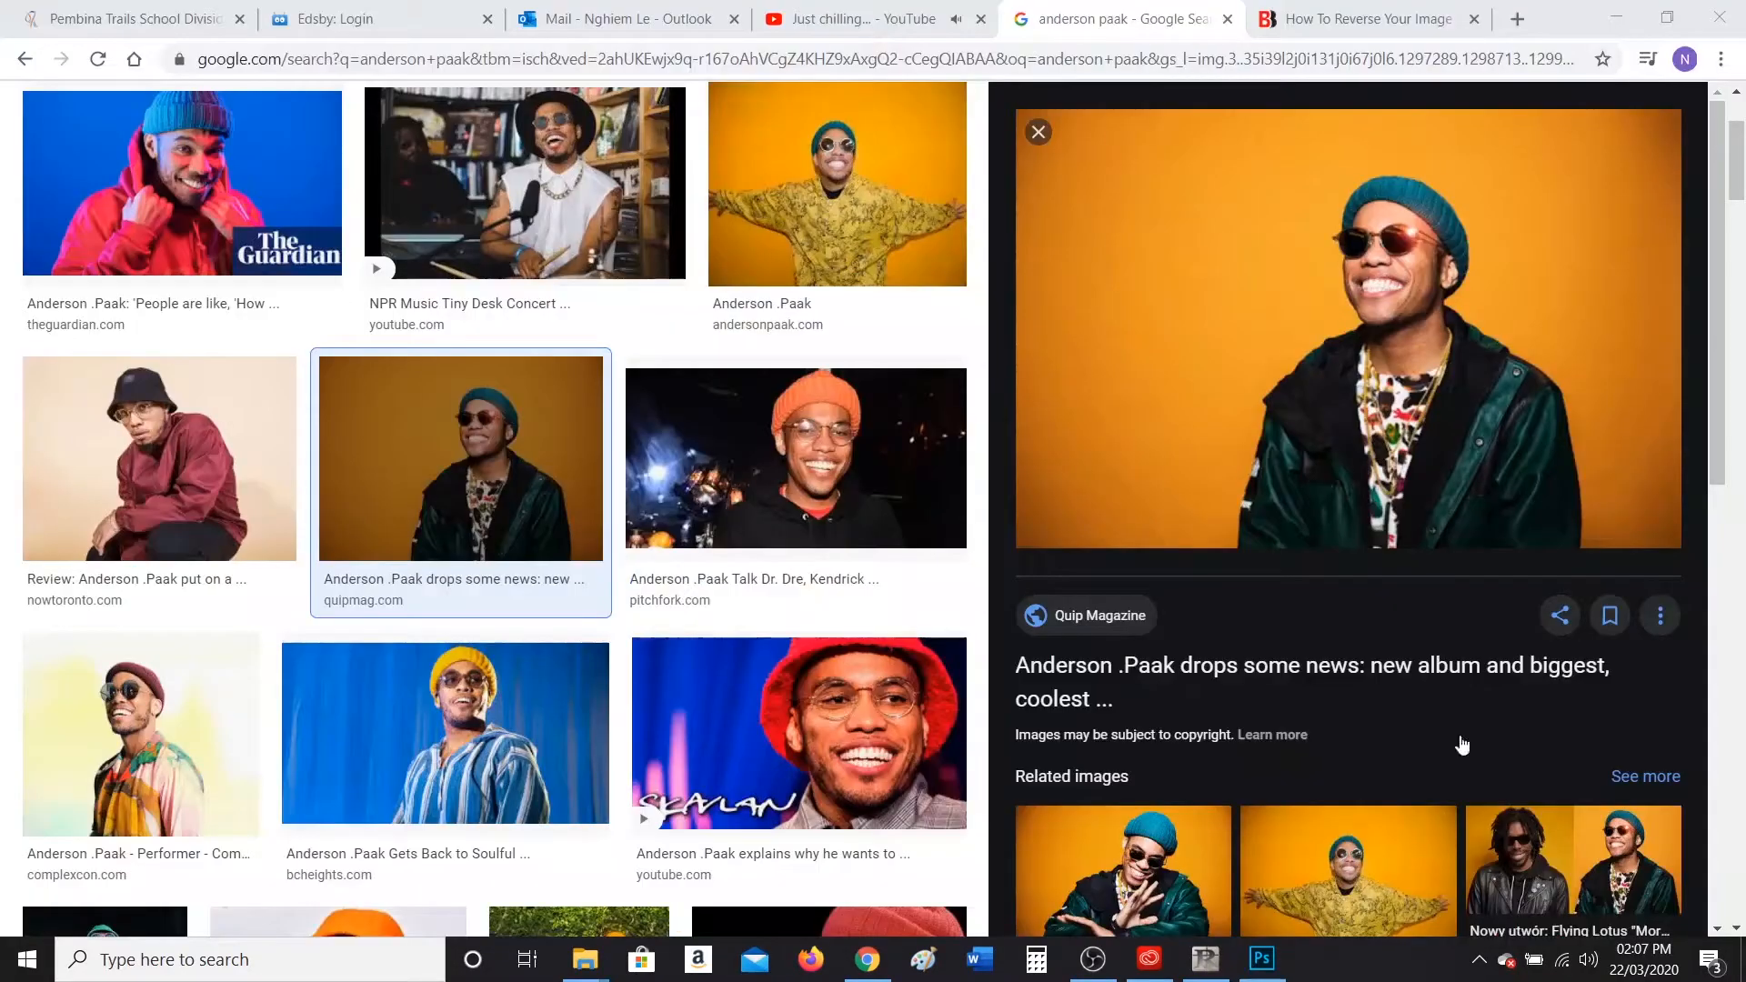
pyautogui.rightClick(1346, 437)
pyautogui.click(1476, 703)
# Switch to Photoshop, paste the copied photo onto a new layer above Layer 1 and enlarge it to about 373%.
pyautogui.hotkey('alt', 'Tab')
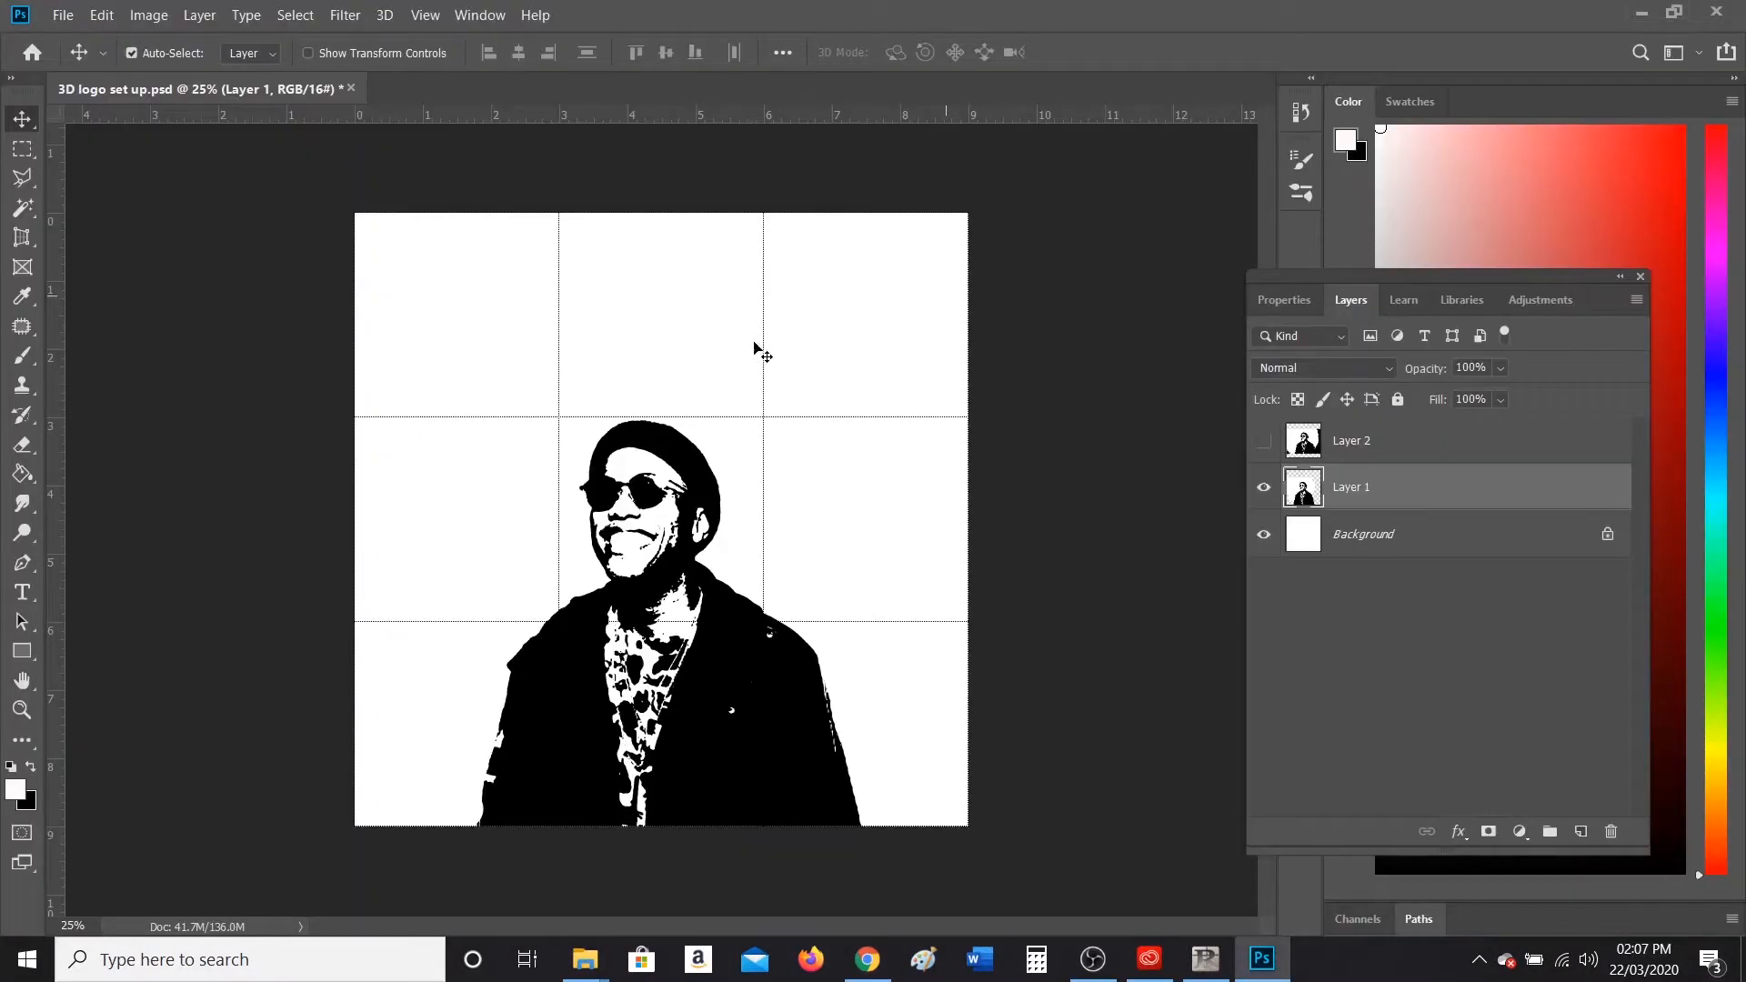
pyautogui.click(1579, 833)
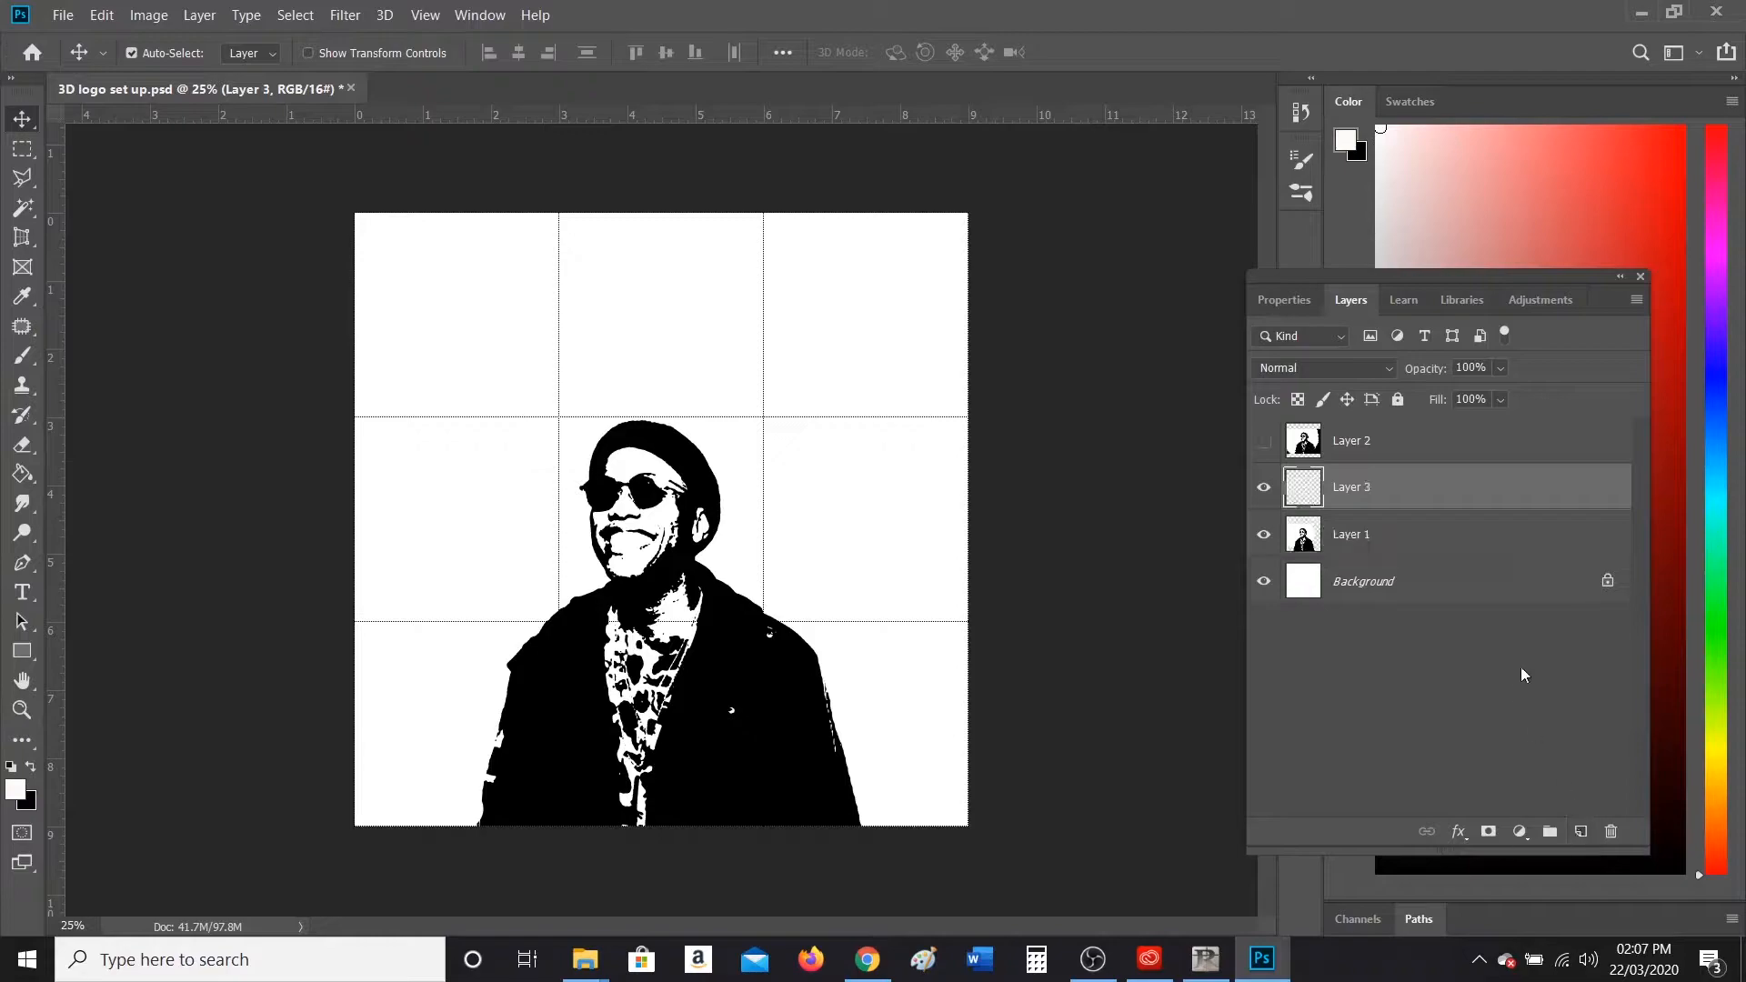
pyautogui.hotkey('ctrl', 'v')
pyautogui.moveTo(661, 527); pyautogui.dragTo(866, 677)
pyautogui.hotkey('ctrl', 't')
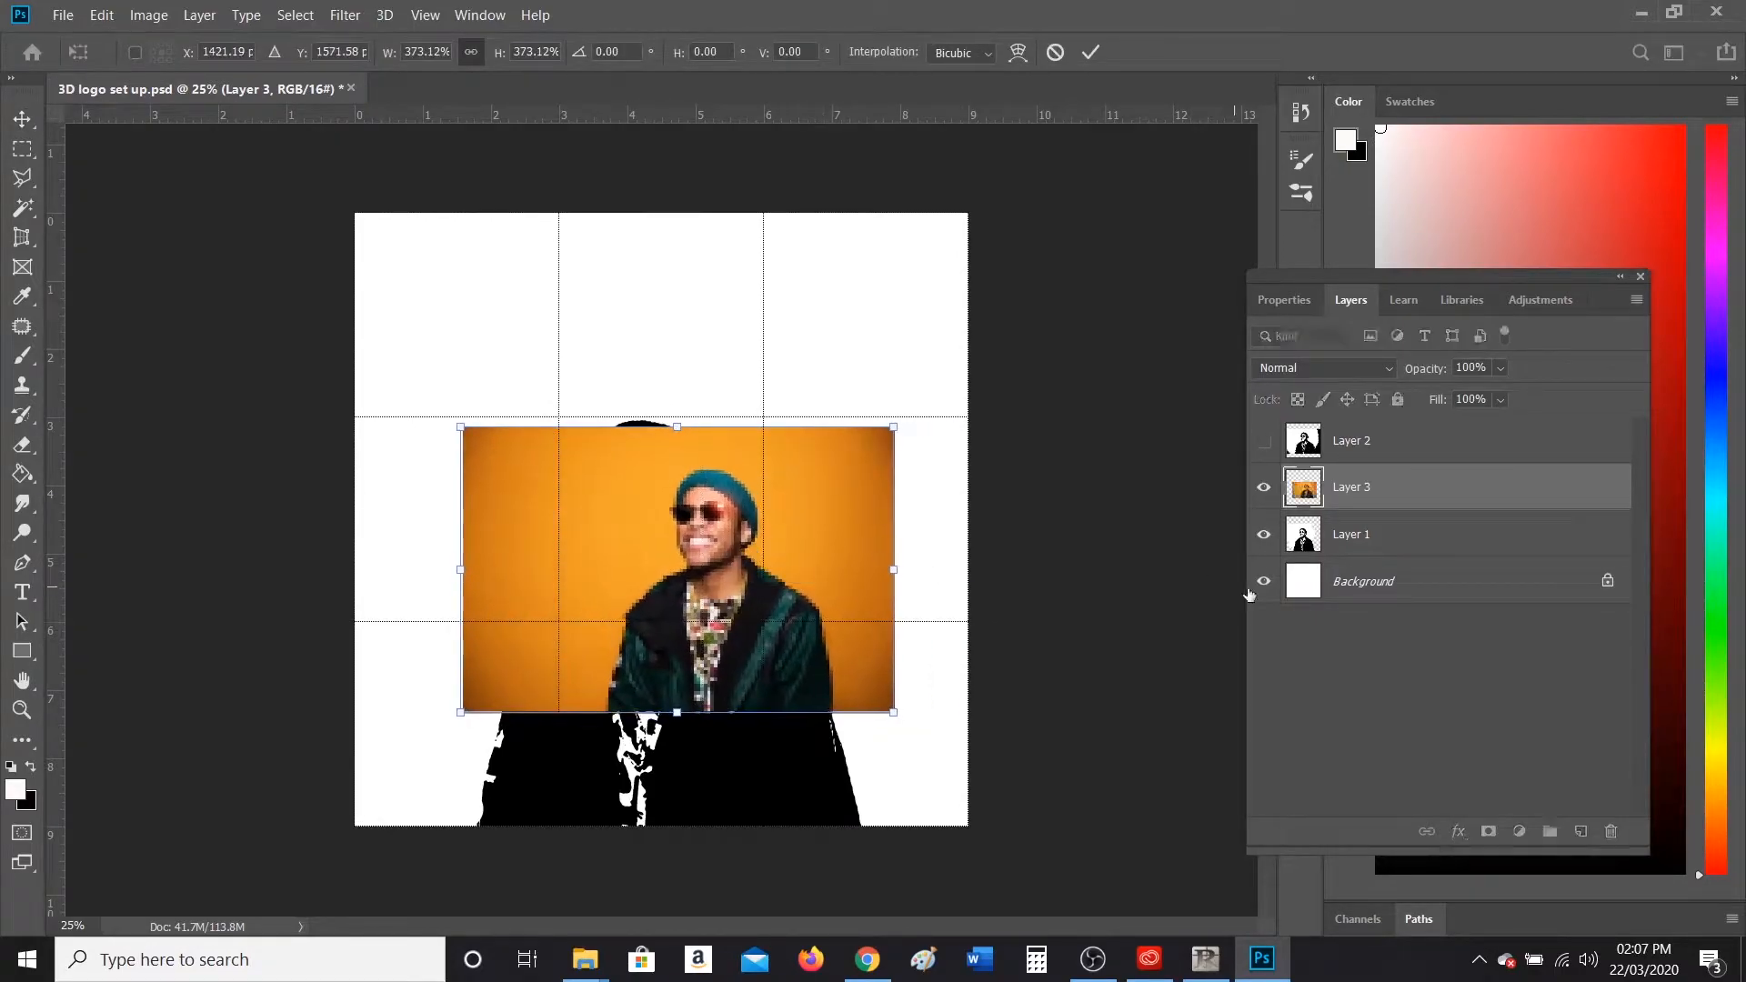
# Compare the two existing threshold layers by toggling their visibility, leaving Layer 1 and Layer 2 hidden.
pyautogui.click(1263, 536)
pyautogui.click(1262, 441)
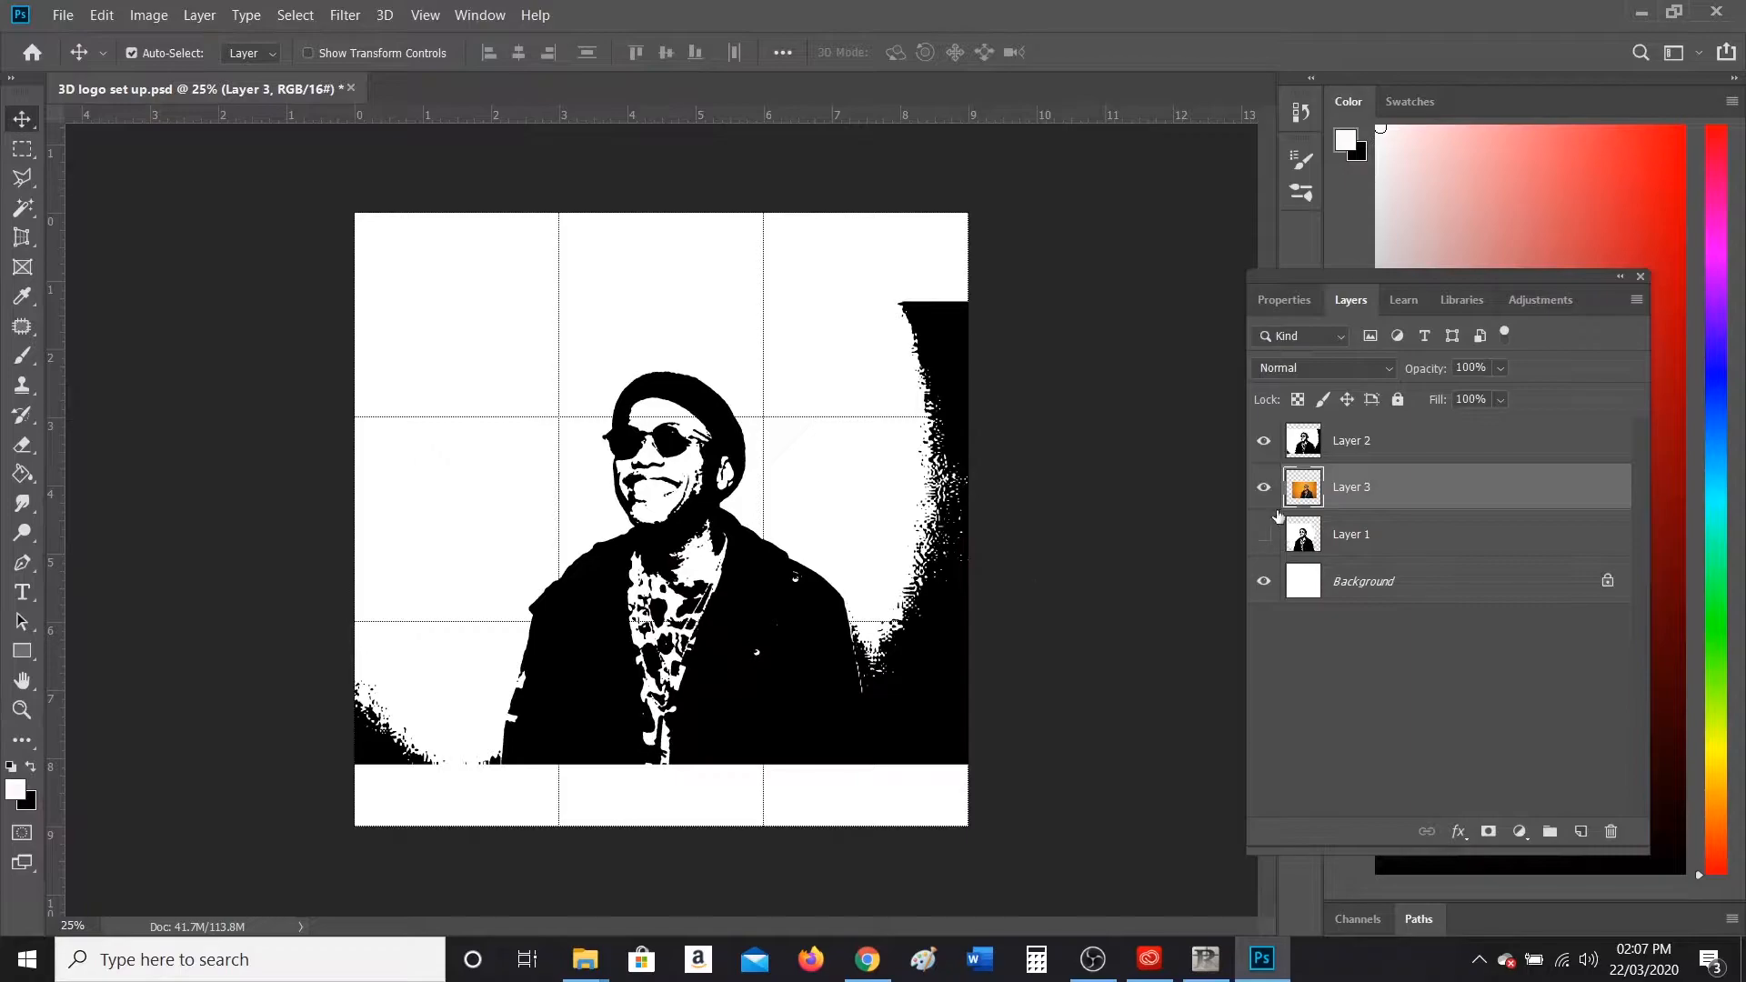
pyautogui.click(1263, 535)
pyautogui.click(1264, 452)
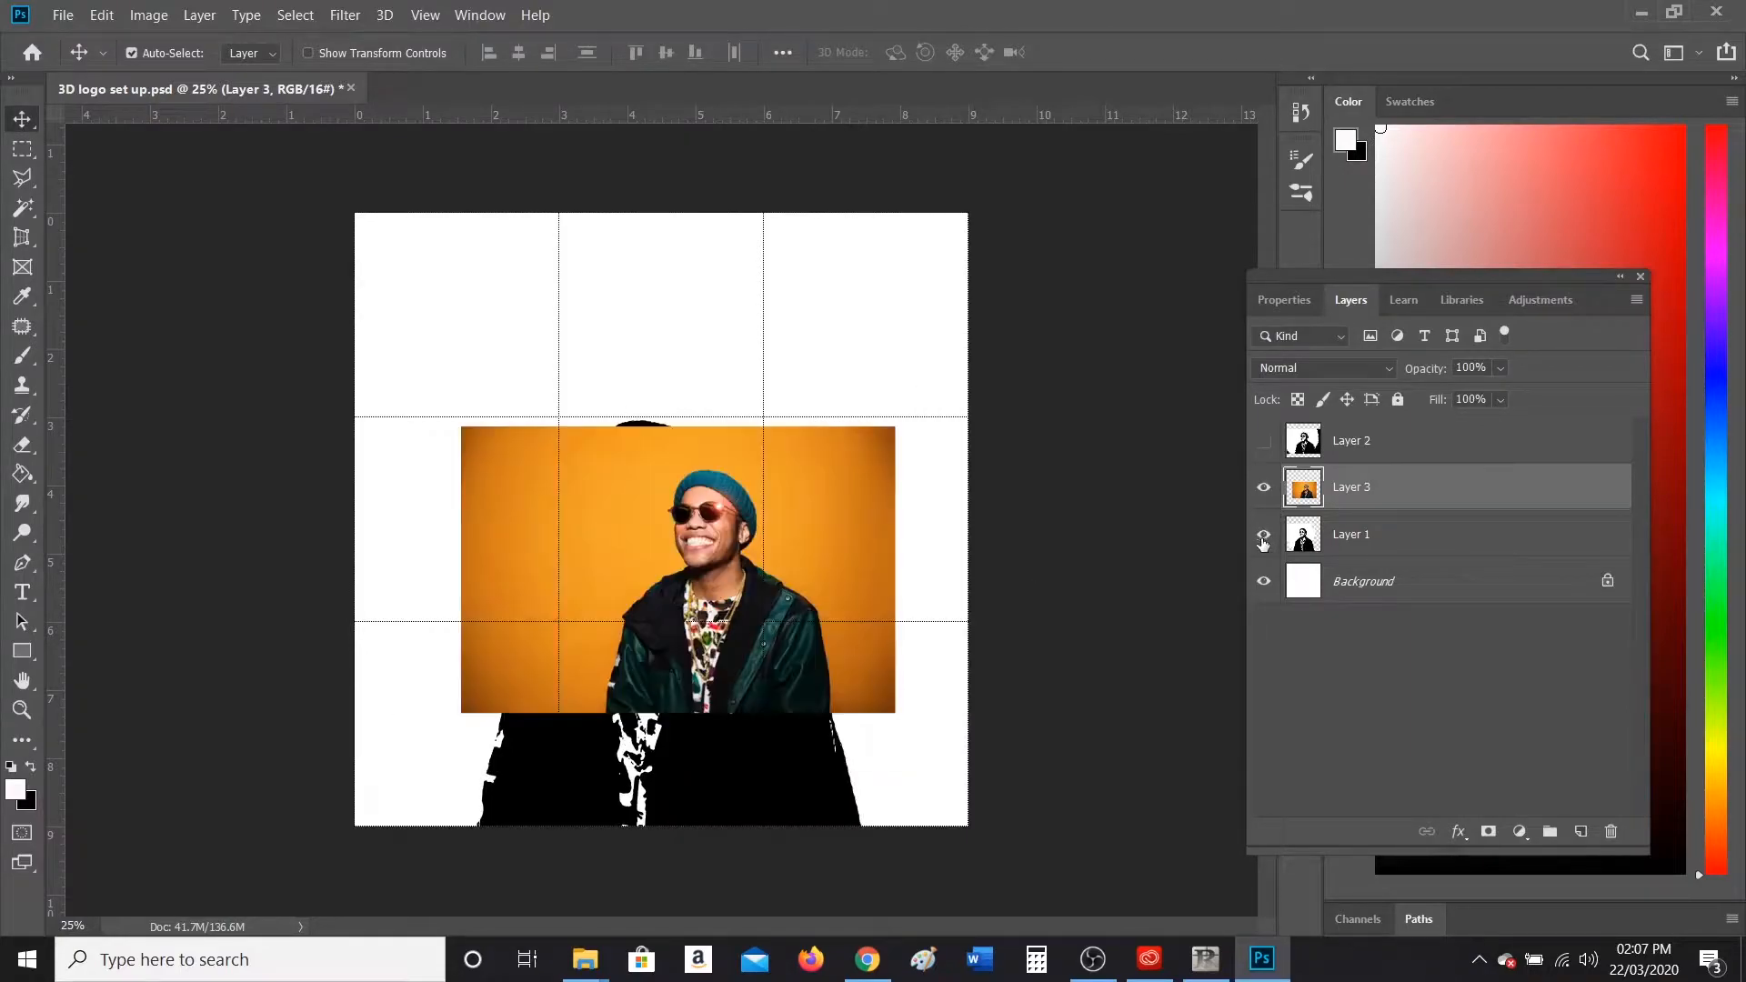
pyautogui.click(1264, 535)
# Move the pasted photo to the canvas's left edge and enlarge it to nearly the full canvas width, near the bottom.
pyautogui.moveTo(718, 571); pyautogui.dragTo(614, 496)
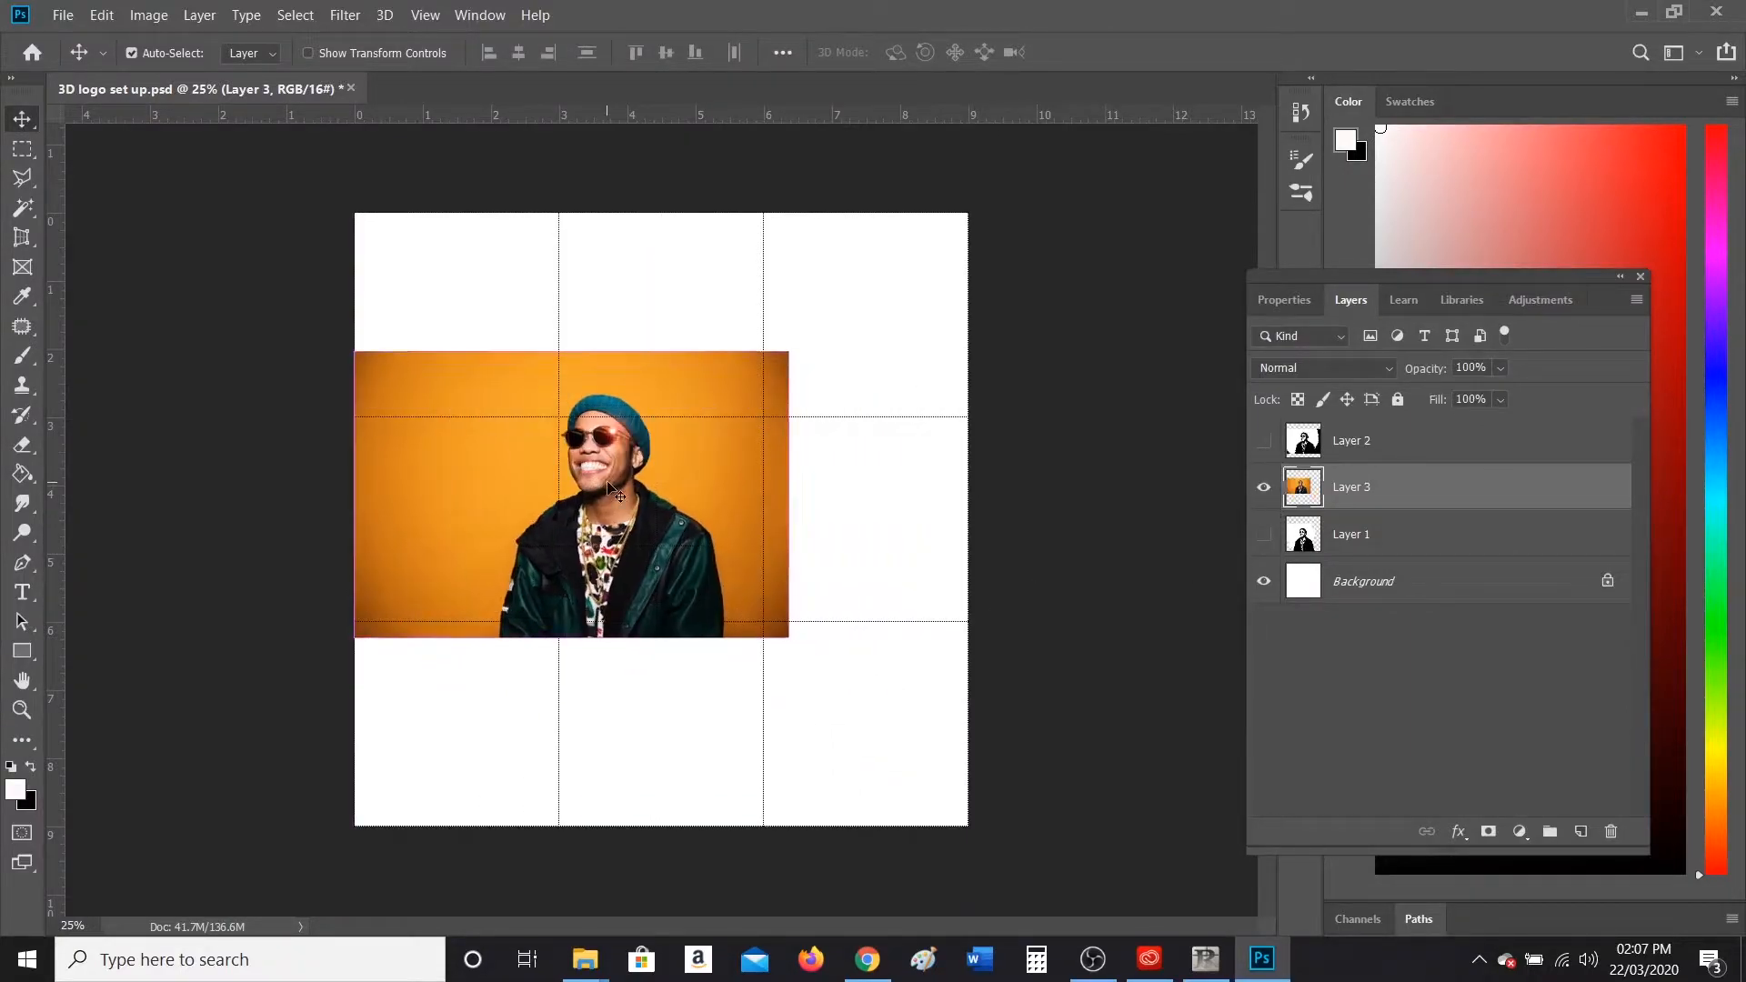
pyautogui.hotkey('ctrl', 't')
pyautogui.moveTo(787, 636); pyautogui.dragTo(1008, 782)
pyautogui.moveTo(834, 677); pyautogui.dragTo(741, 693)
pyautogui.moveTo(920, 798); pyautogui.dragTo(956, 807)
pyautogui.press('Return')
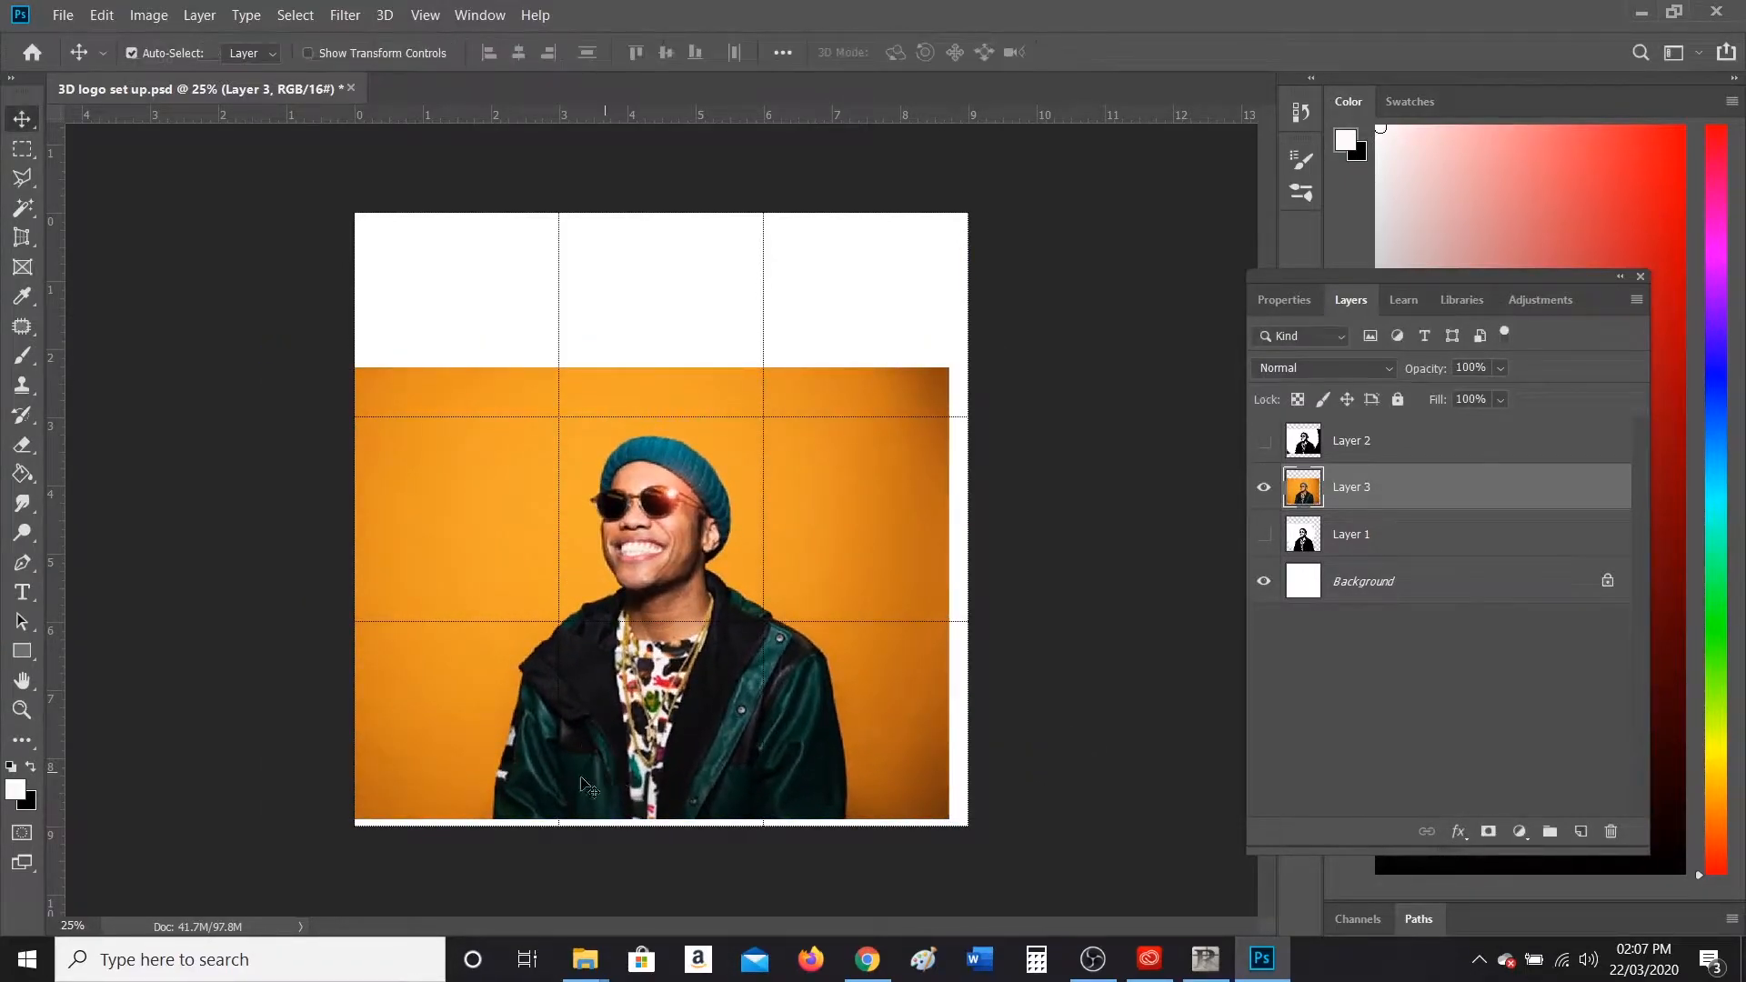
# Apply a Threshold adjustment at level 128 to the photo on Layer 3.
pyautogui.click(148, 14)
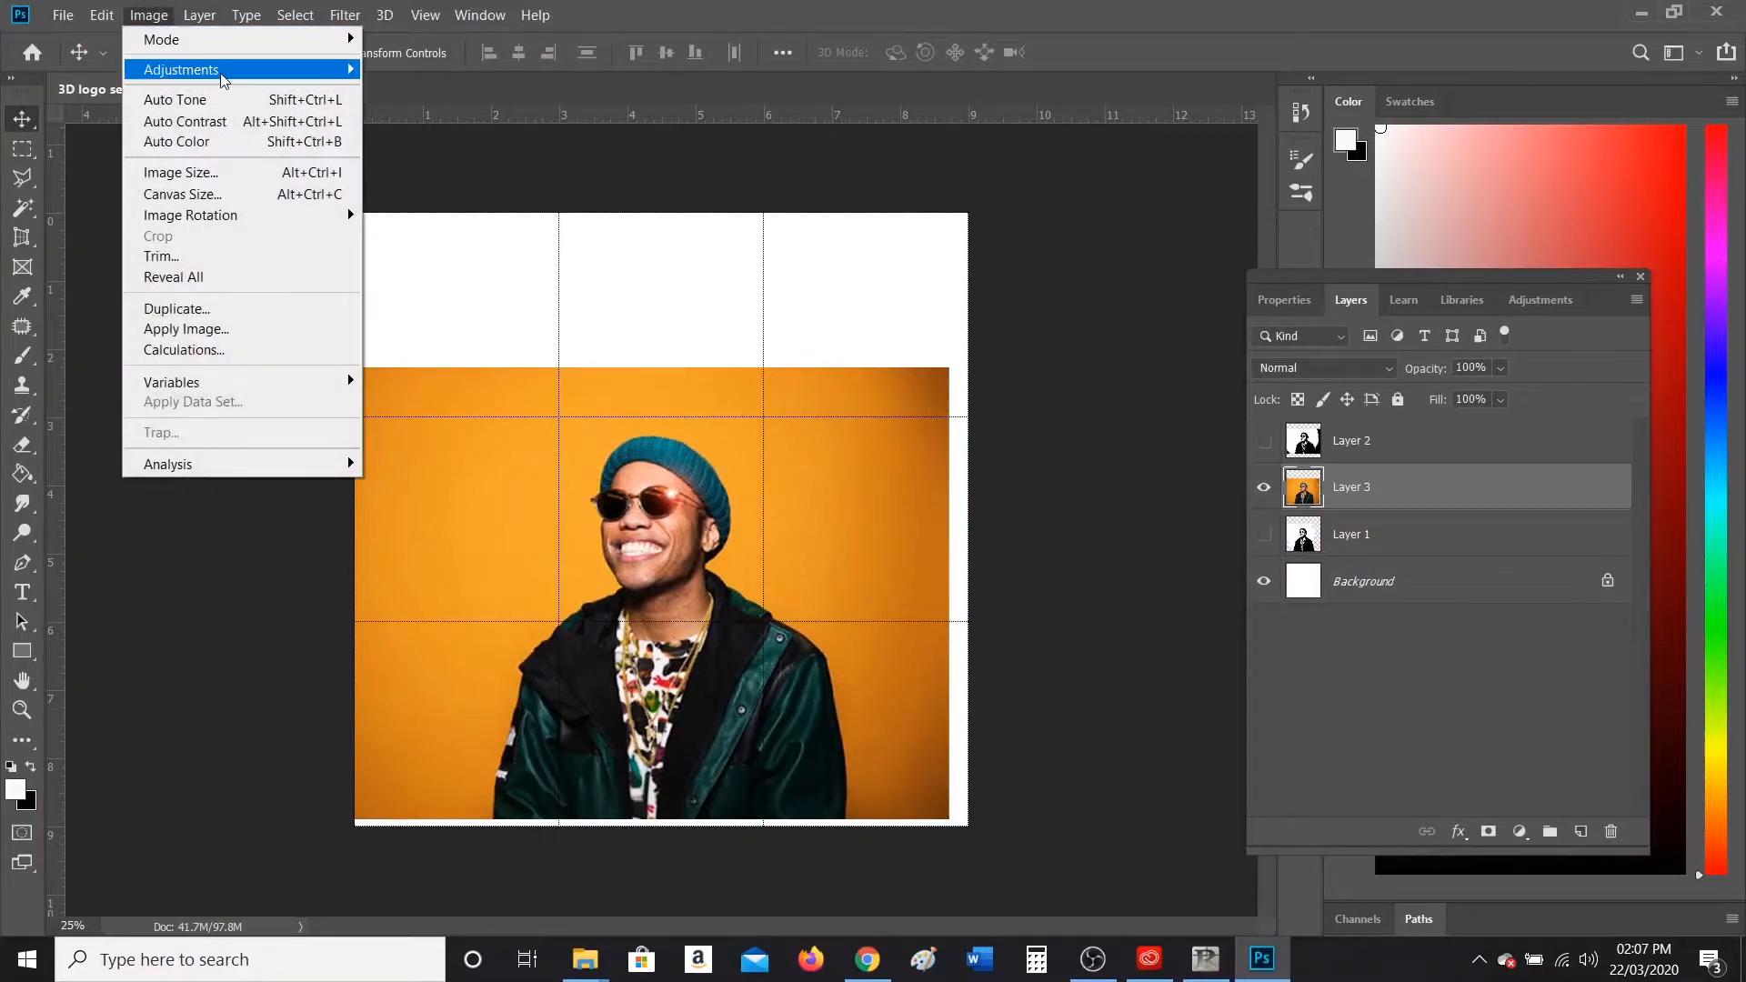
pyautogui.moveTo(225, 82)
pyautogui.click(529, 364)
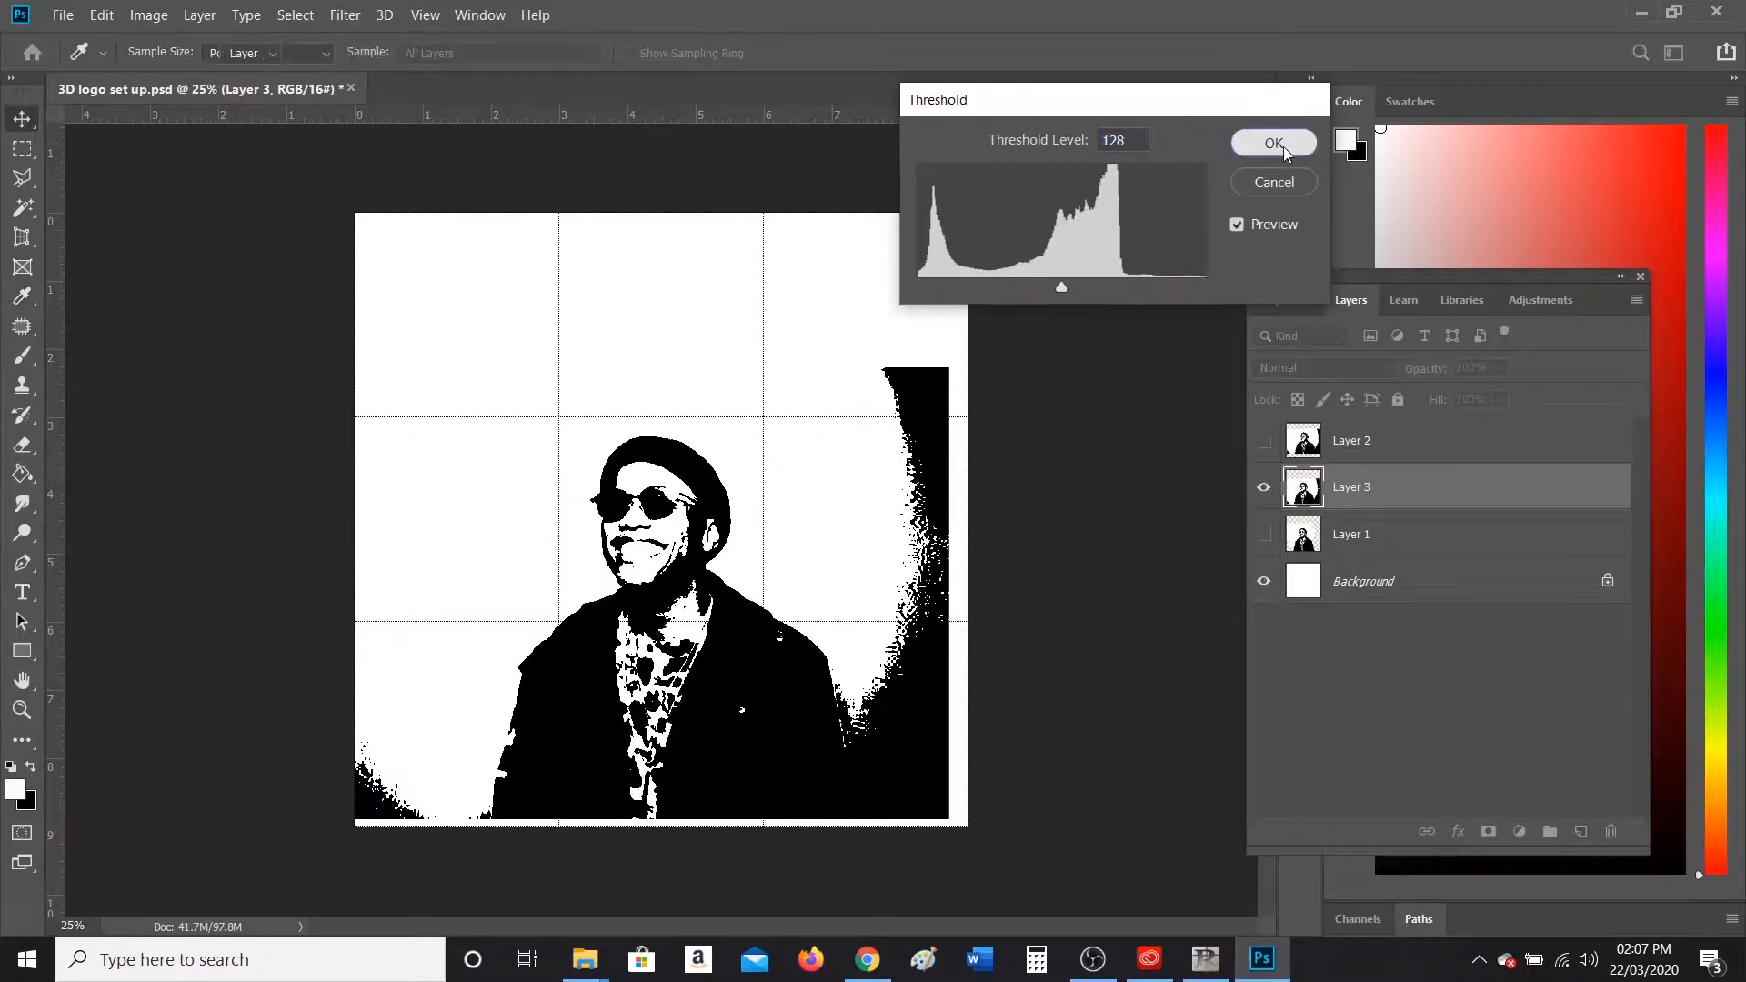
pyautogui.click(1284, 146)
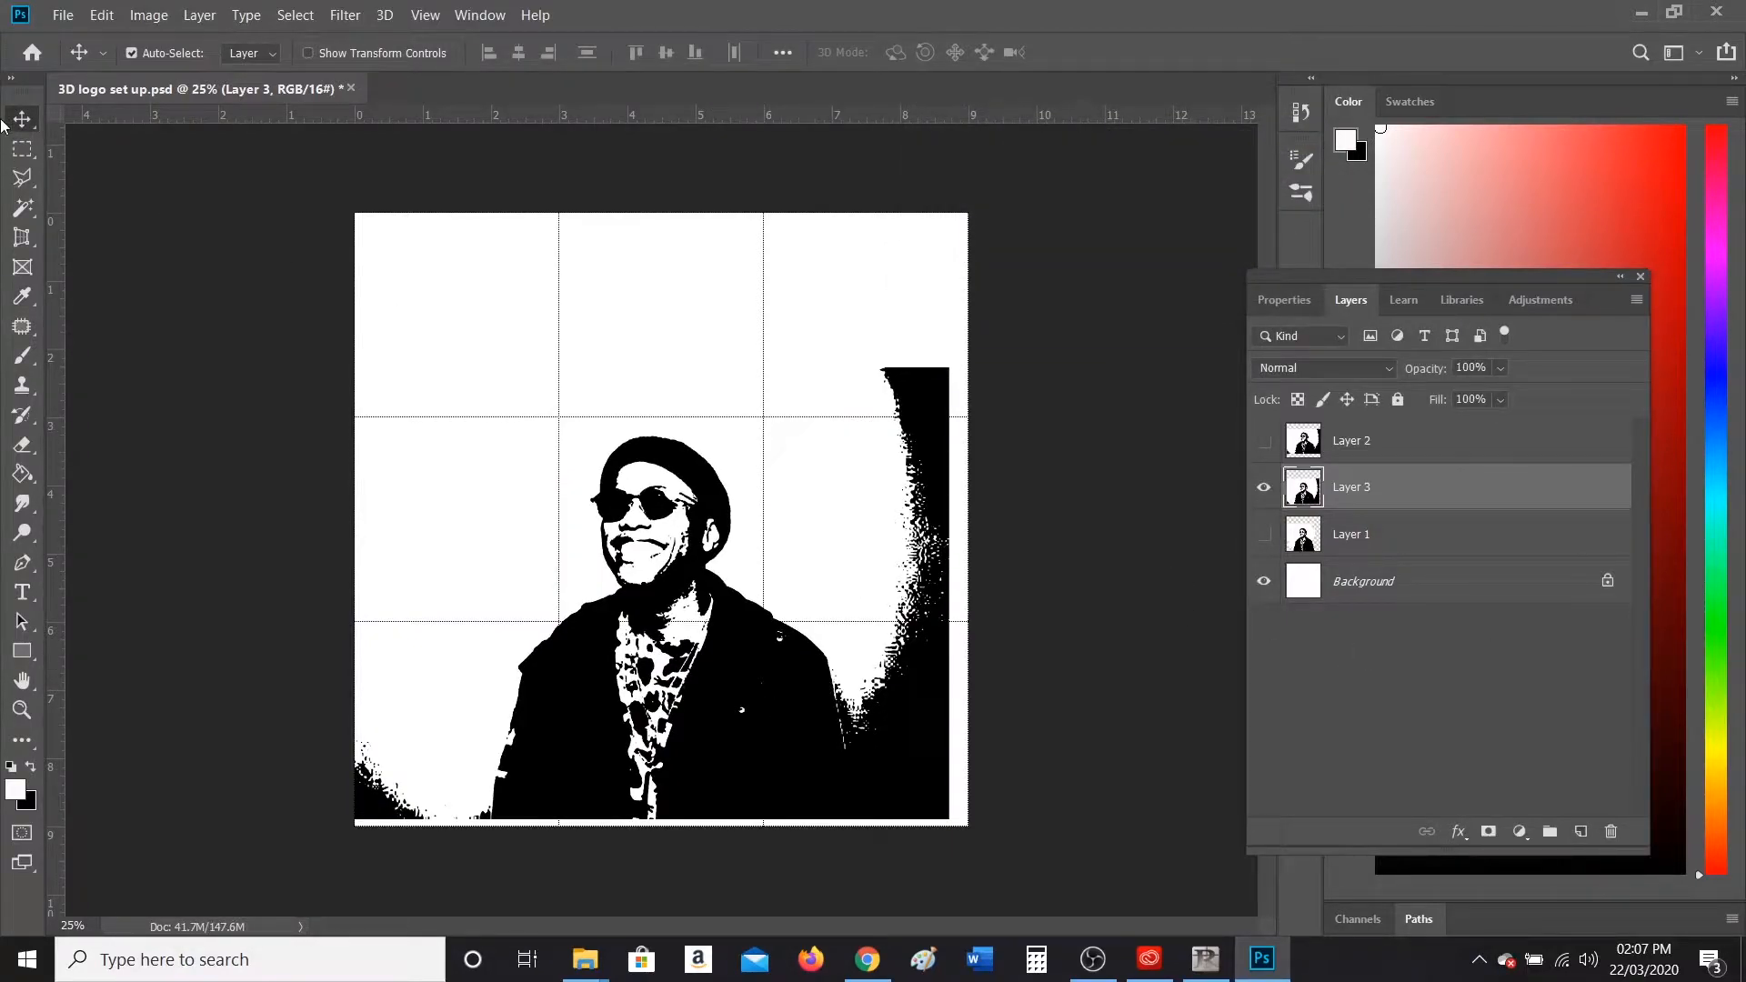
# Erase the upper part of the black background beside the figure on Layer 3, and show Layer 1 in its place.
pyautogui.click(22, 444)
pyautogui.moveTo(914, 374)
pyautogui.mouseDown()
pyautogui.moveTo(931, 397)
pyautogui.moveTo(928, 369)
pyautogui.moveTo(913, 653)
pyautogui.moveTo(957, 713)
pyautogui.moveTo(935, 570)
pyautogui.mouseUp()
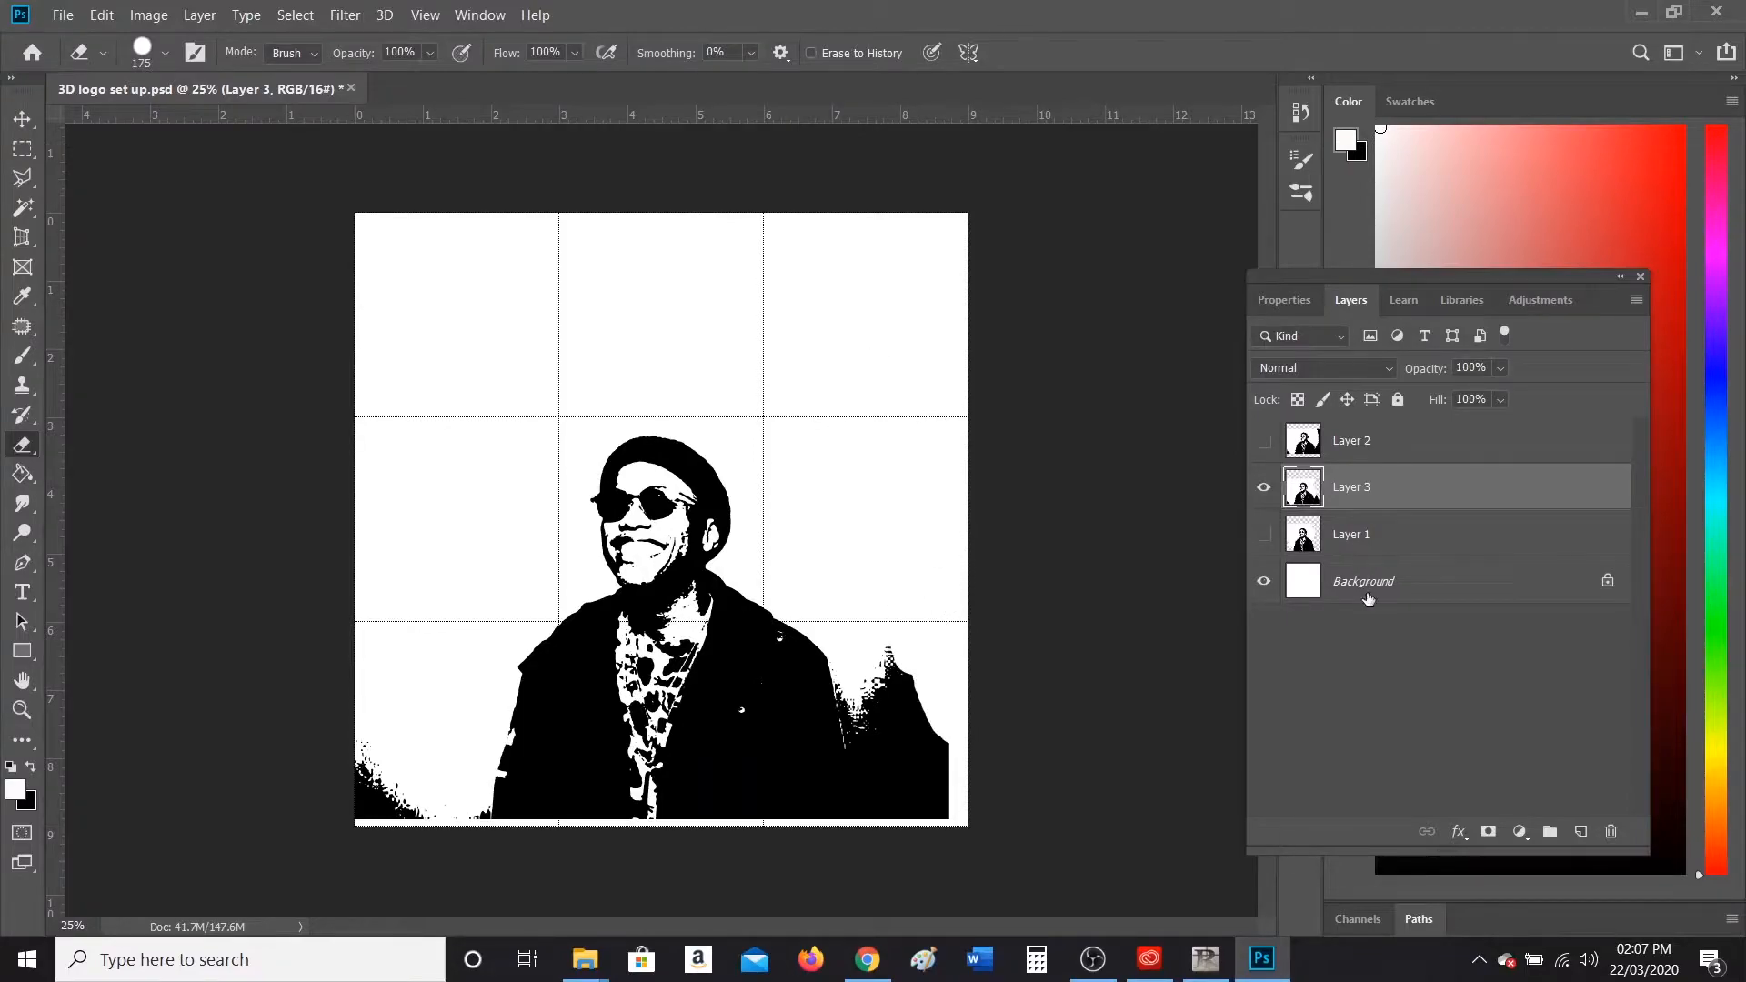
pyautogui.click(1264, 488)
pyautogui.click(1264, 534)
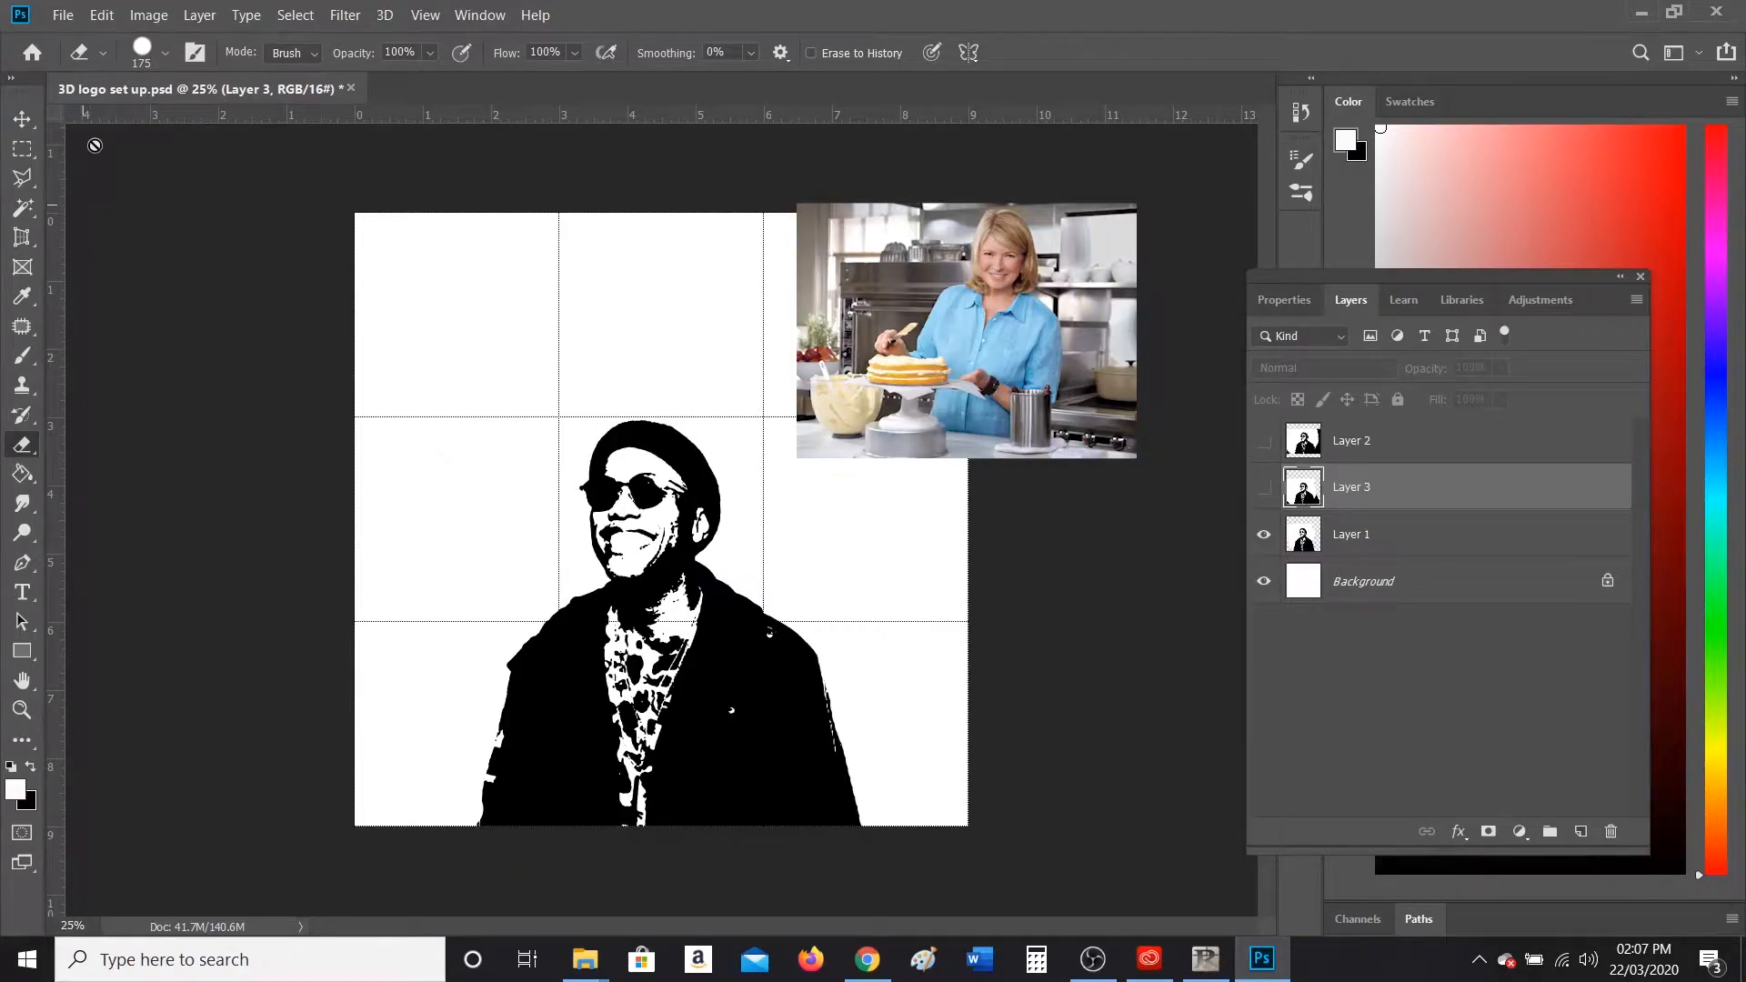
# Save the Photoshop document with Maximize Compatibility enabled.
pyautogui.click(64, 17)
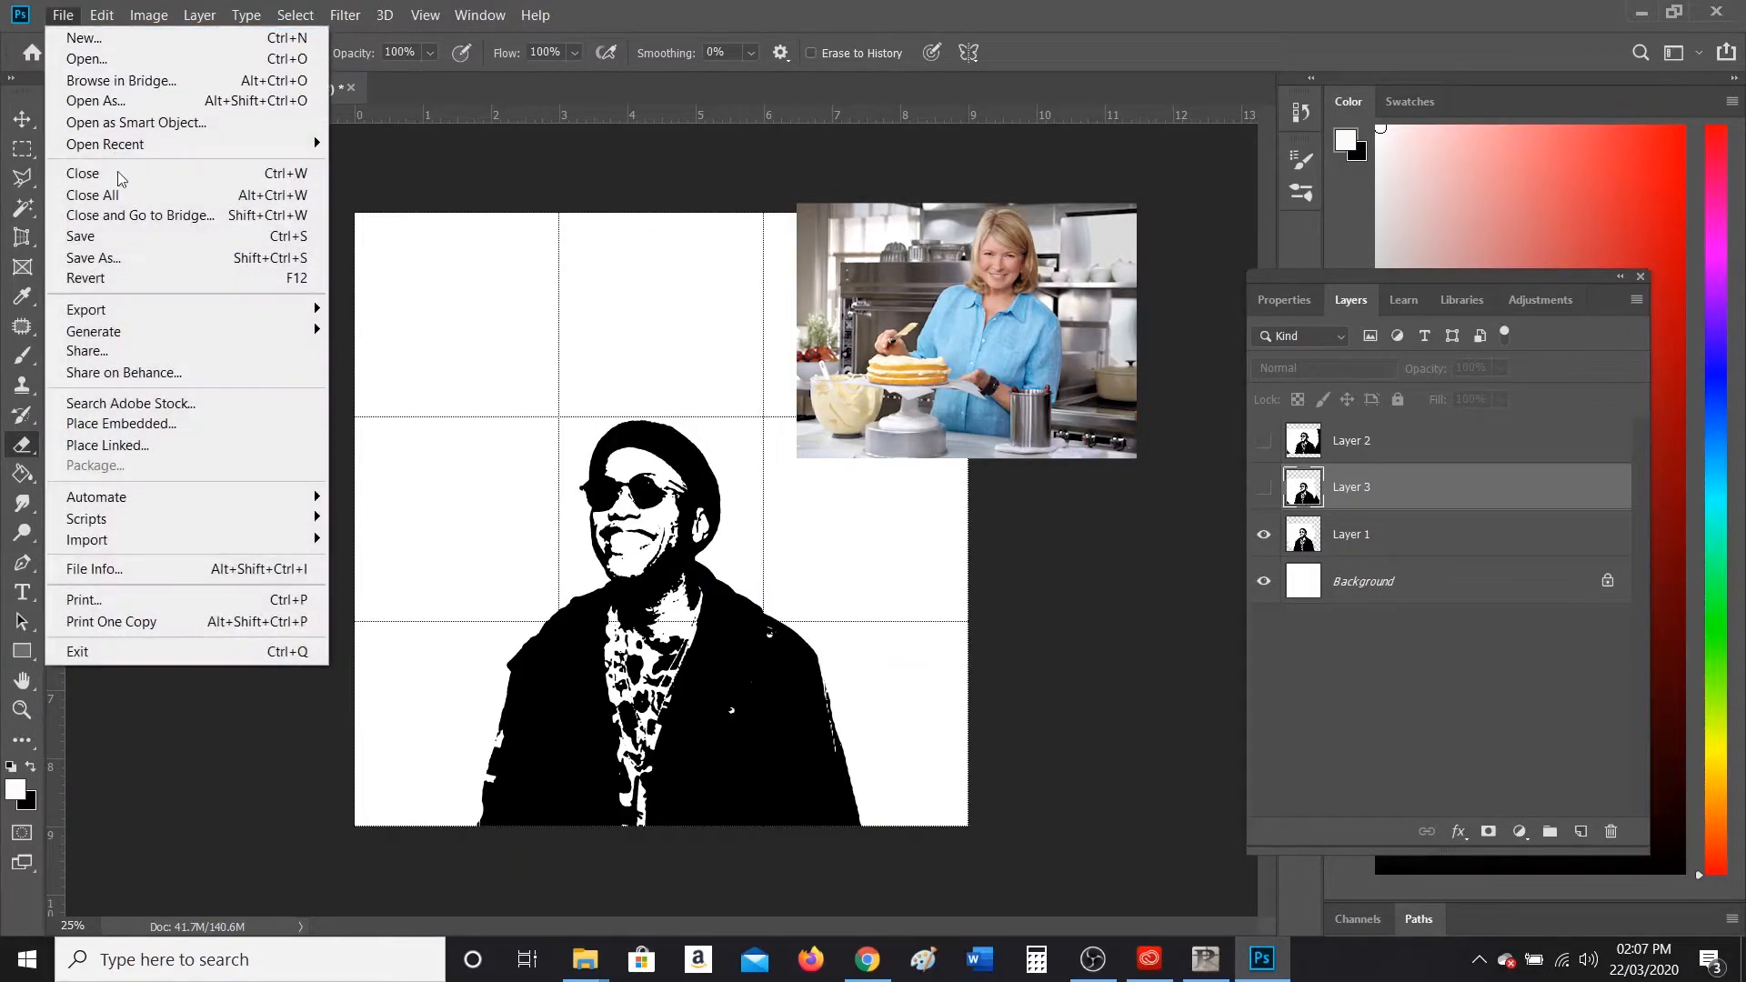
pyautogui.click(145, 240)
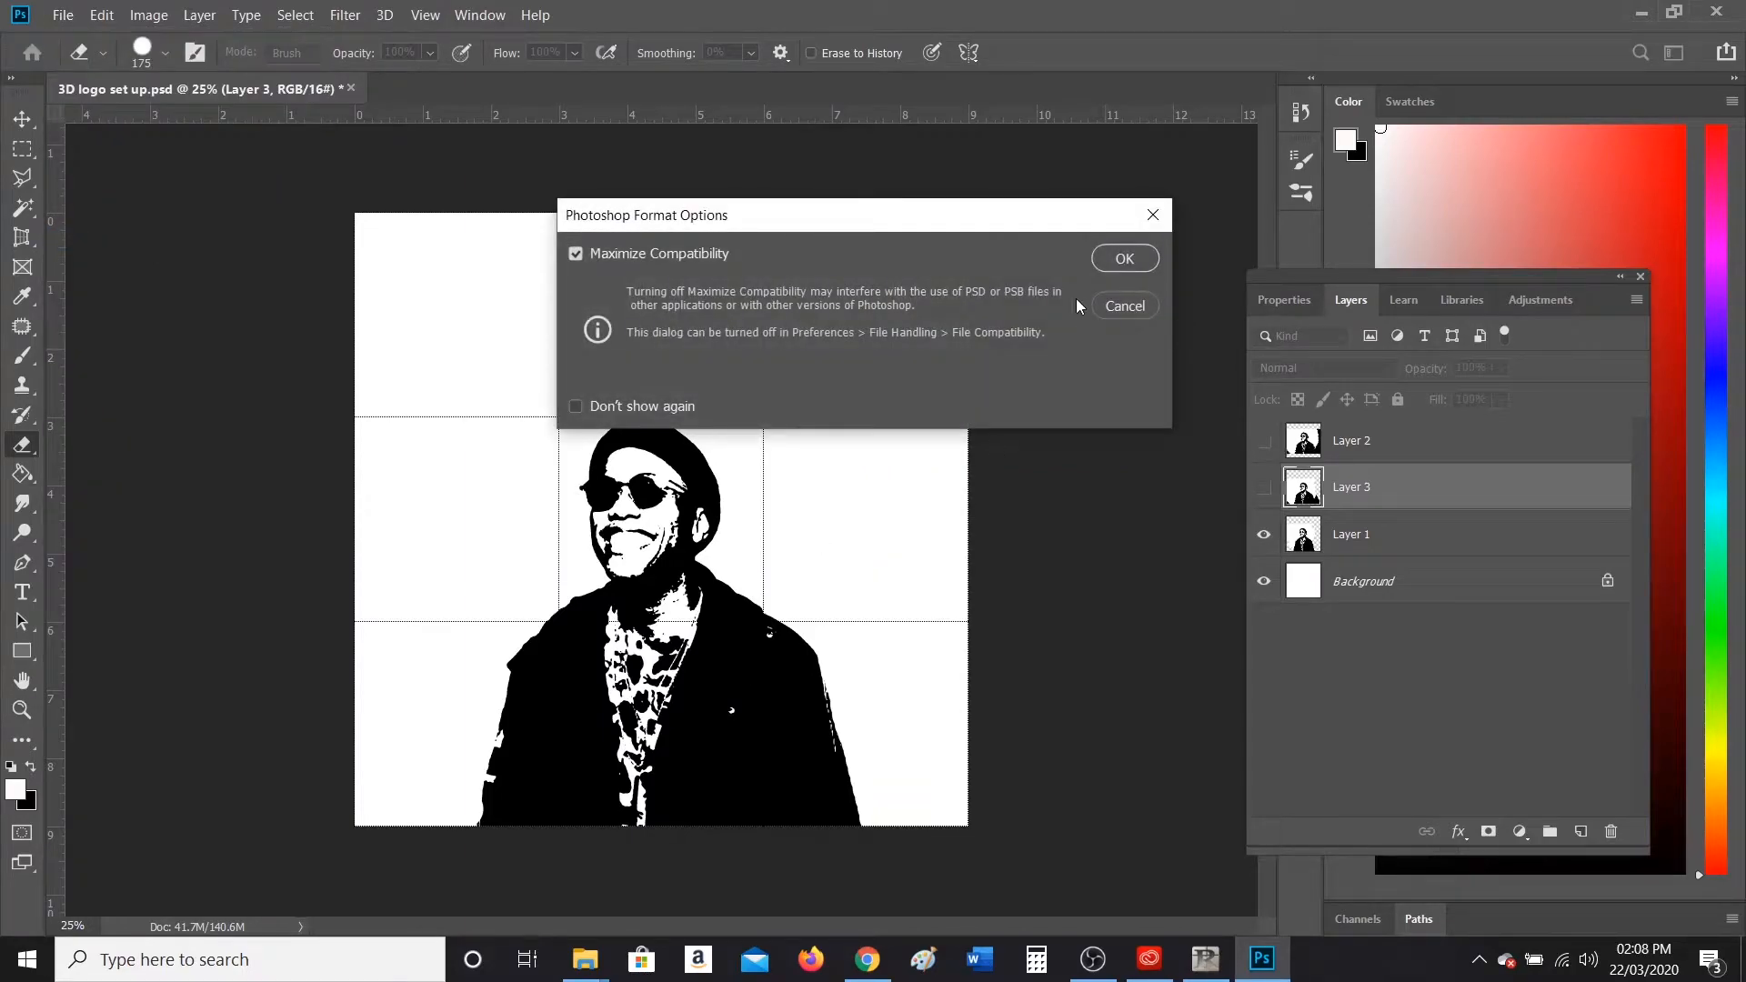
pyautogui.click(1111, 265)
# Try to save a copy of the 3D logo set up document in JPEG format.
pyautogui.click(63, 16)
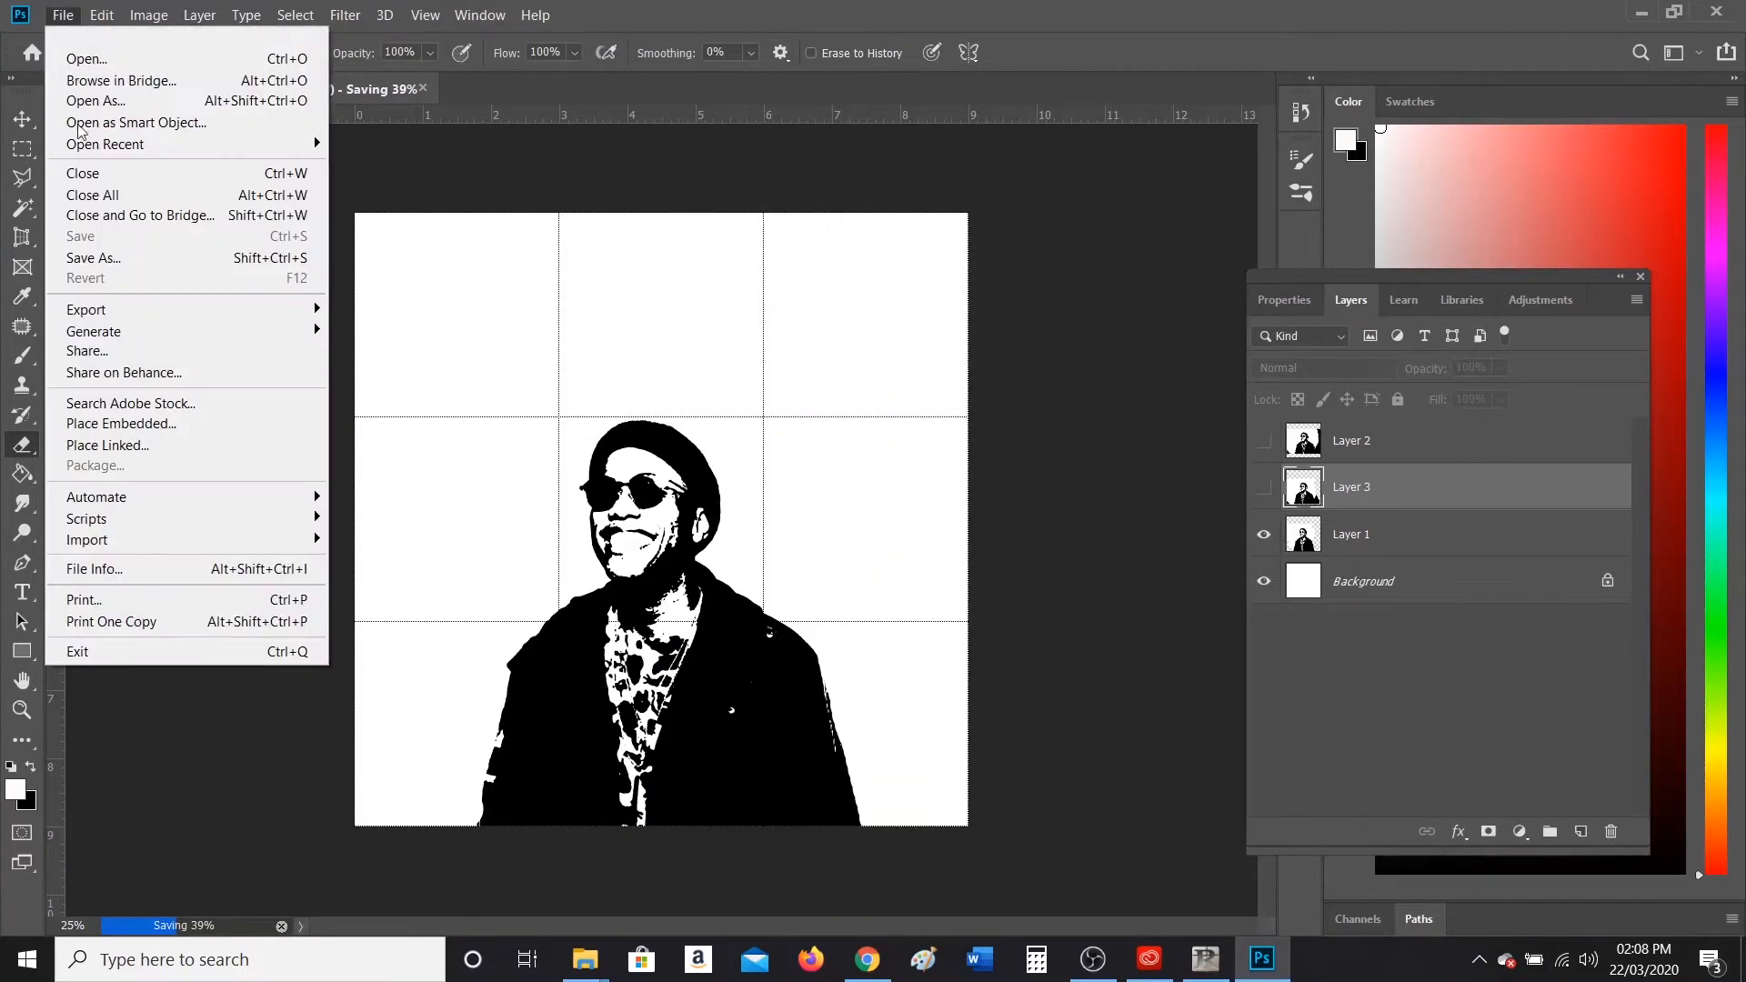
pyautogui.click(91, 258)
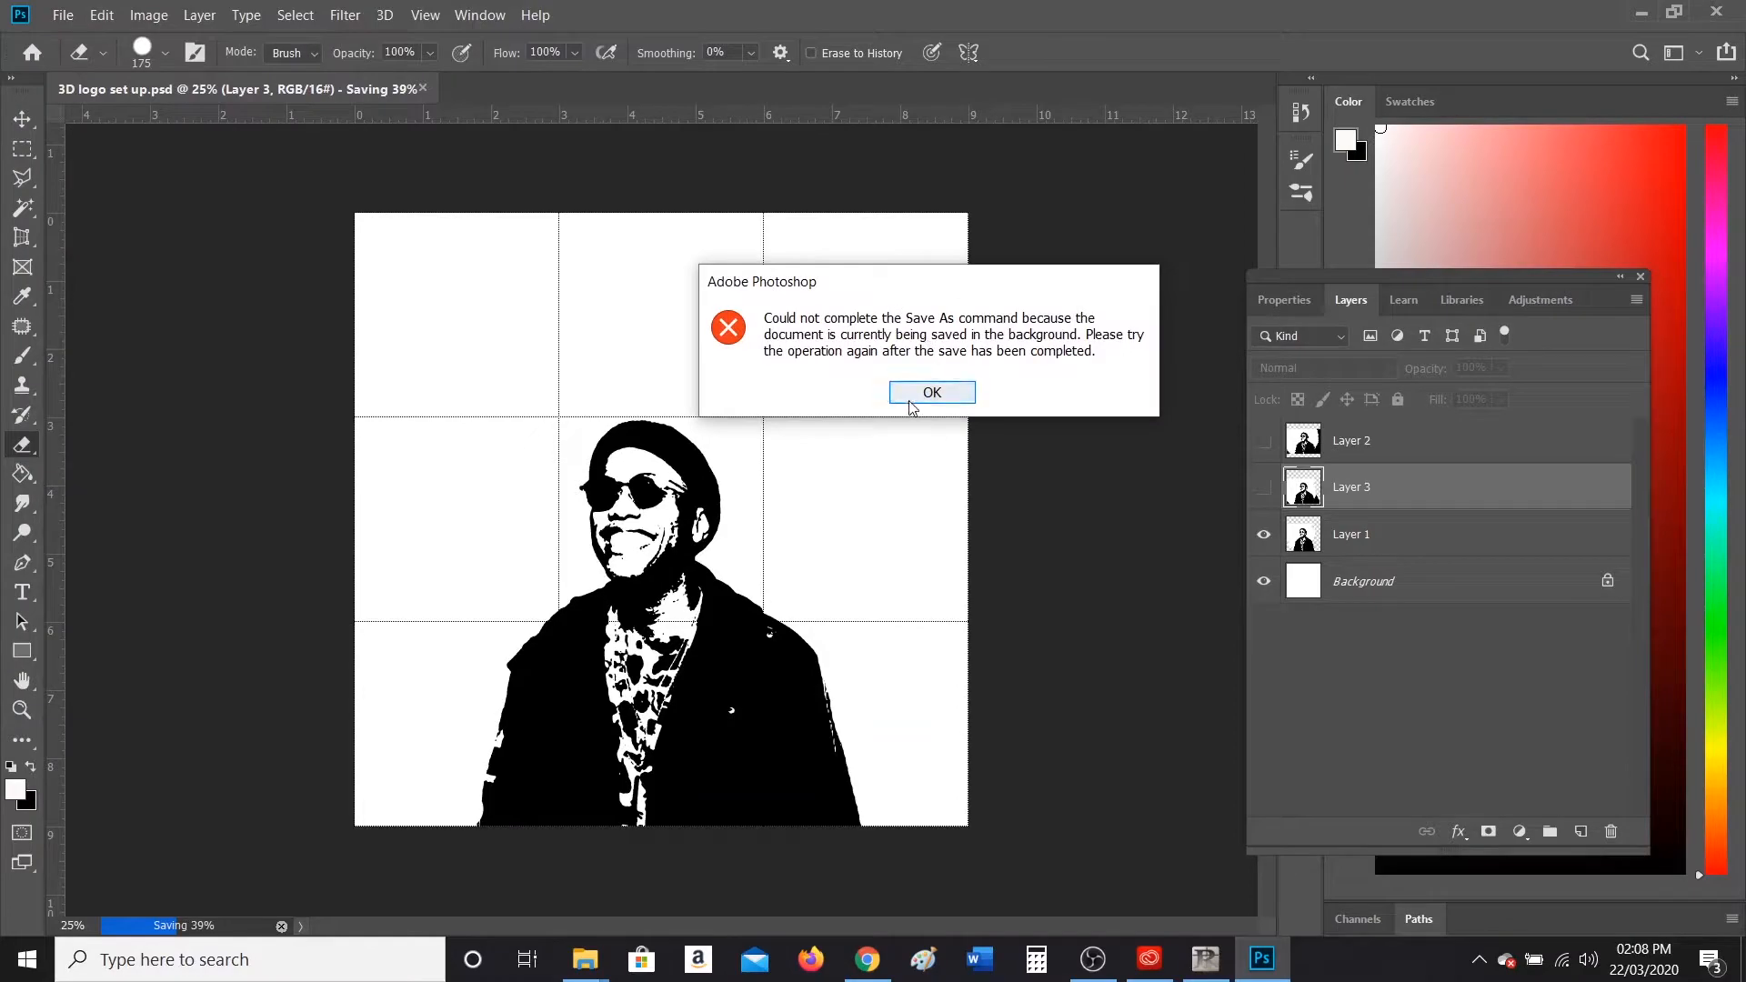
pyautogui.click(910, 401)
pyautogui.click(62, 16)
pyautogui.click(98, 258)
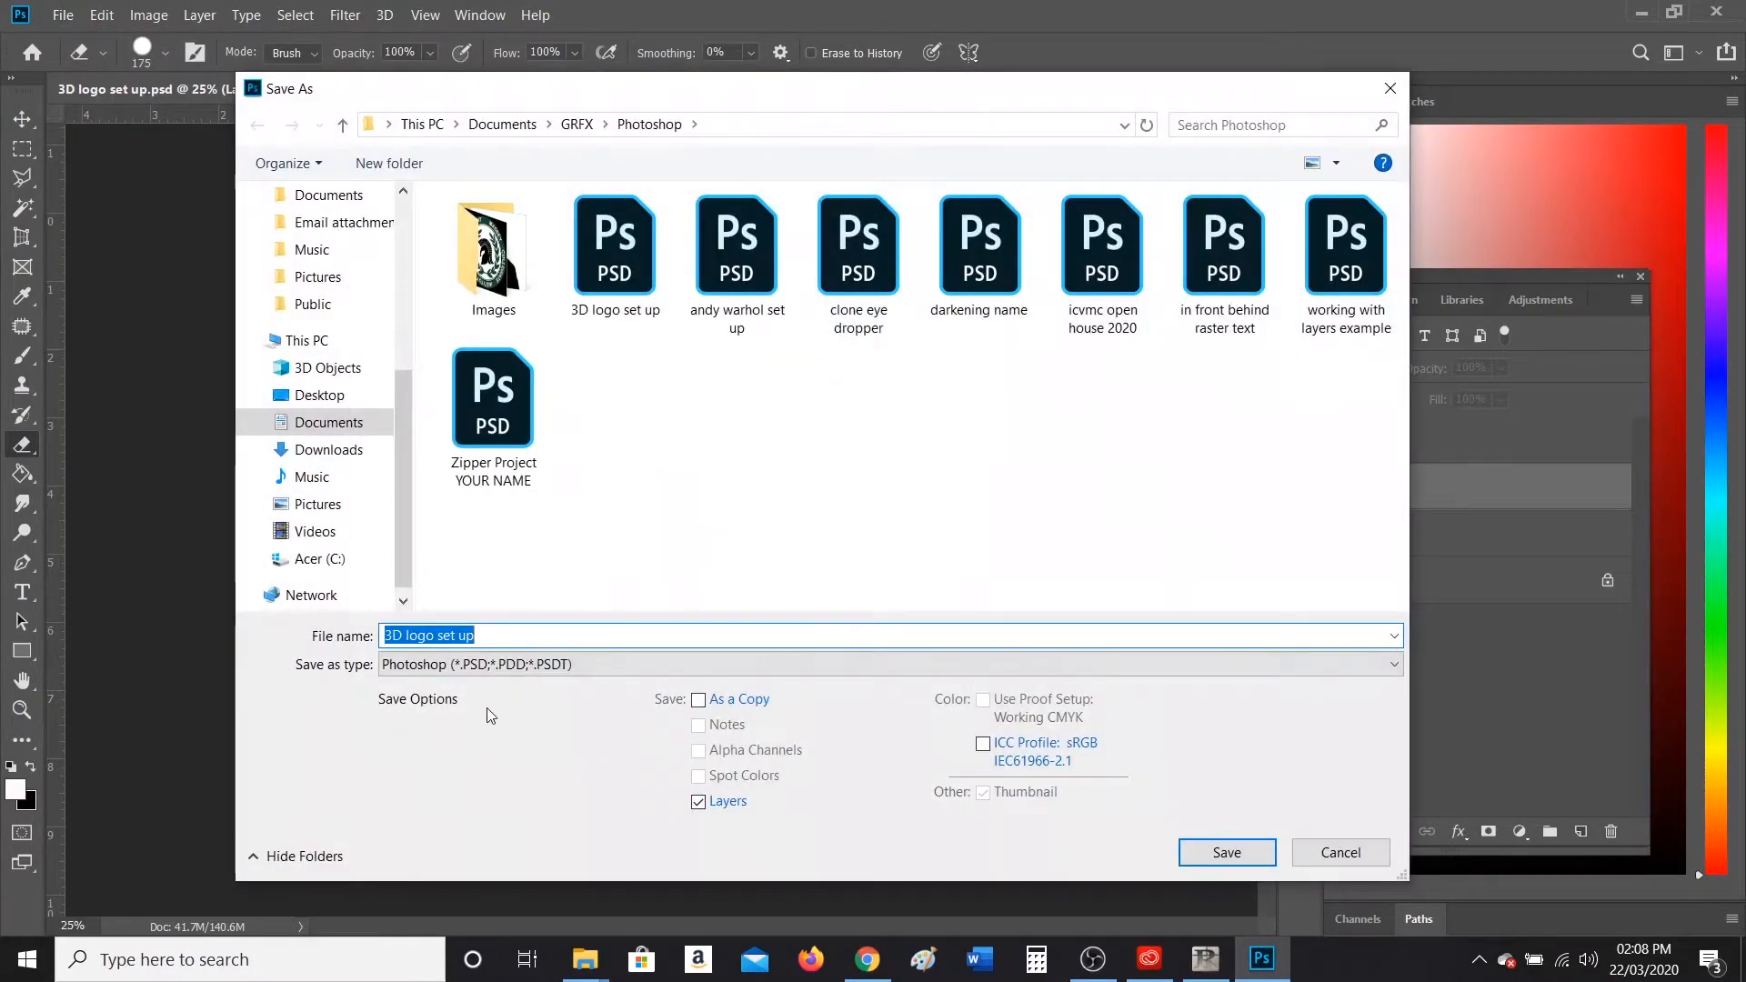
pyautogui.click(482, 665)
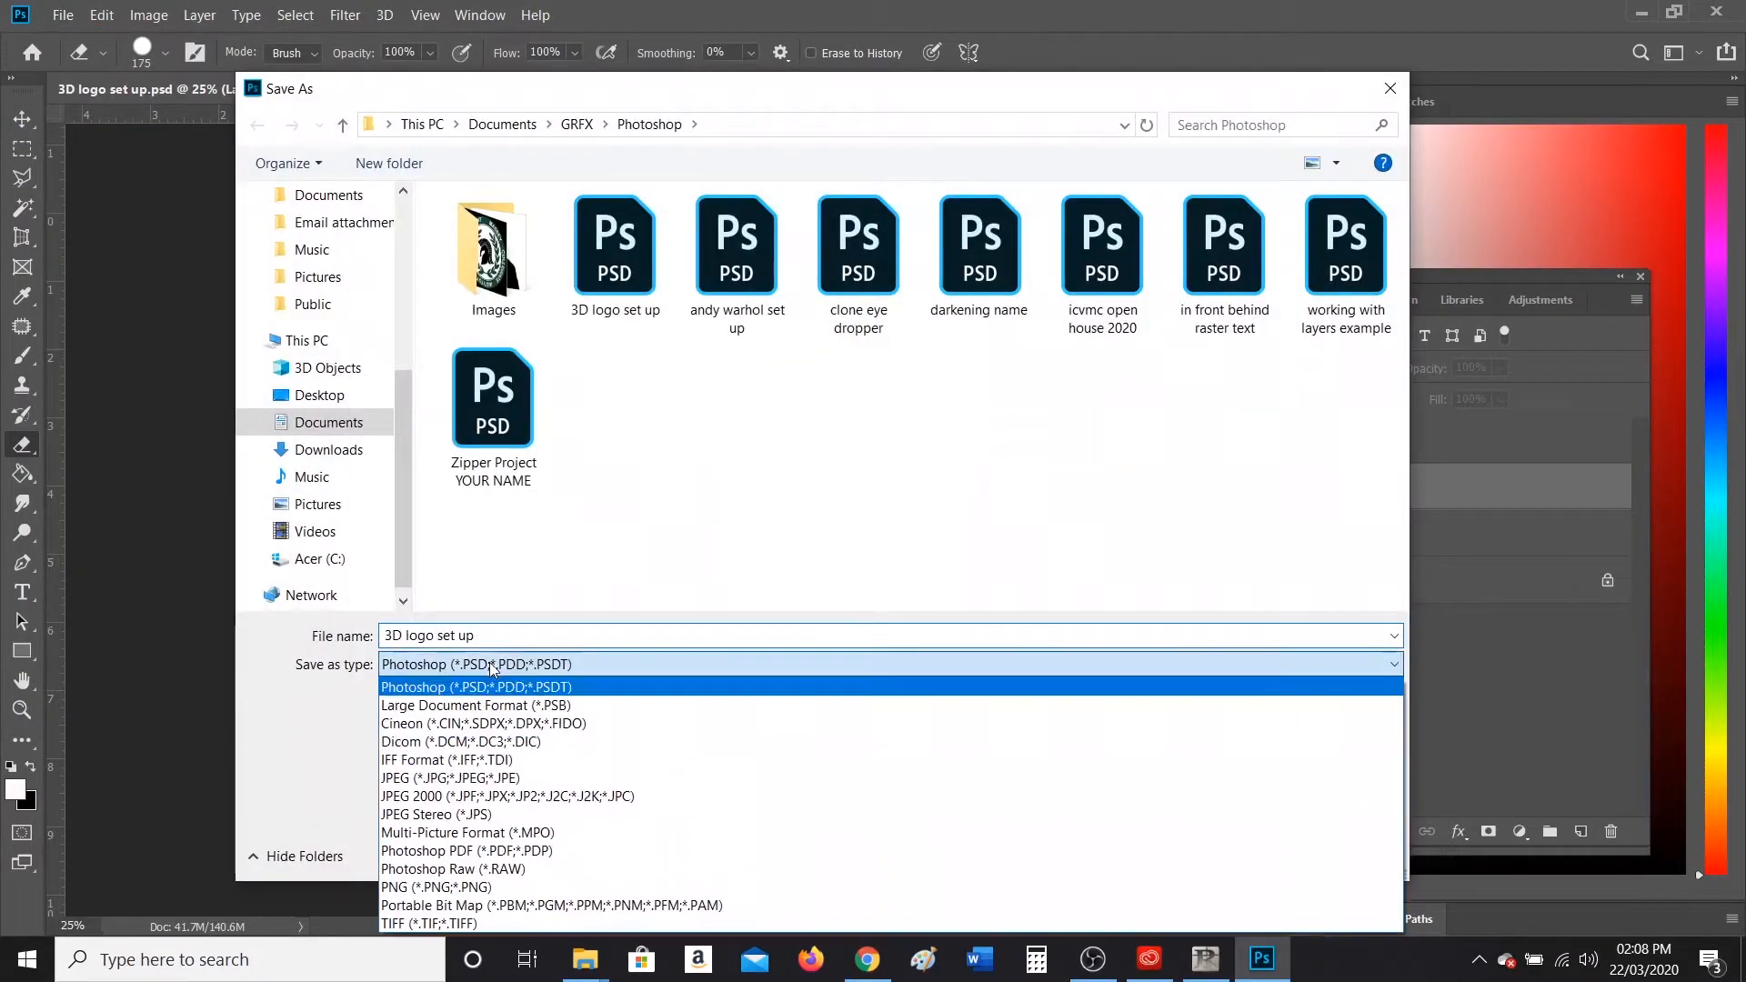
pyautogui.click(477, 779)
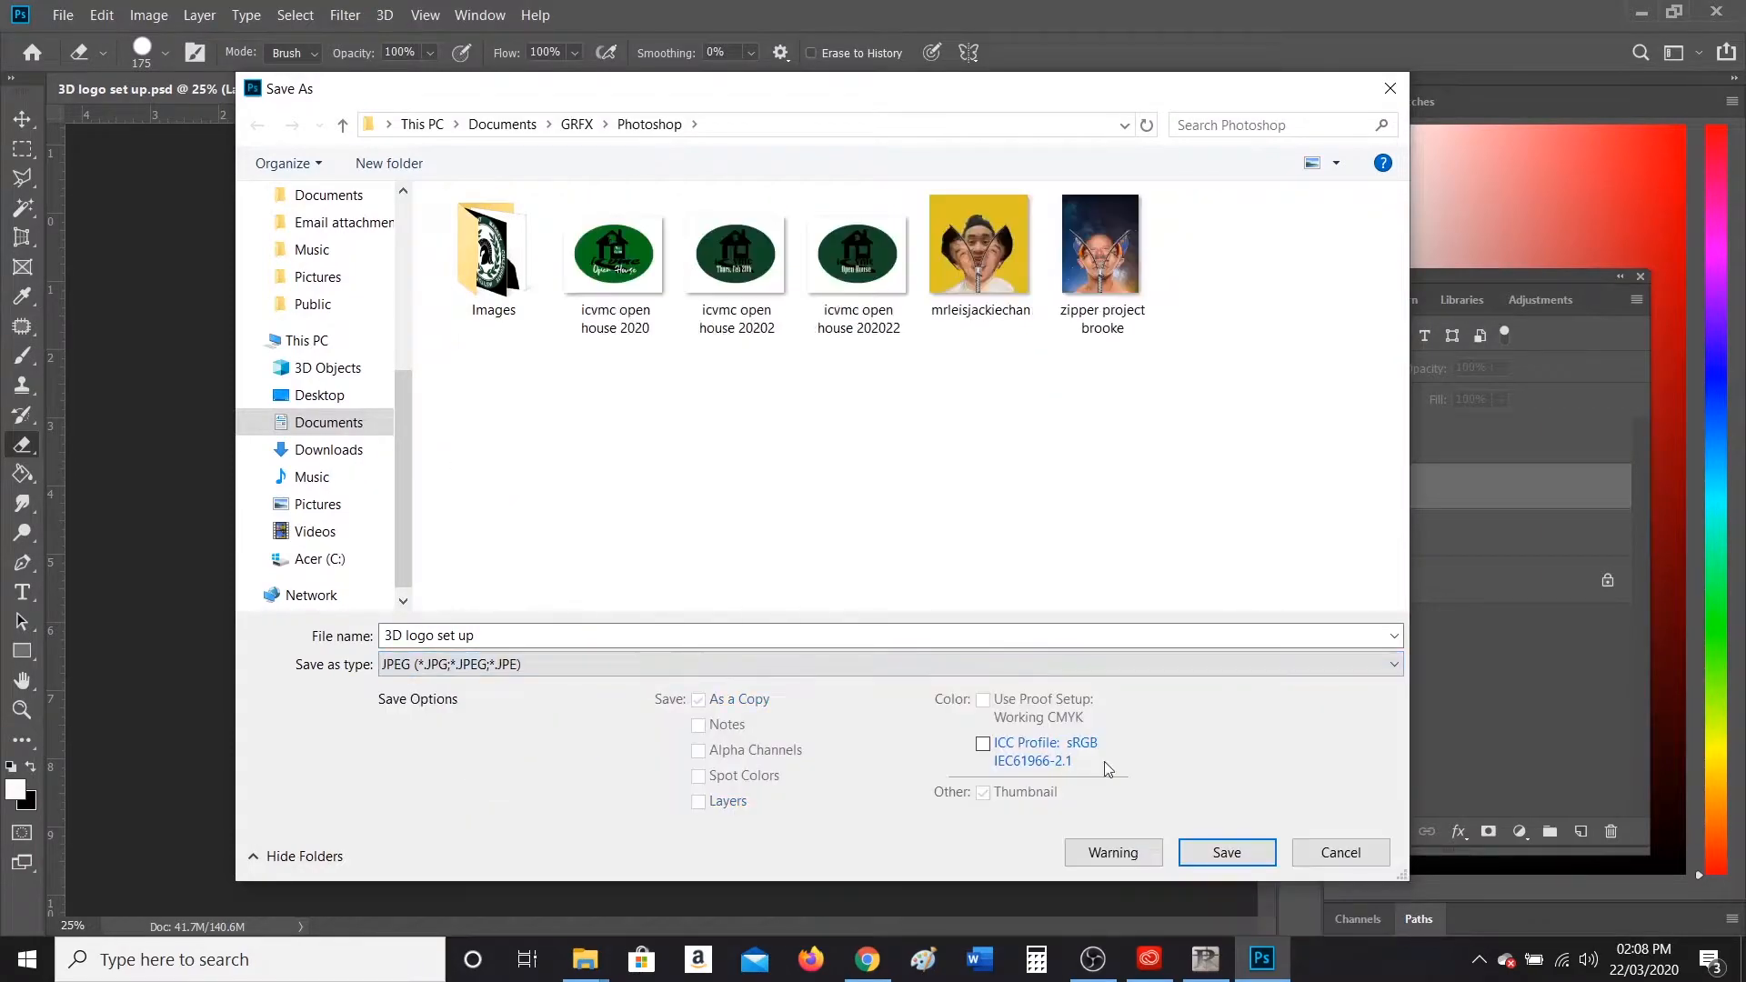
pyautogui.click(1340, 852)
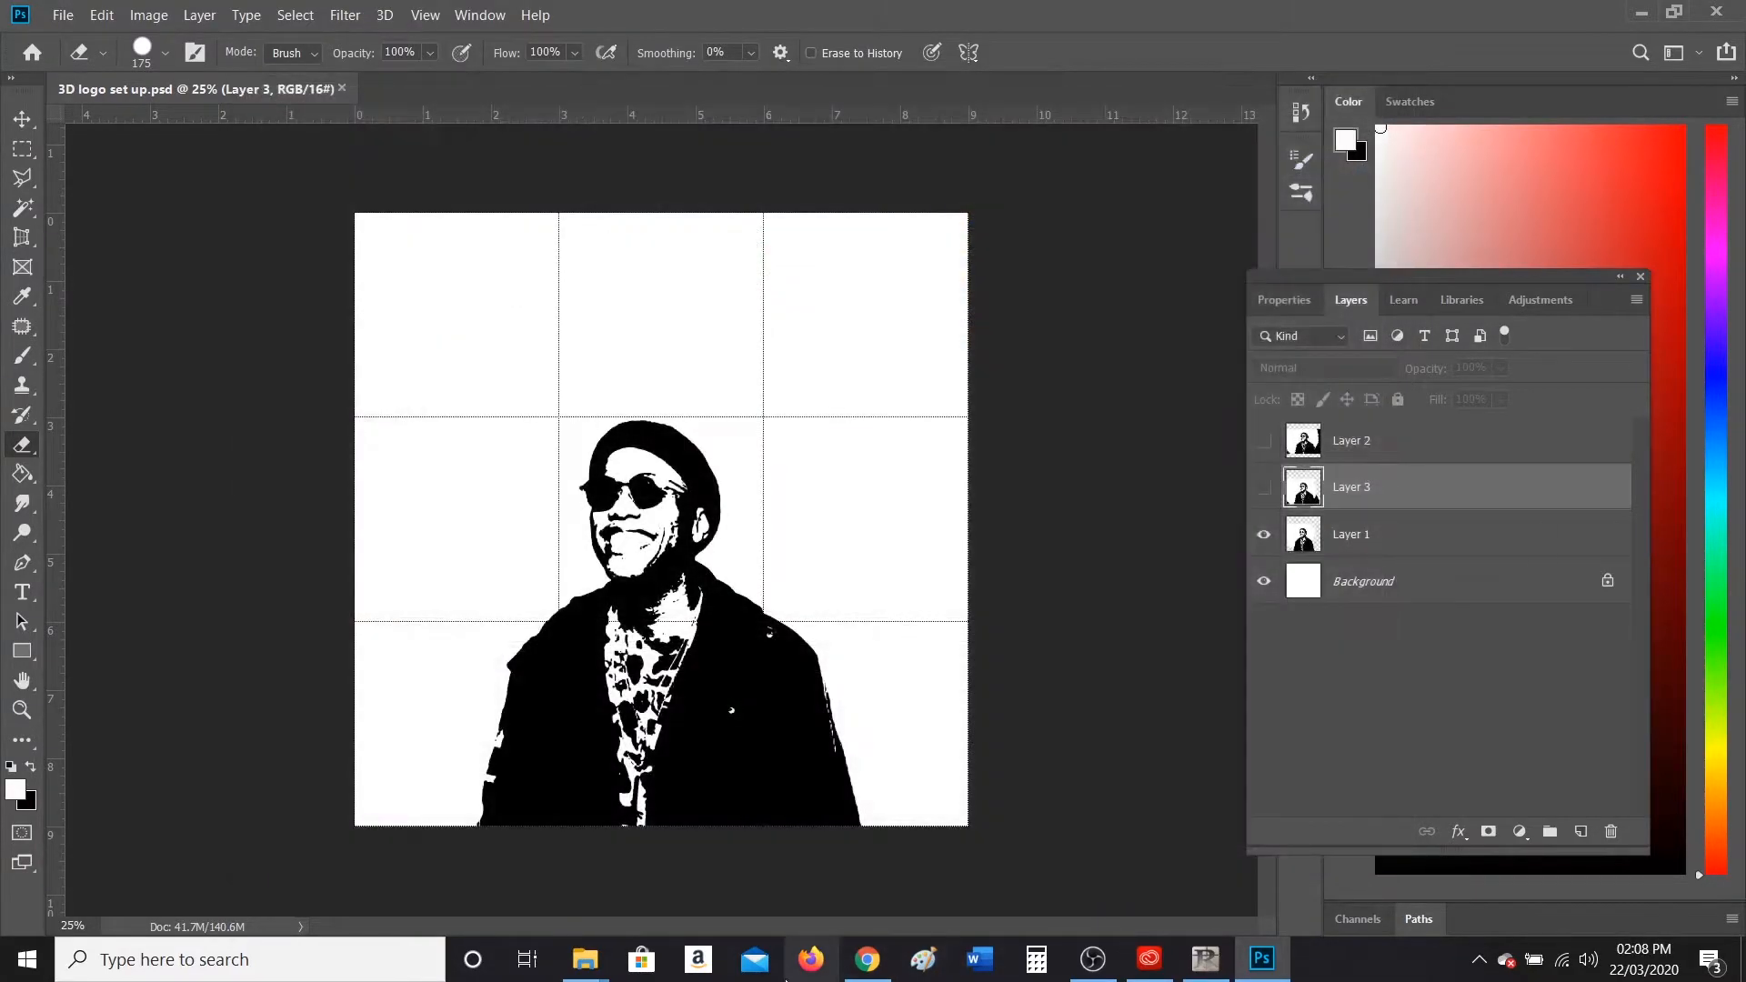
# Check the pak threshold image in the Images folder, and start a new document in CutStudio.
pyautogui.moveTo(584, 959)
pyautogui.click(536, 887)
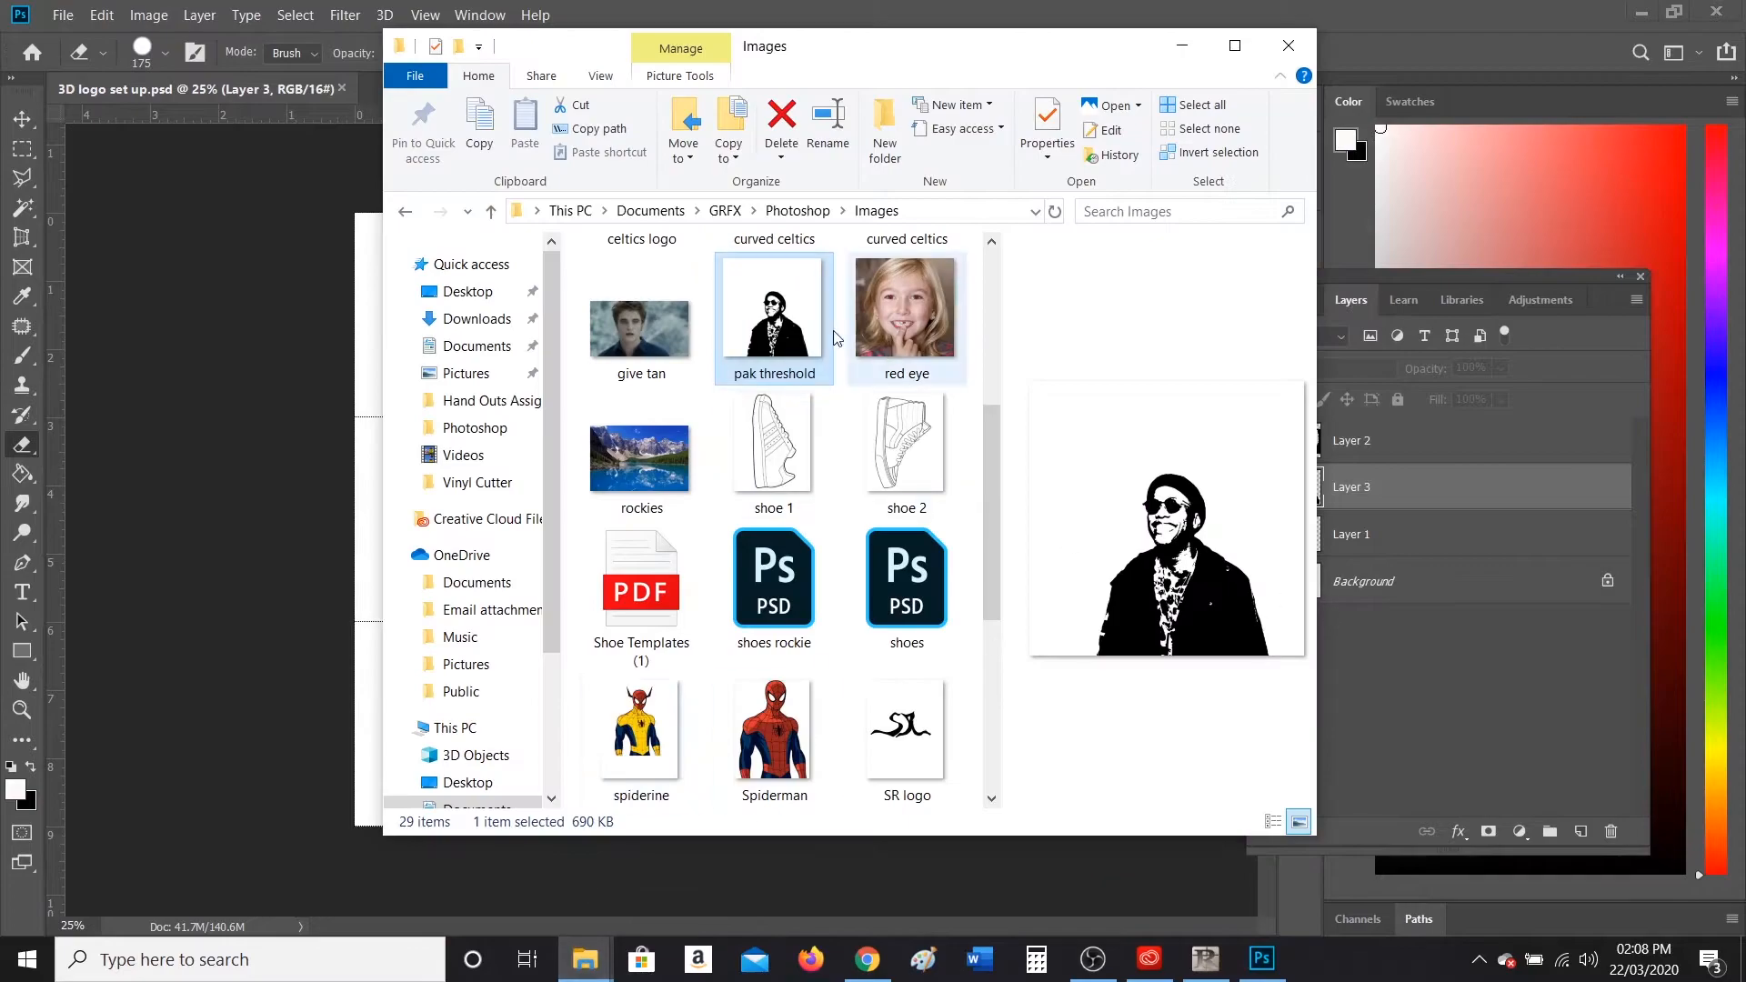
pyautogui.click(1205, 959)
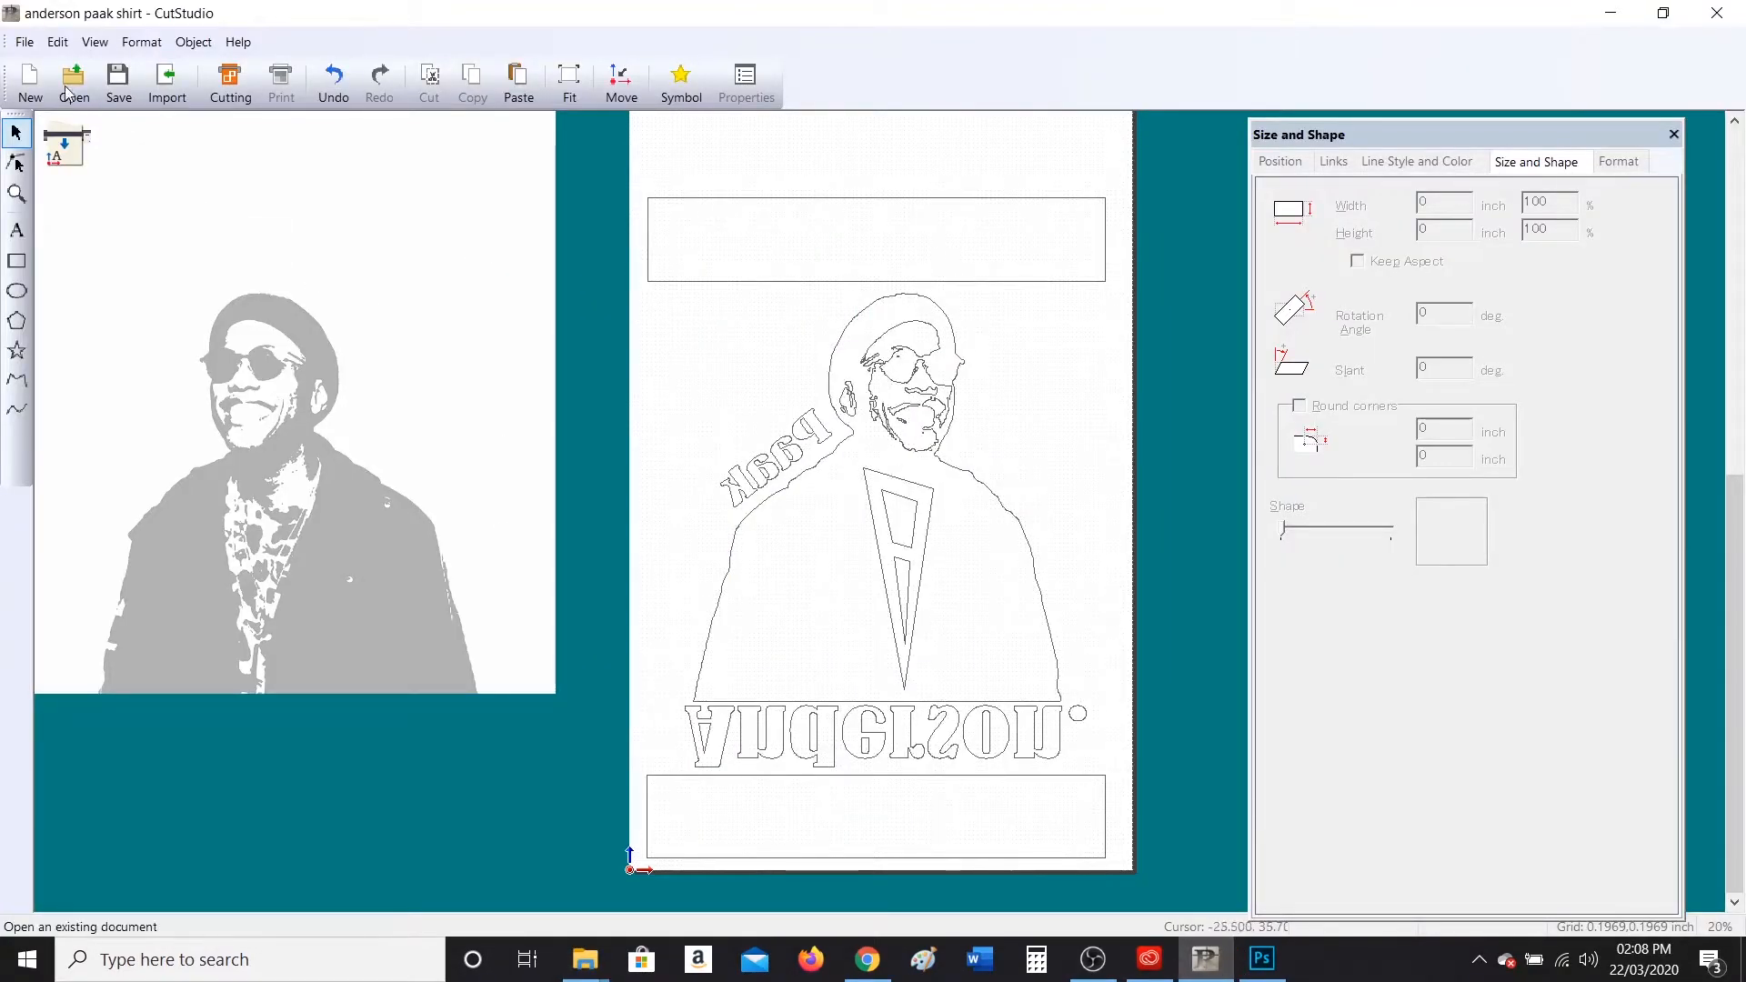
pyautogui.click(30, 84)
pyautogui.click(878, 526)
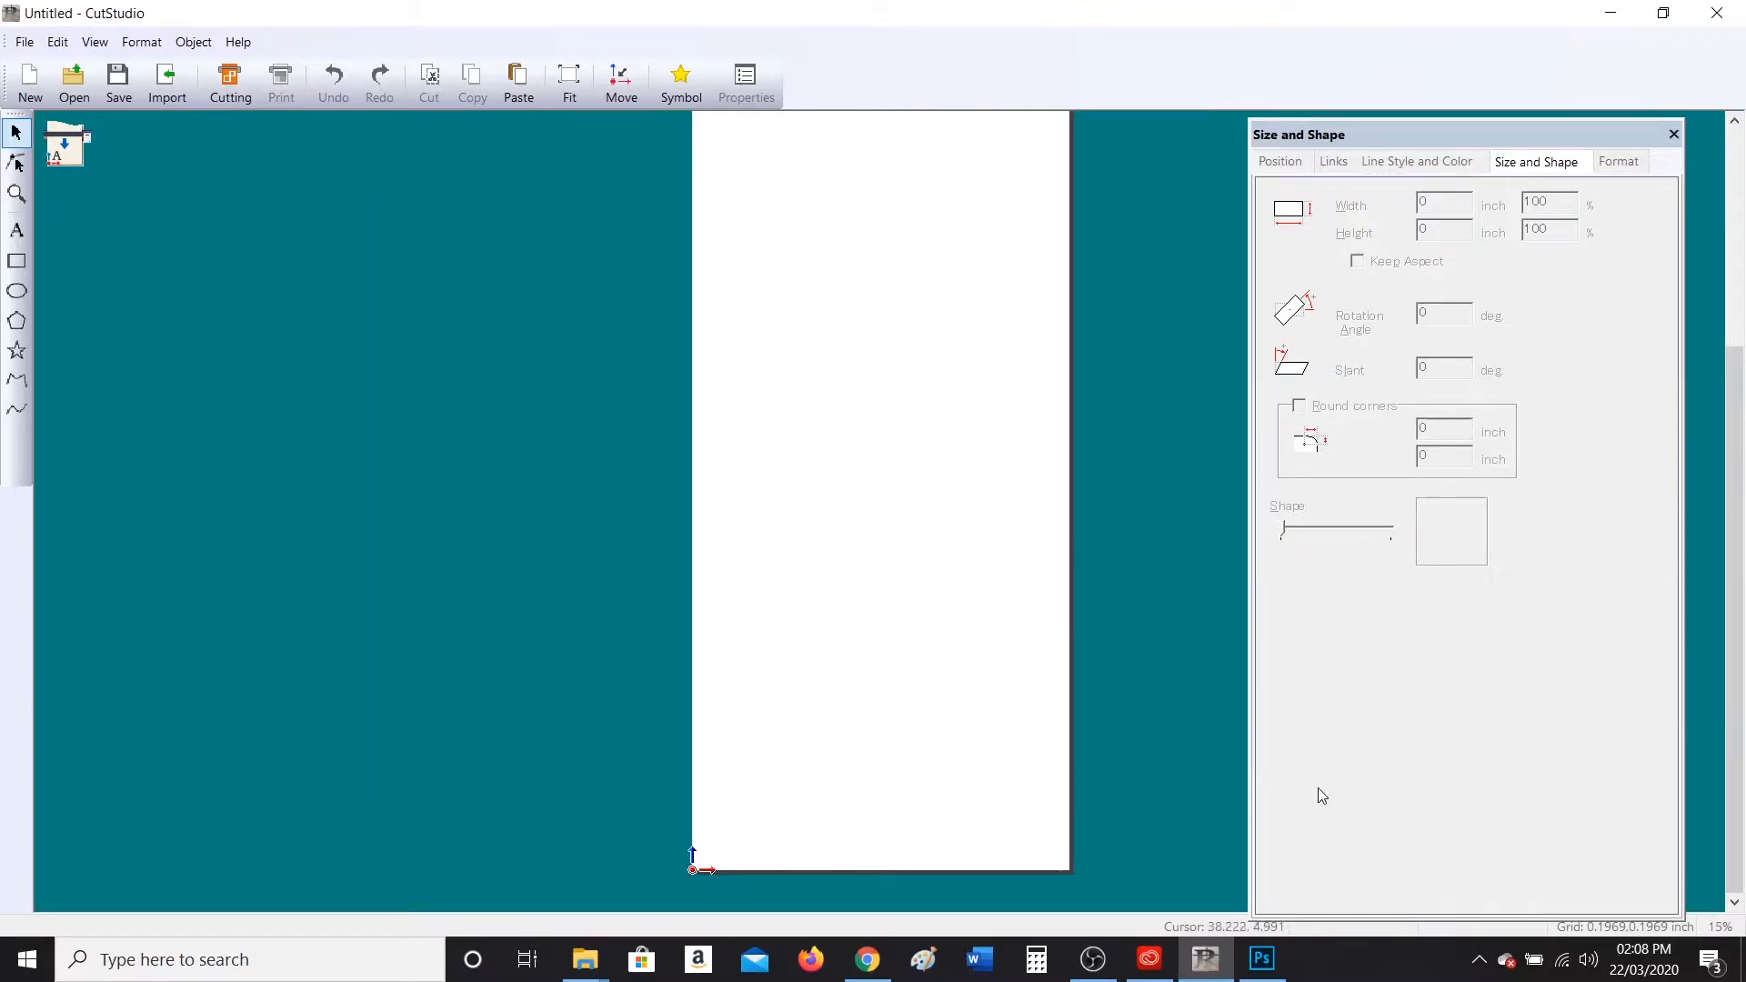
# Bring the pak threshold image from the Images folder into the new CutStudio document and move it onto the page.
pyautogui.click(584, 959)
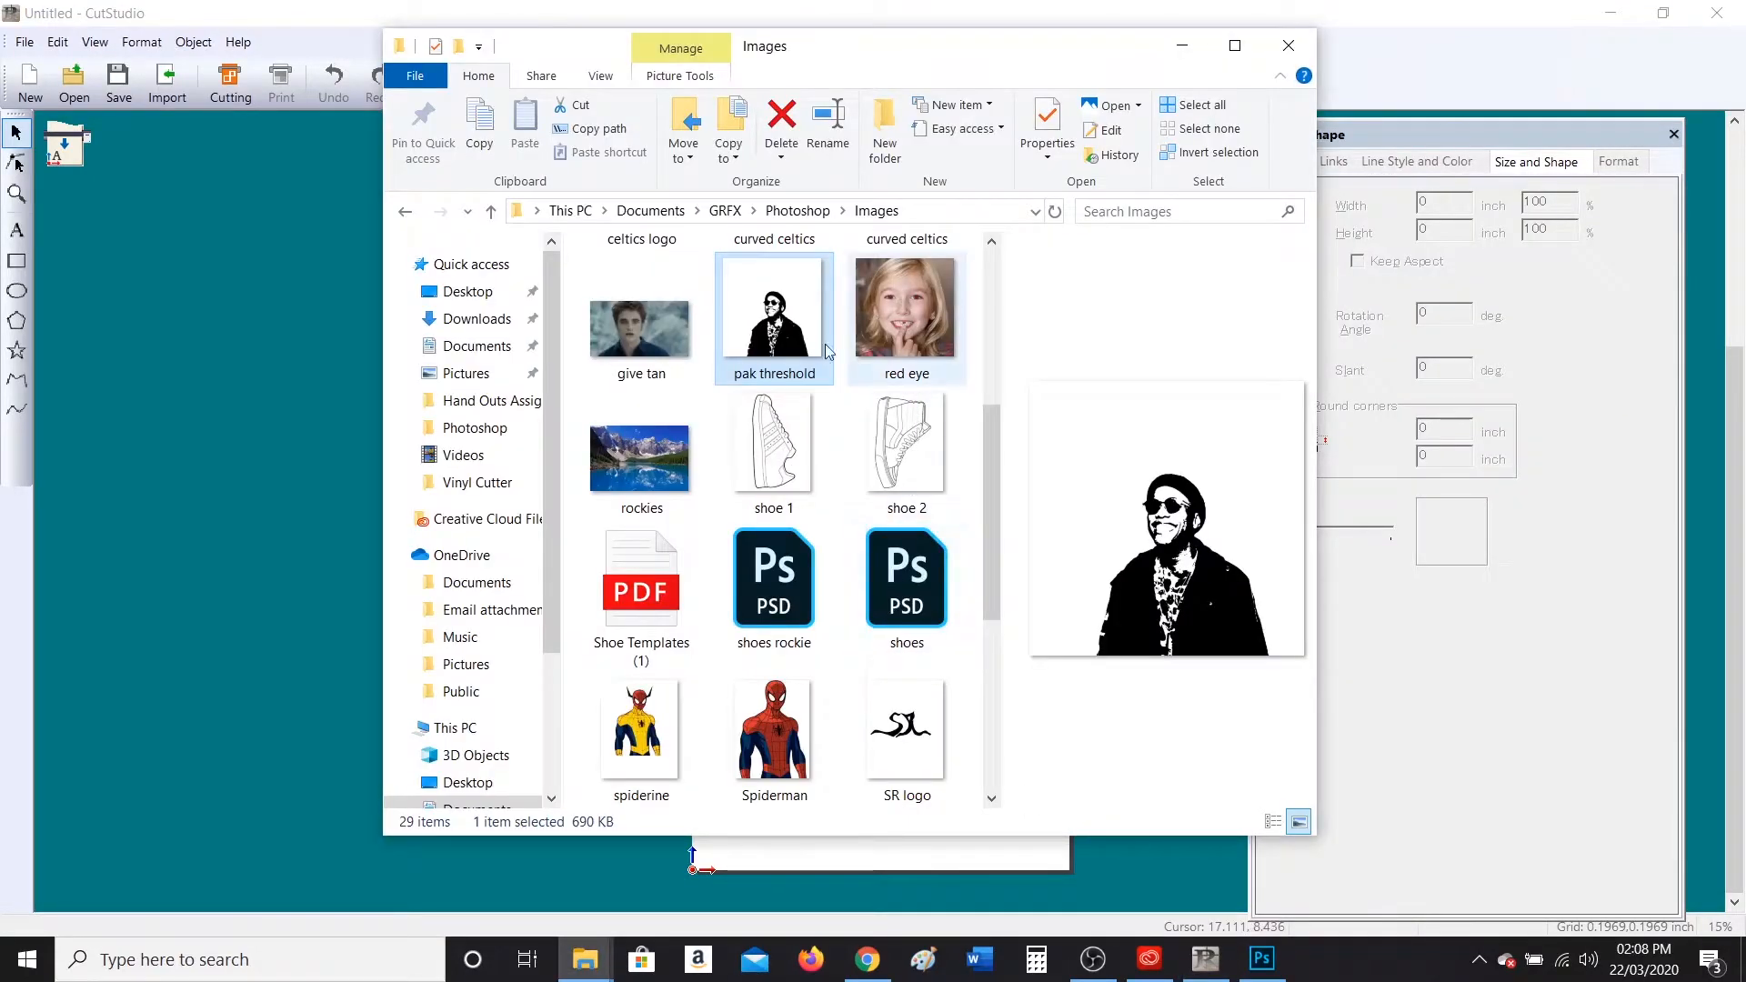
pyautogui.moveTo(753, 315); pyautogui.dragTo(199, 499)
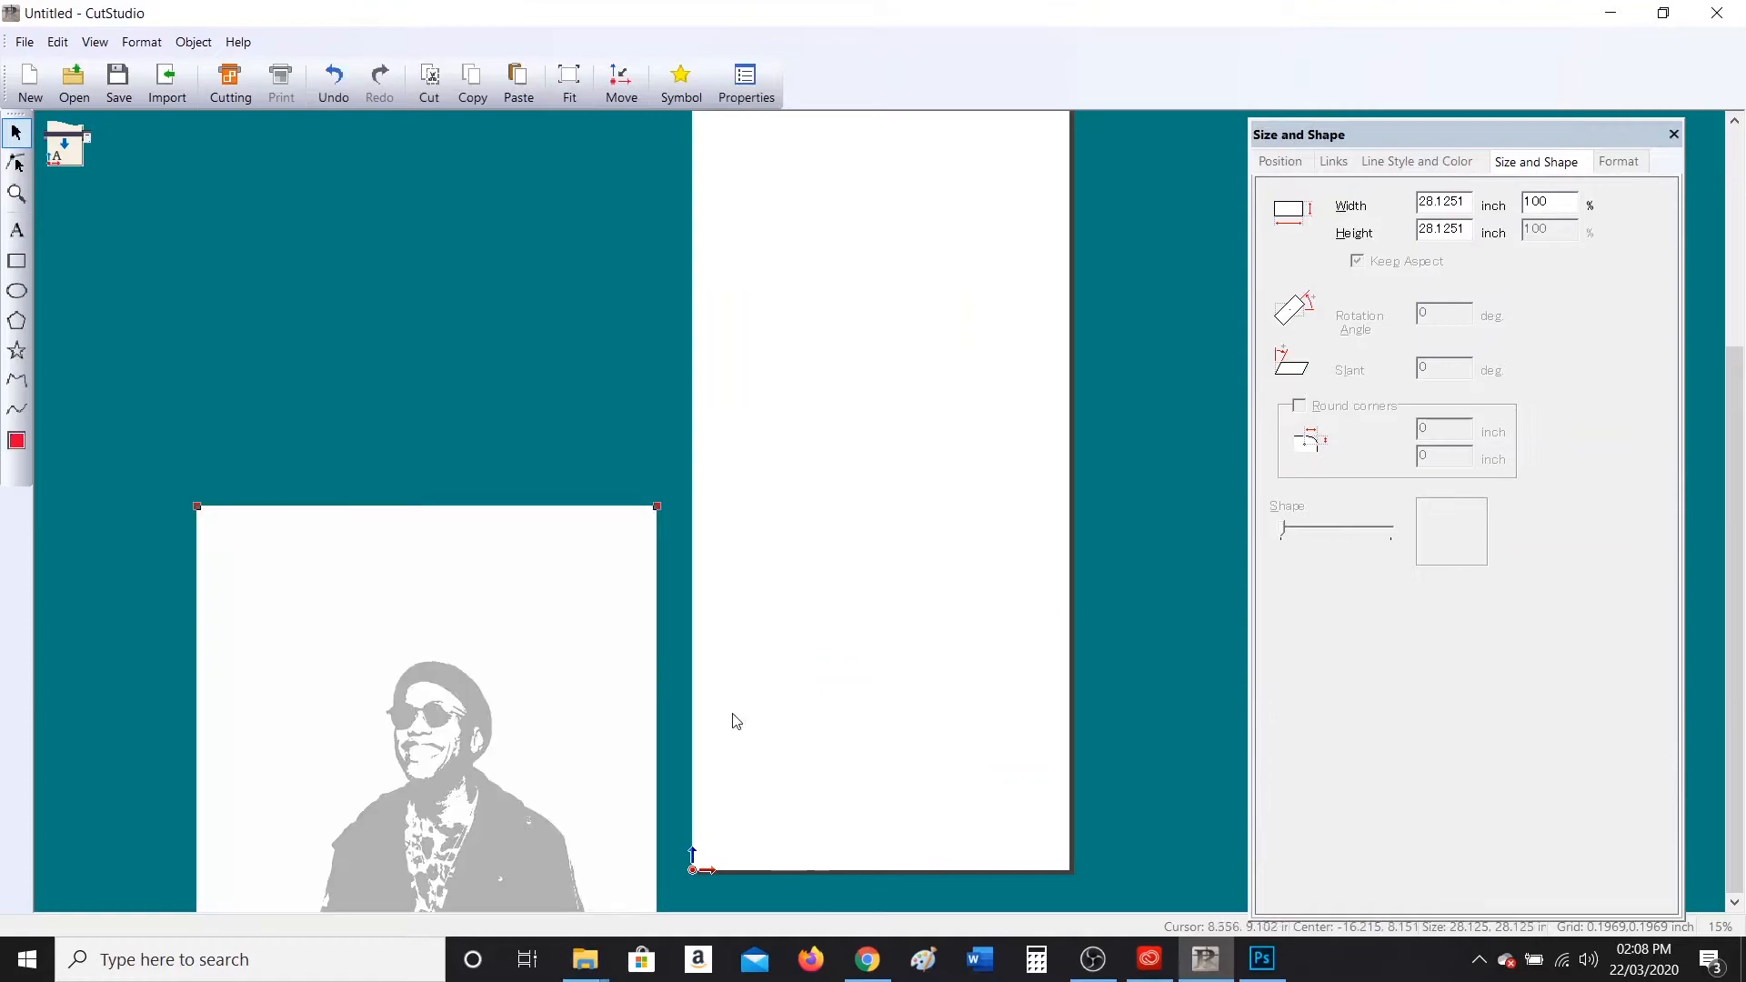
pyautogui.moveTo(462, 751); pyautogui.dragTo(859, 544)
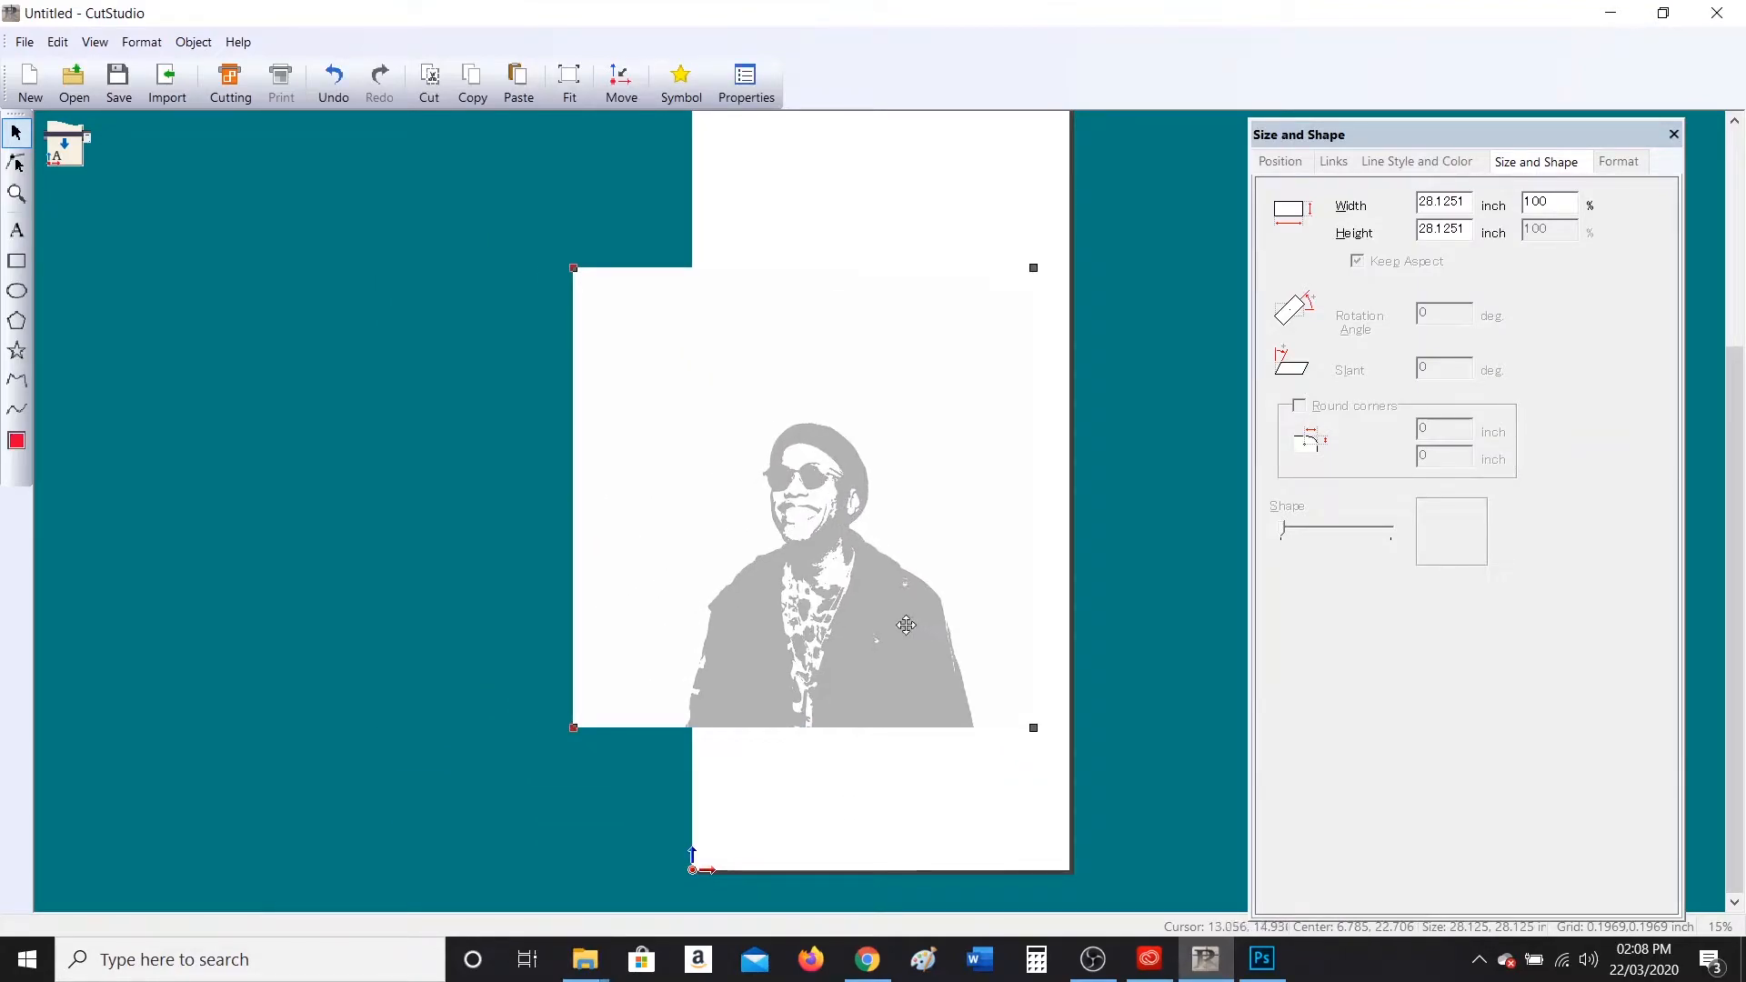
pyautogui.scroll(1, 965, 706)
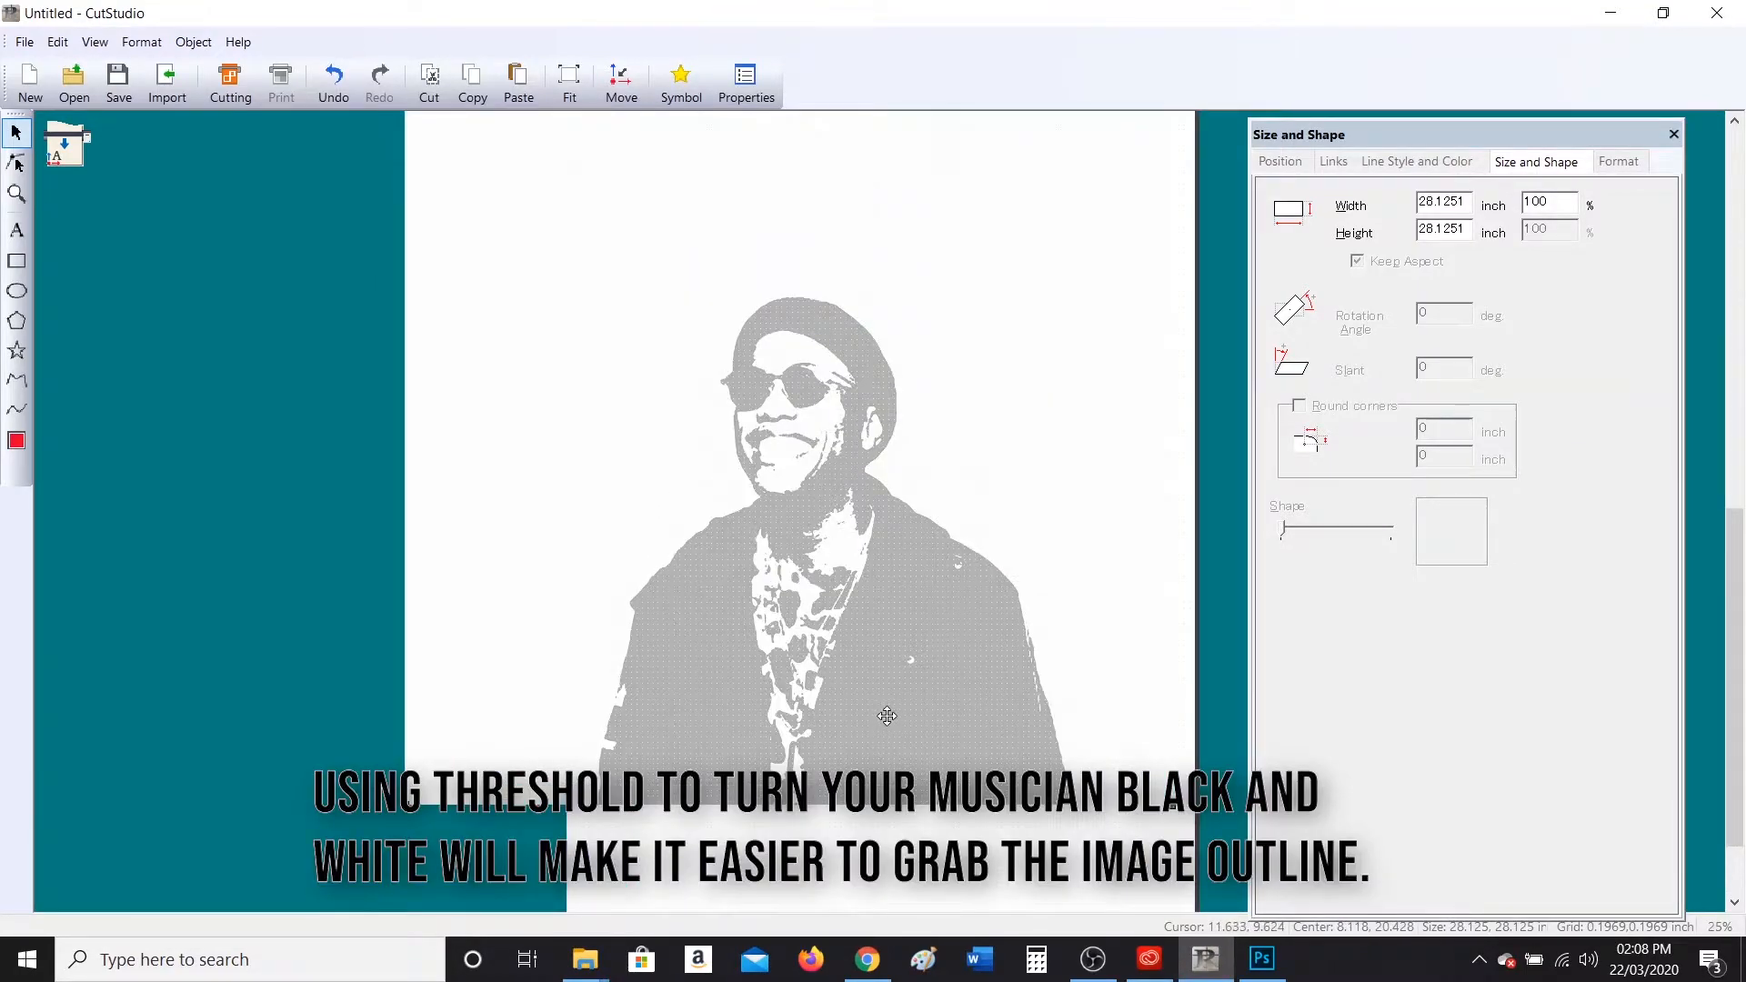
# Shift the threshold image on the page and extract its contour lines with Image Outline.
pyautogui.scroll(1, 895, 726)
pyautogui.moveTo(997, 694); pyautogui.dragTo(966, 702)
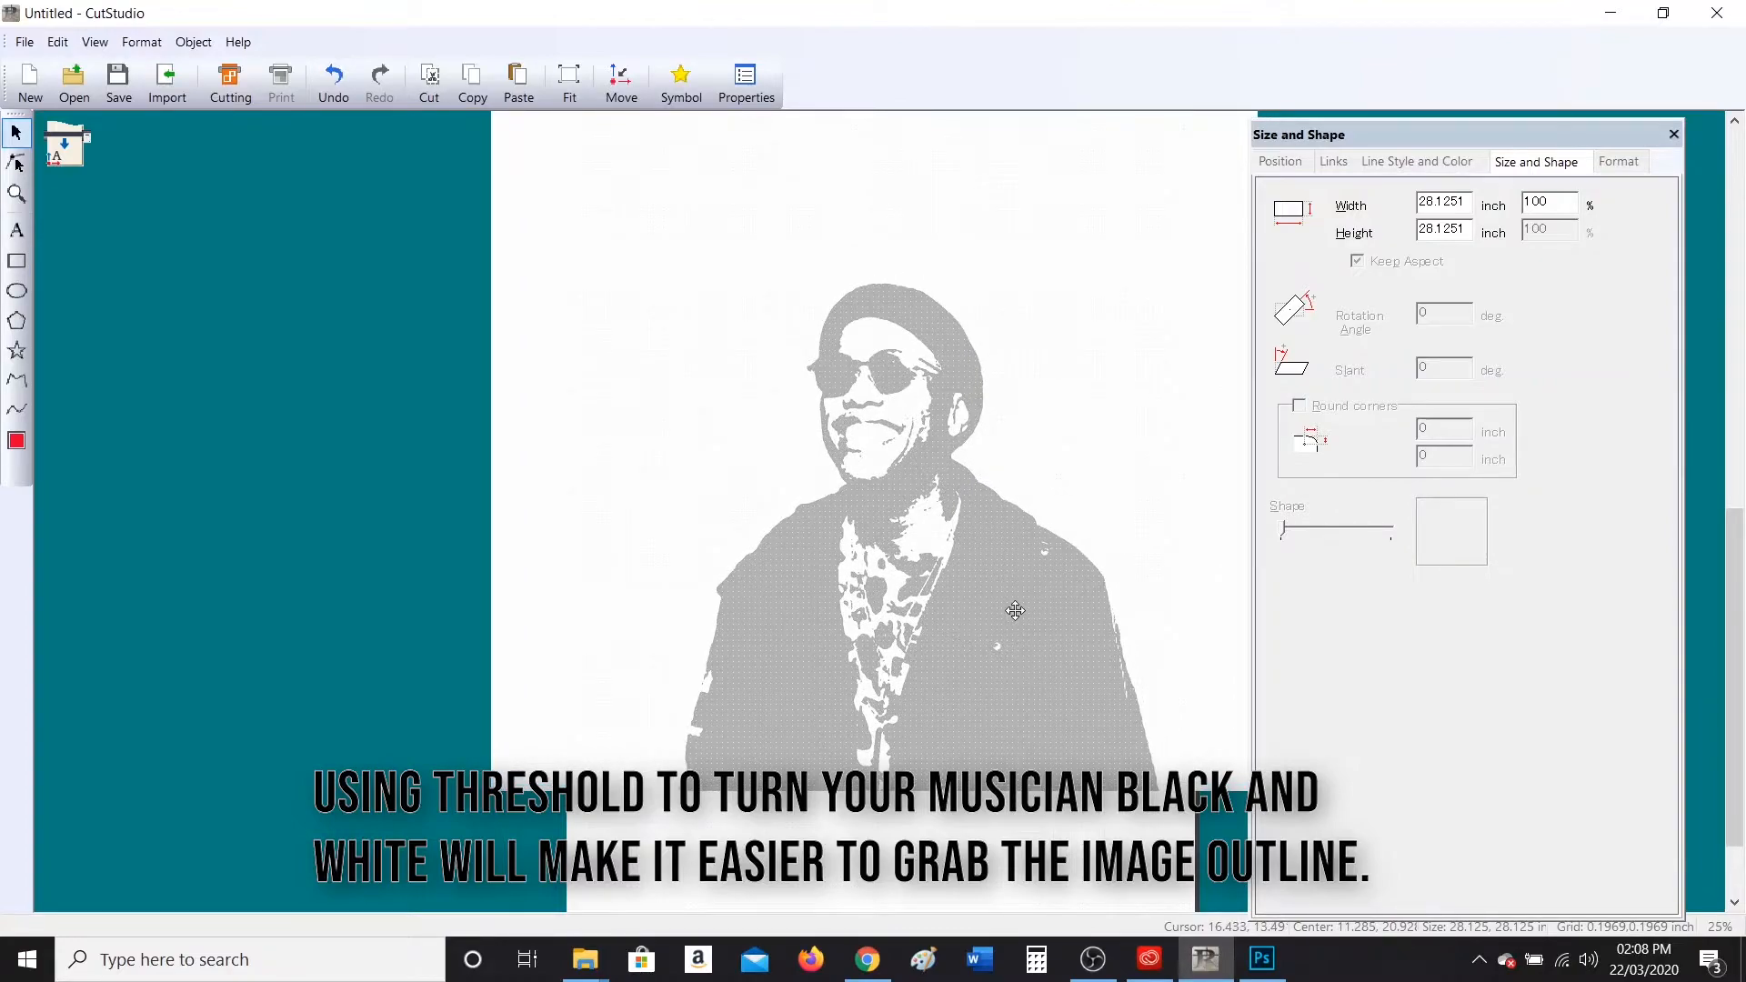
pyautogui.rightClick(901, 444)
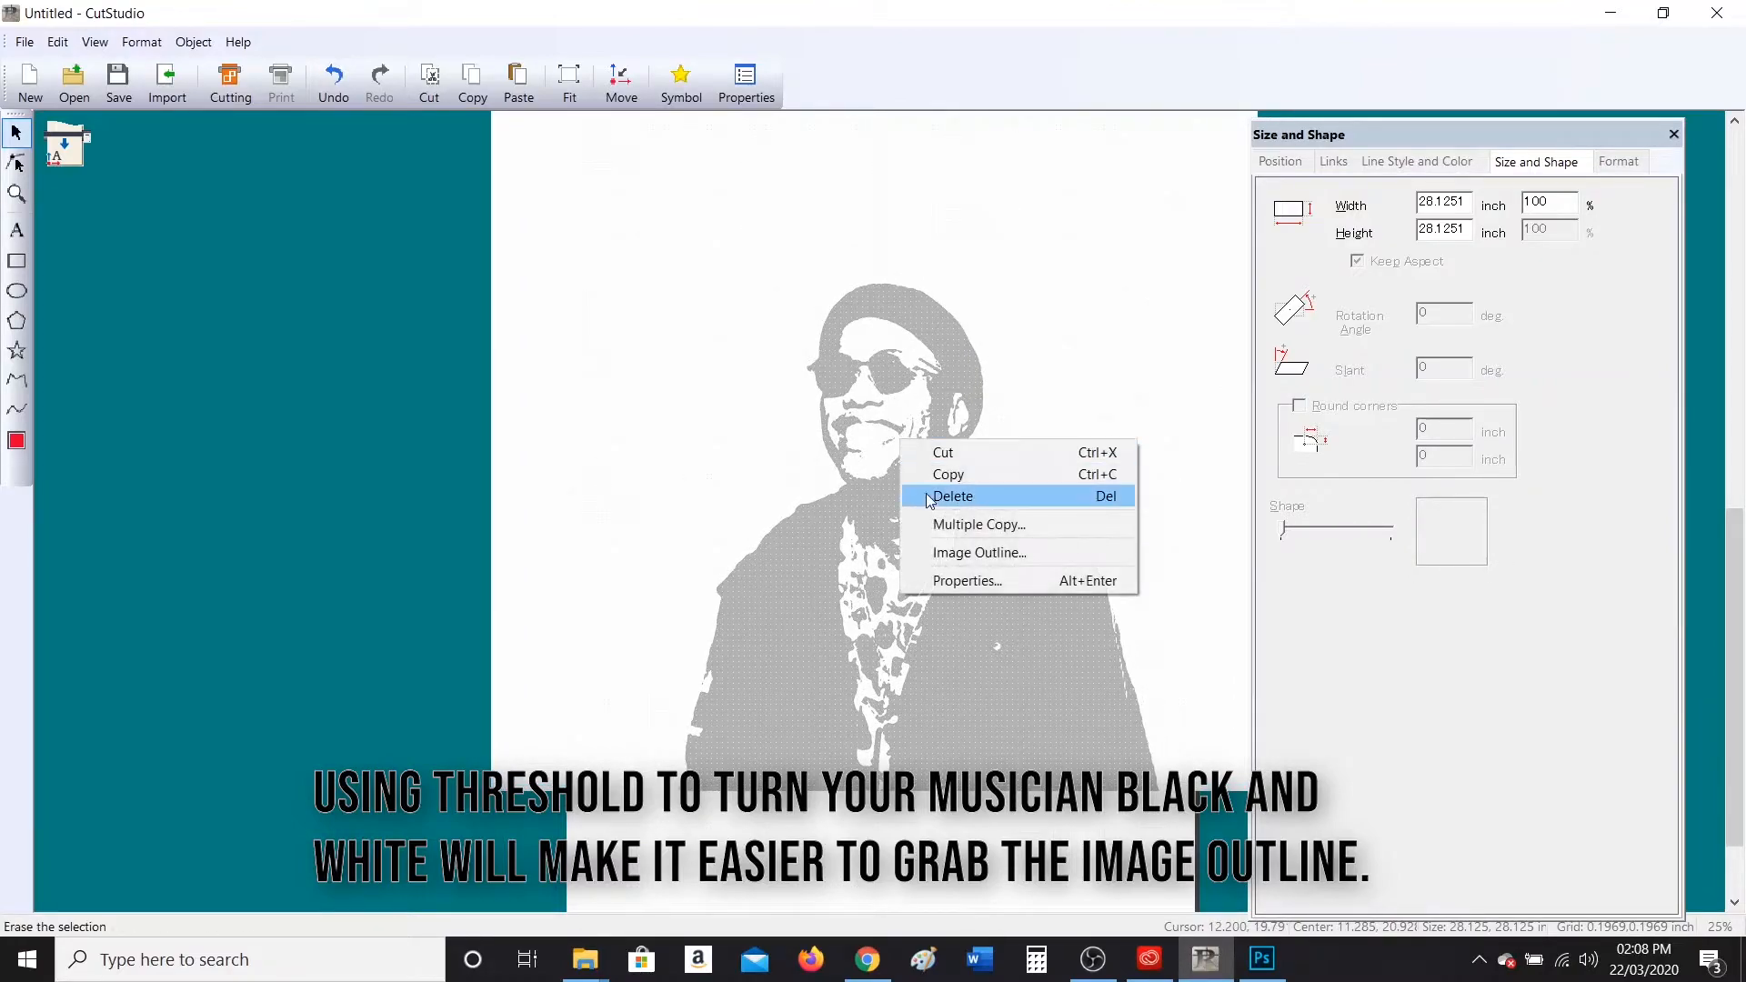
pyautogui.click(970, 552)
pyautogui.click(714, 560)
pyautogui.click(1007, 724)
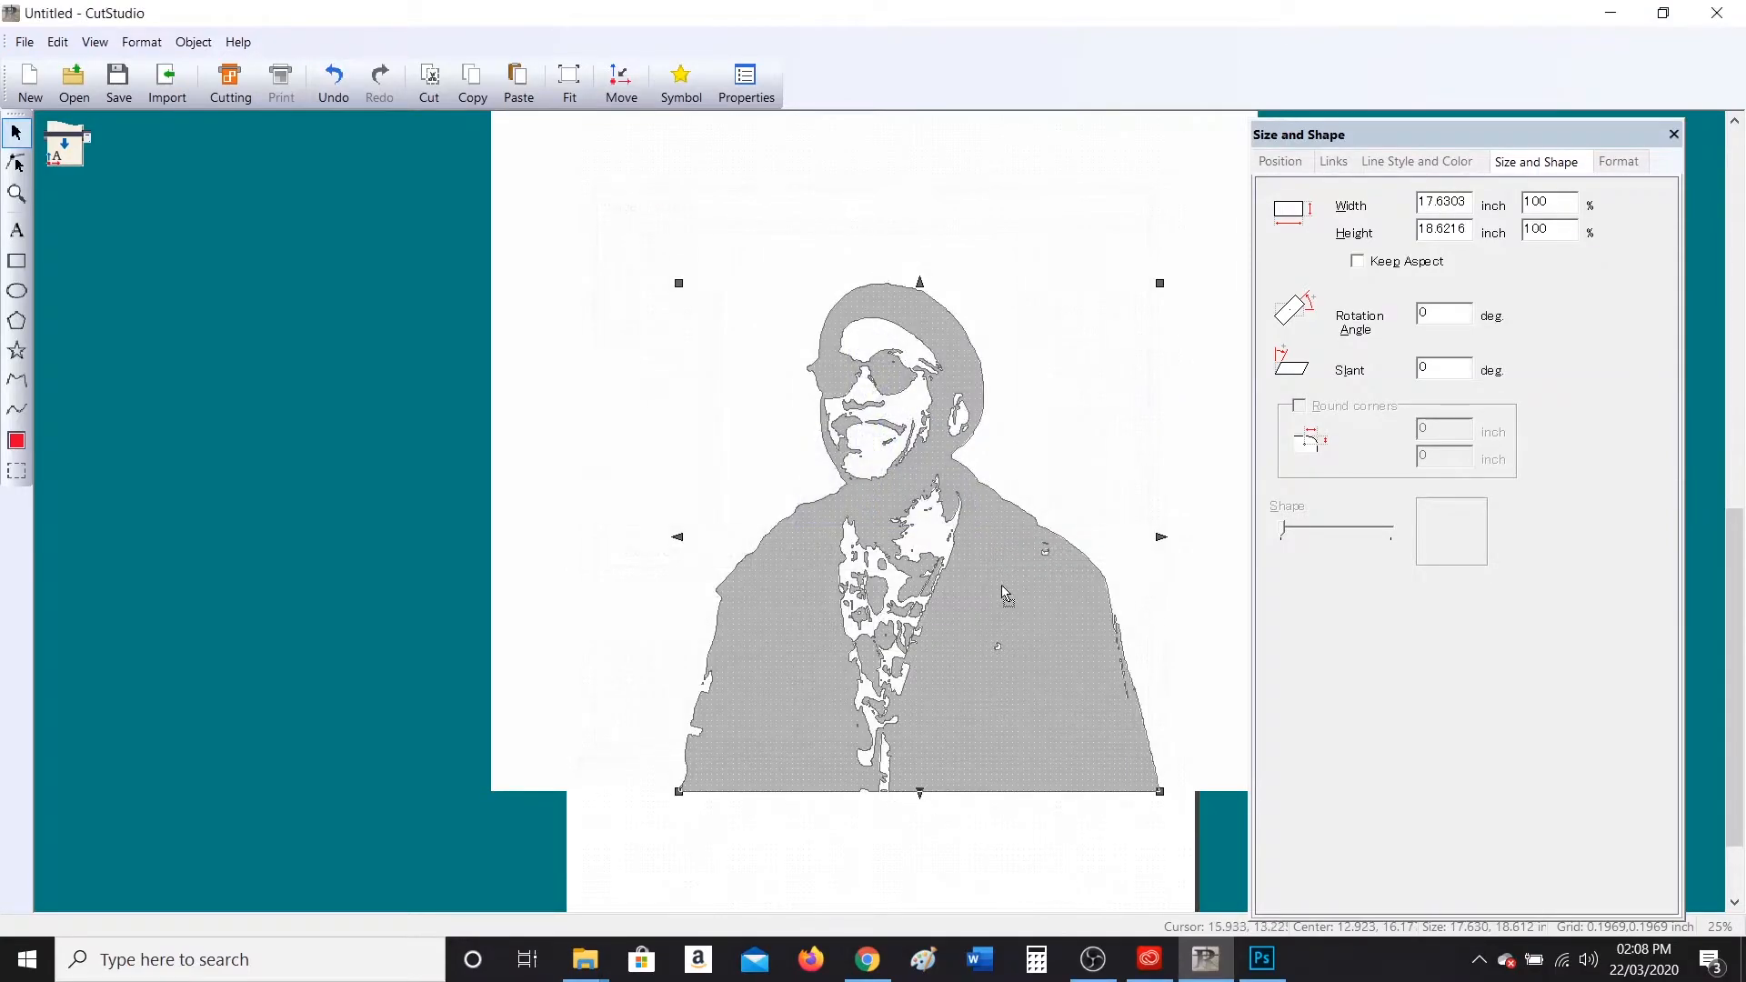
# Separate the extracted outline from the threshold image, placing the outline low on the page and the image above it.
pyautogui.moveTo(963, 527); pyautogui.dragTo(417, 603)
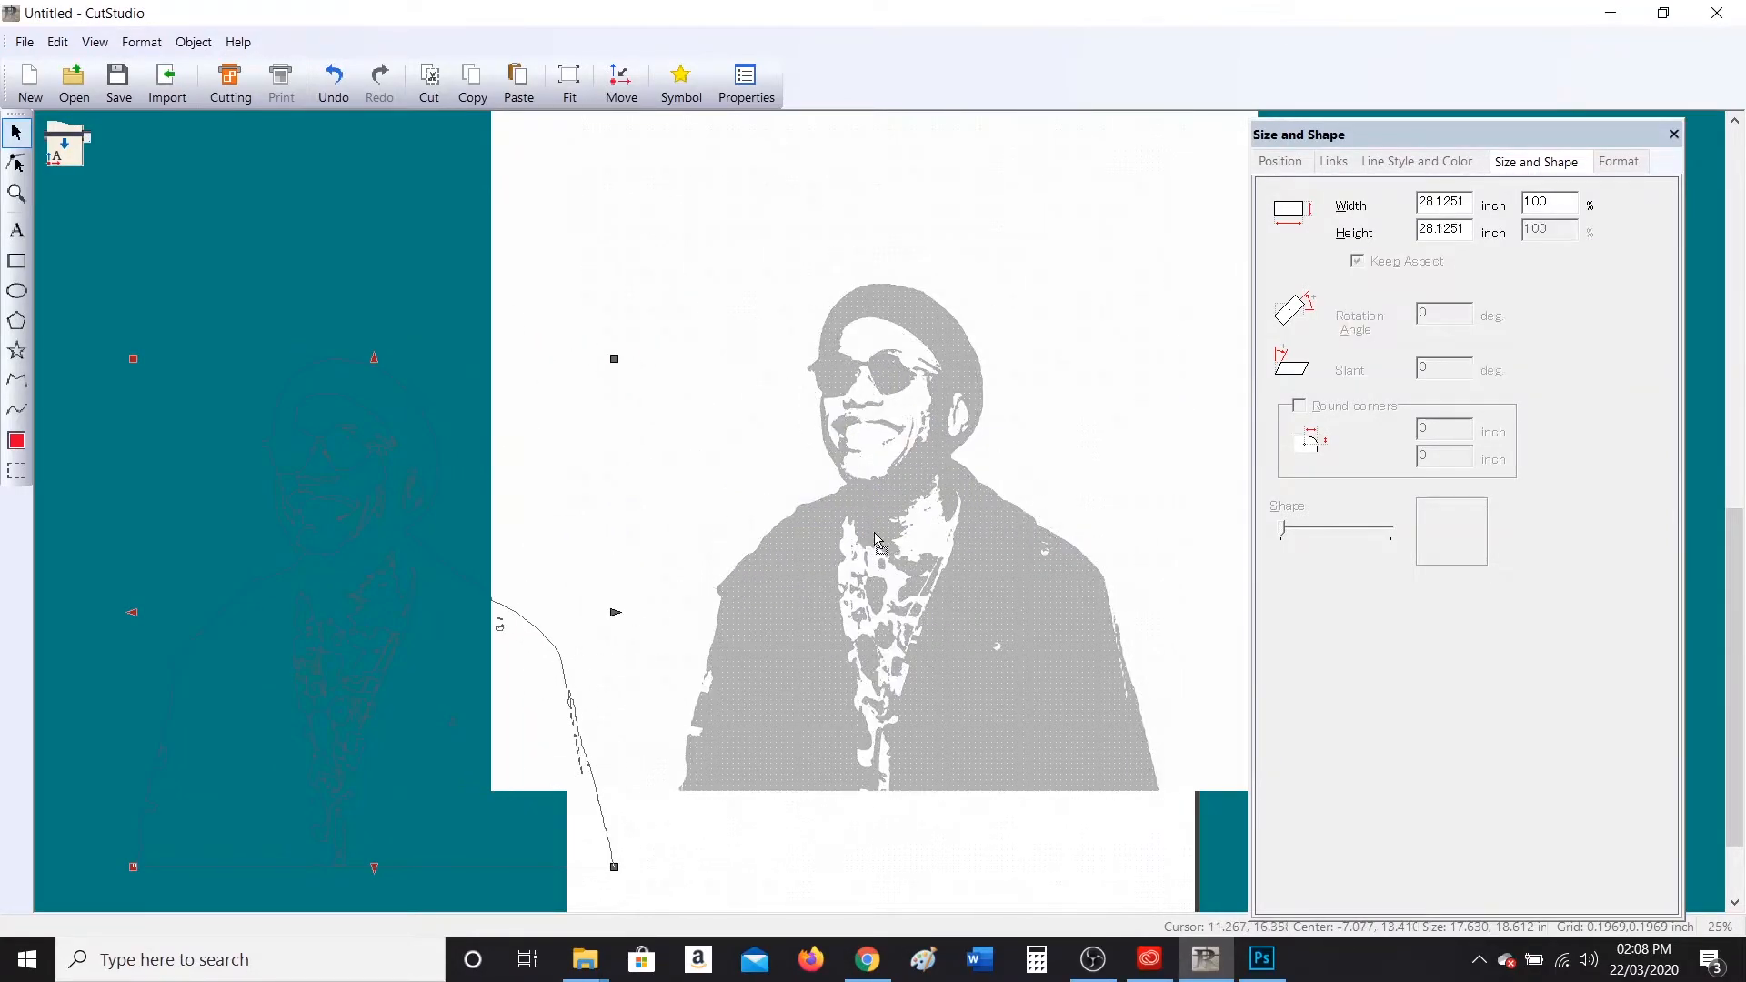
pyautogui.moveTo(889, 491); pyautogui.dragTo(959, 485)
pyautogui.click(396, 497)
pyautogui.moveTo(395, 497); pyautogui.dragTo(782, 373)
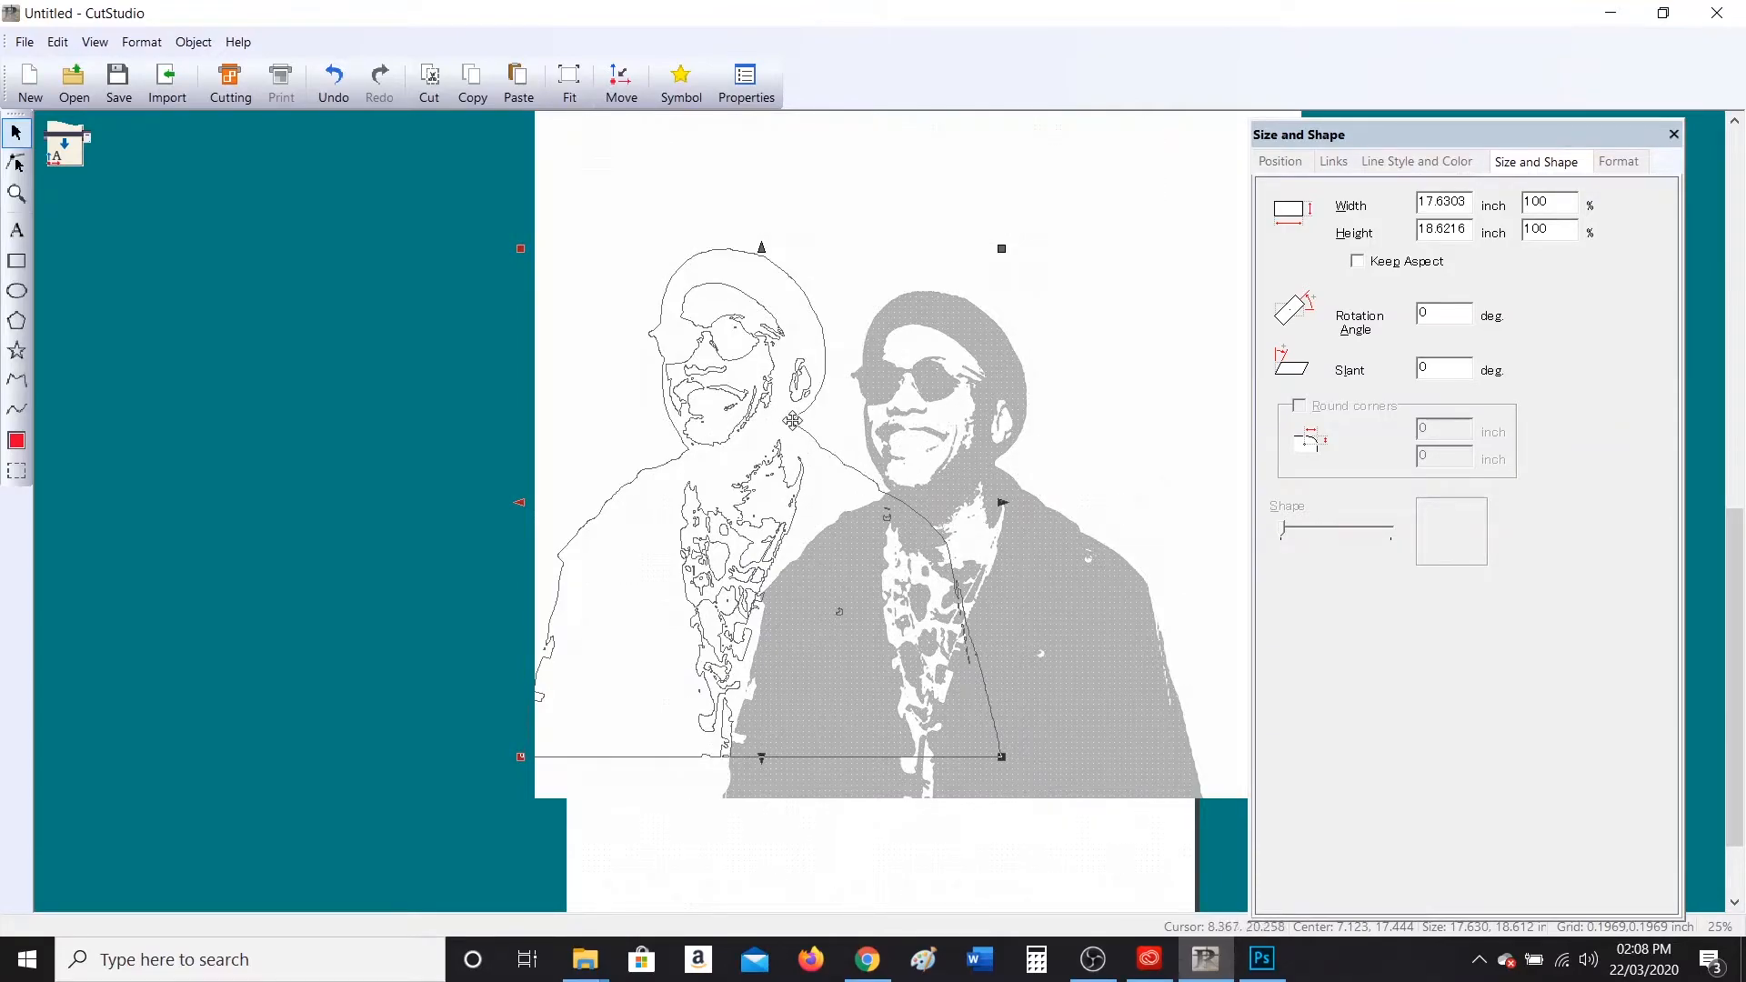
pyautogui.moveTo(791, 421); pyautogui.dragTo(894, 576)
pyautogui.click(992, 350)
pyautogui.moveTo(992, 350); pyautogui.dragTo(867, 148)
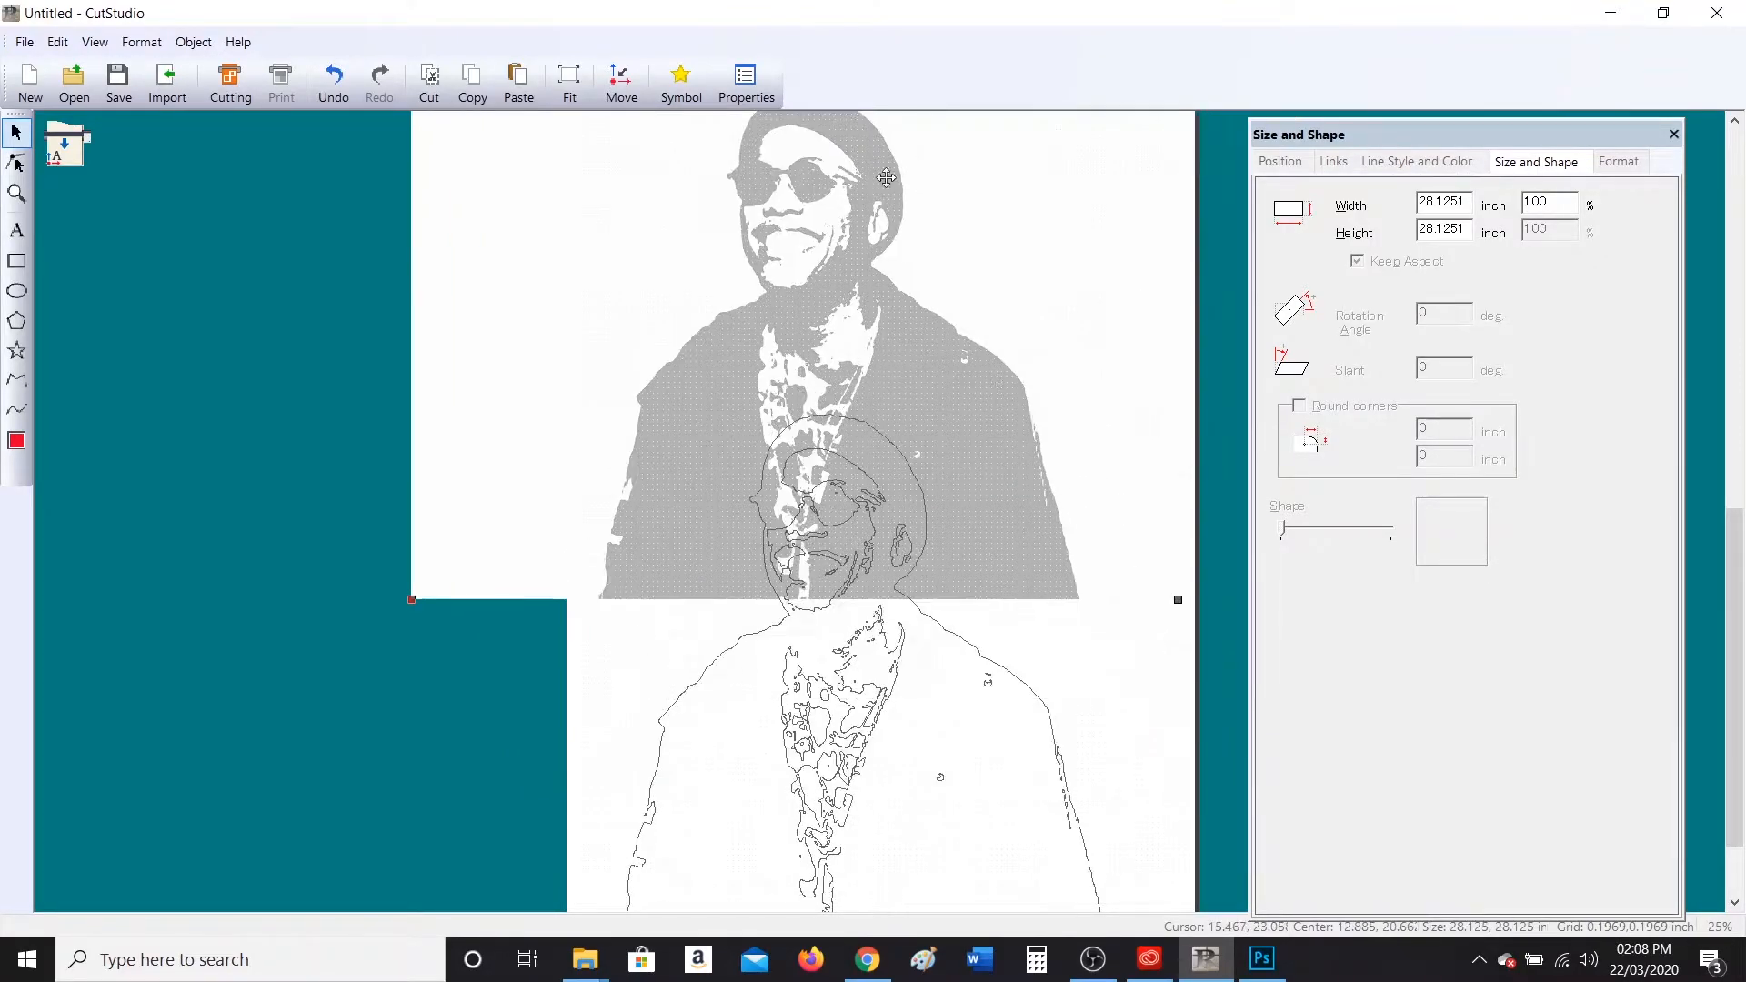
# Delete the outline points that form the upper notch on the left sleeve and the corner at that shoulder.
pyautogui.scroll(-2, 1050, 775)
pyautogui.click(937, 645)
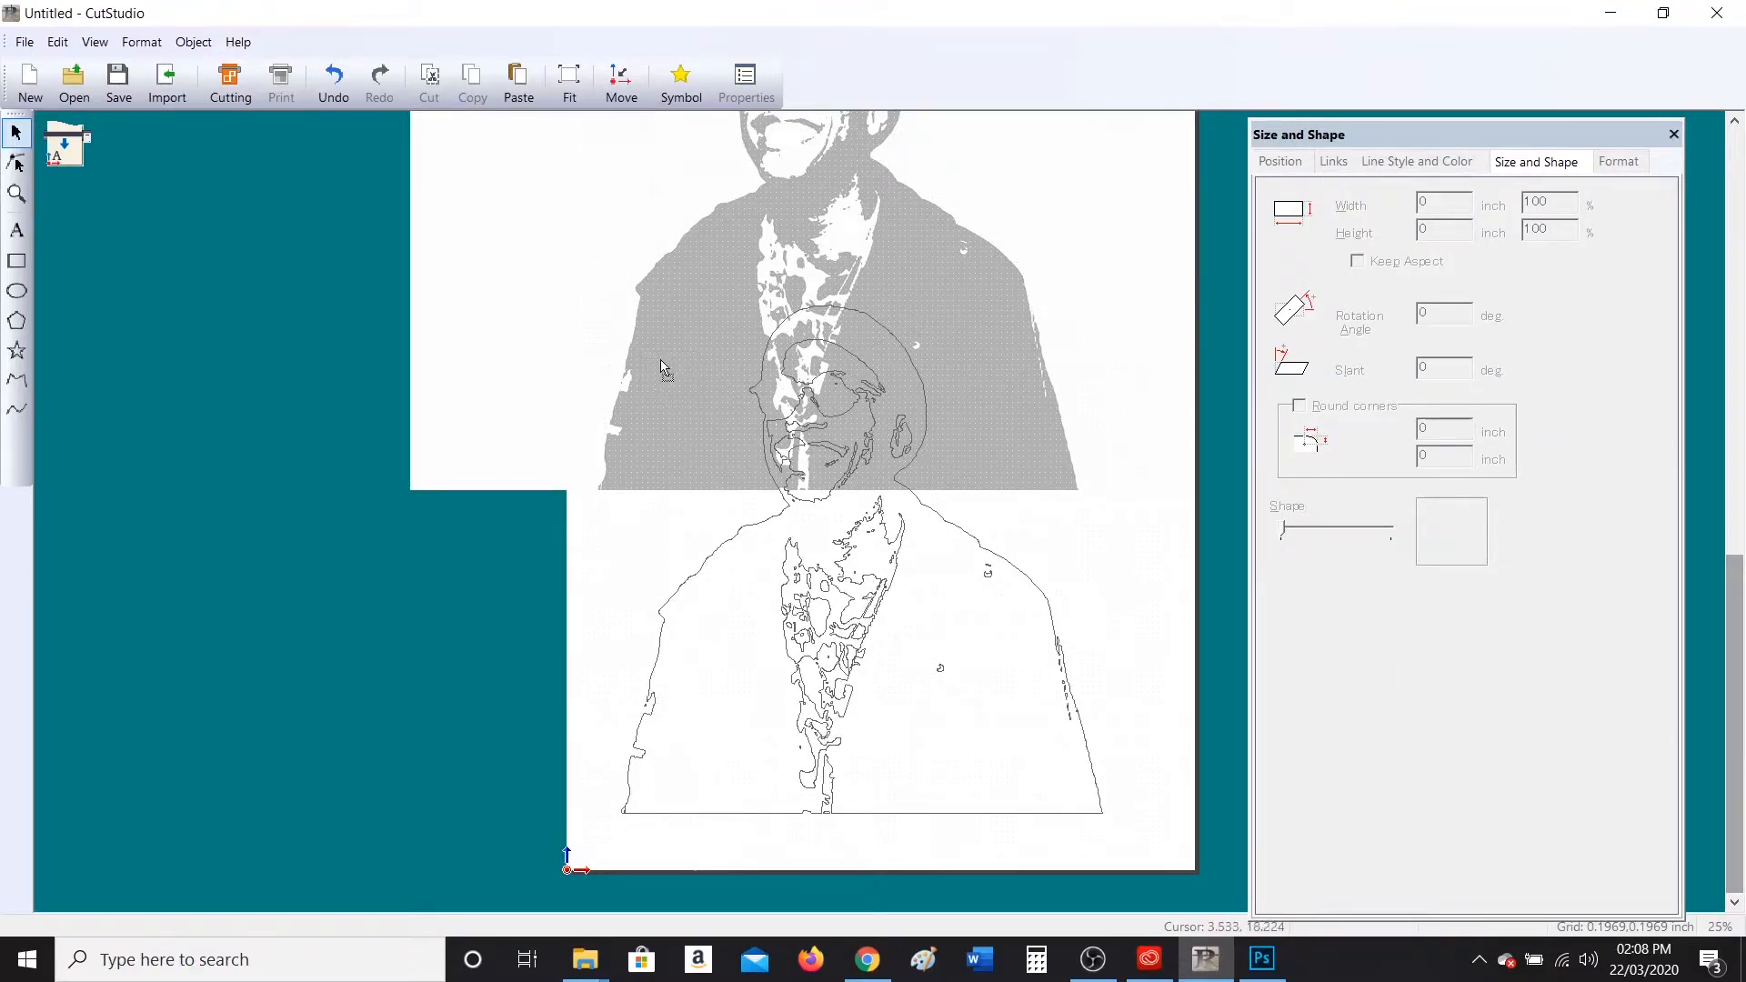
pyautogui.scroll(2, 878, 732)
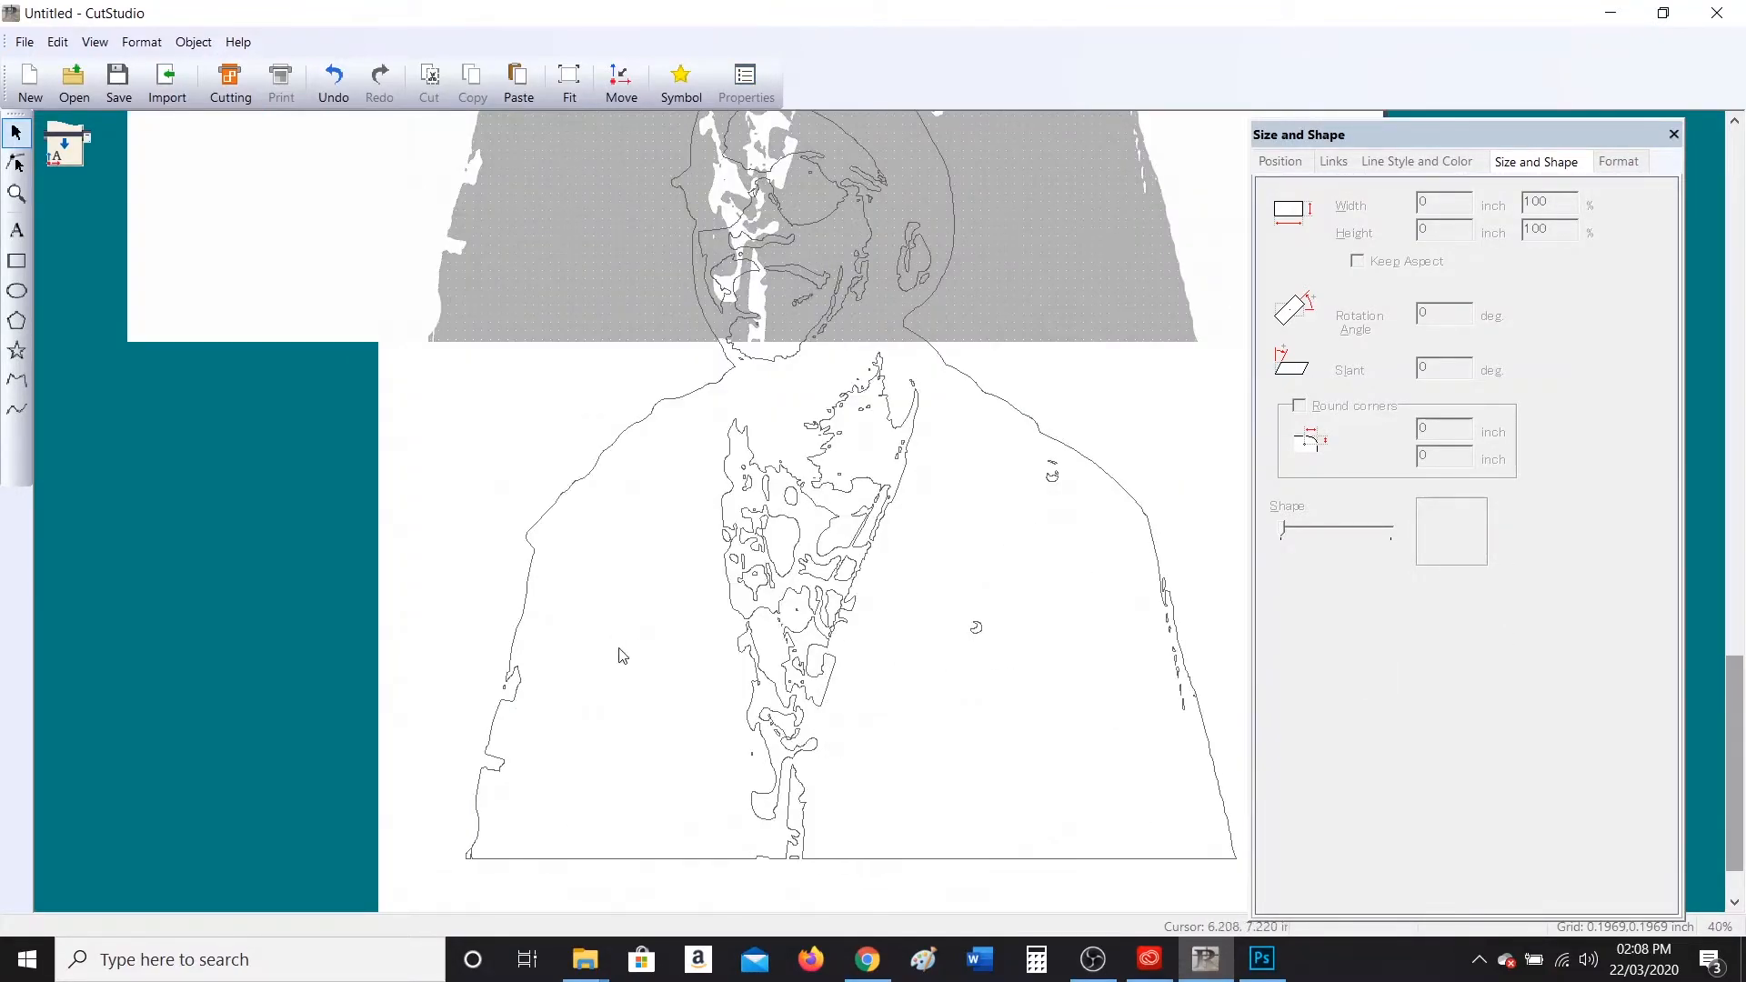
pyautogui.scroll(1, 637, 648)
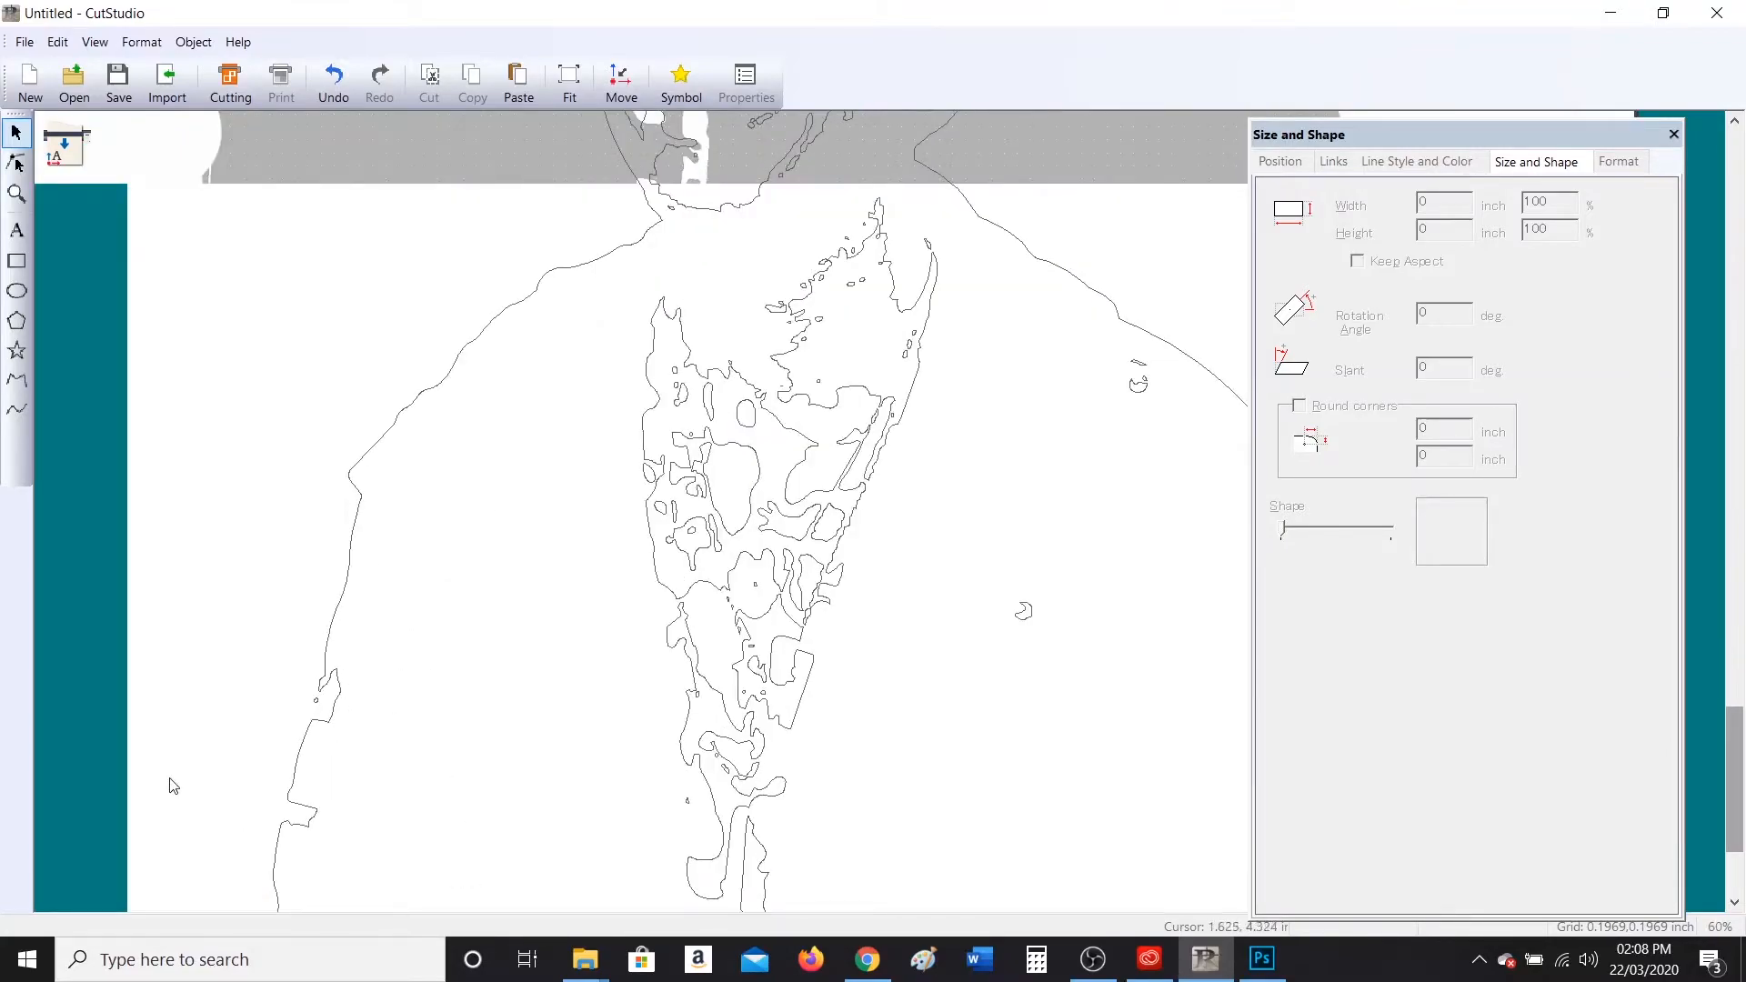
pyautogui.click(17, 162)
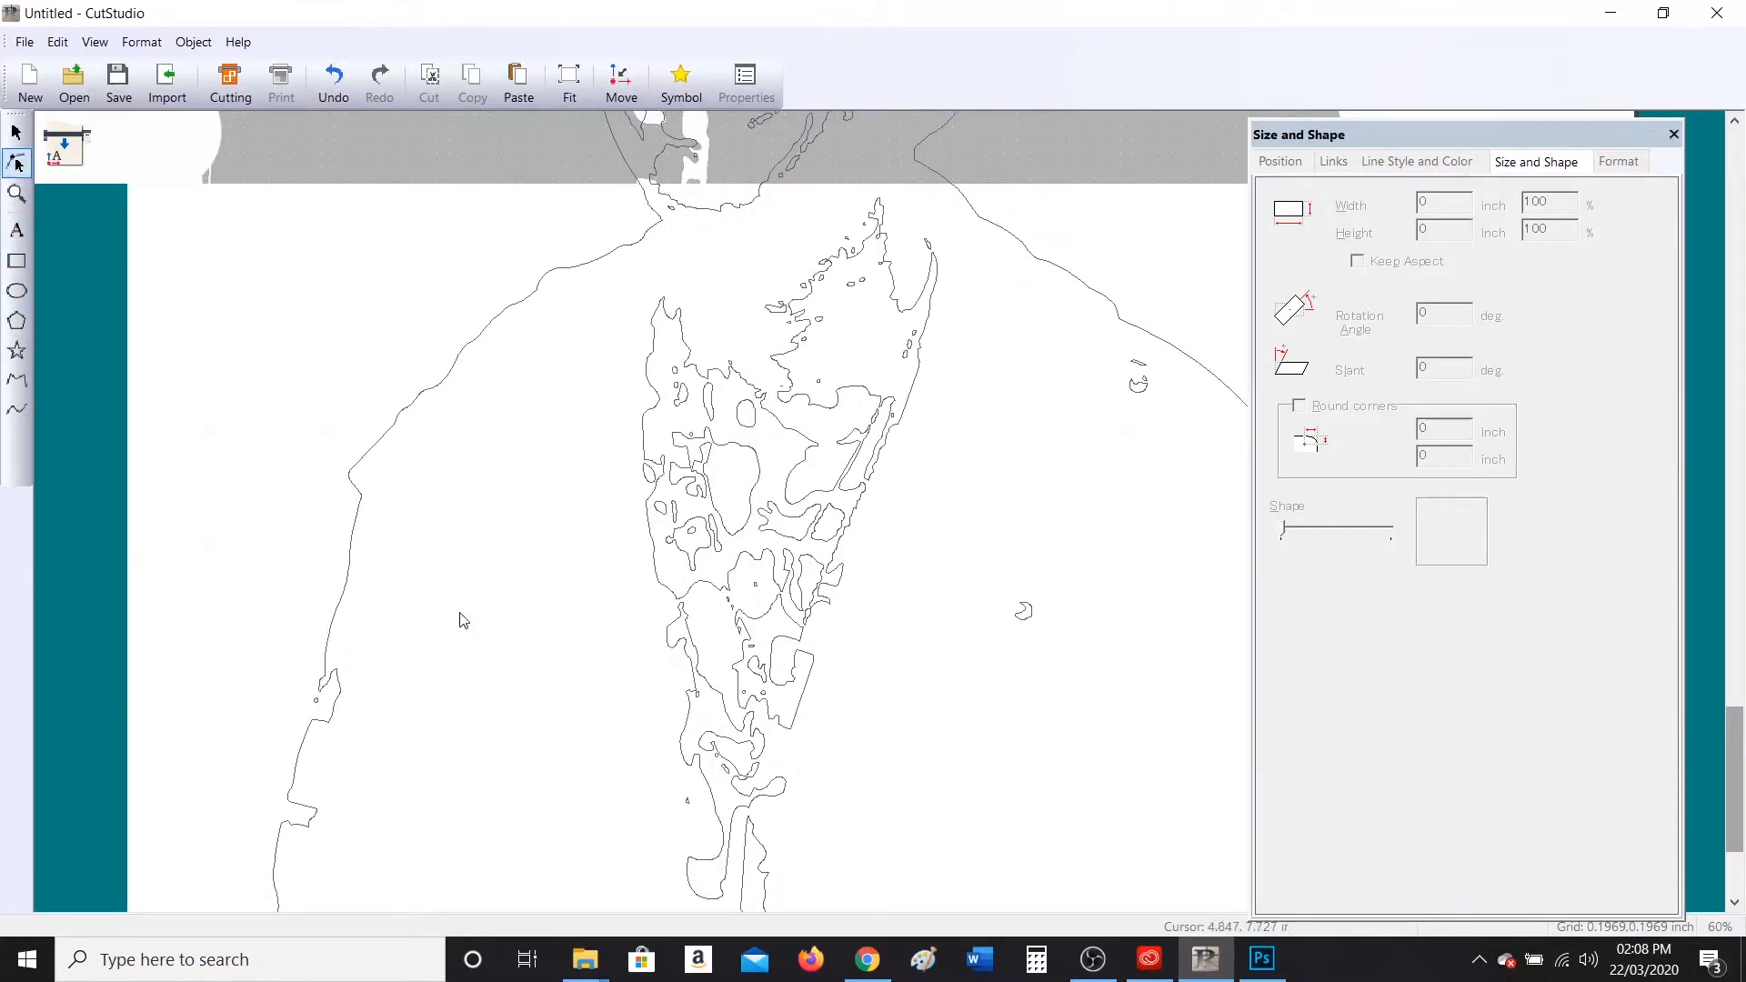
pyautogui.click(328, 679)
pyautogui.moveTo(279, 644); pyautogui.dragTo(389, 766)
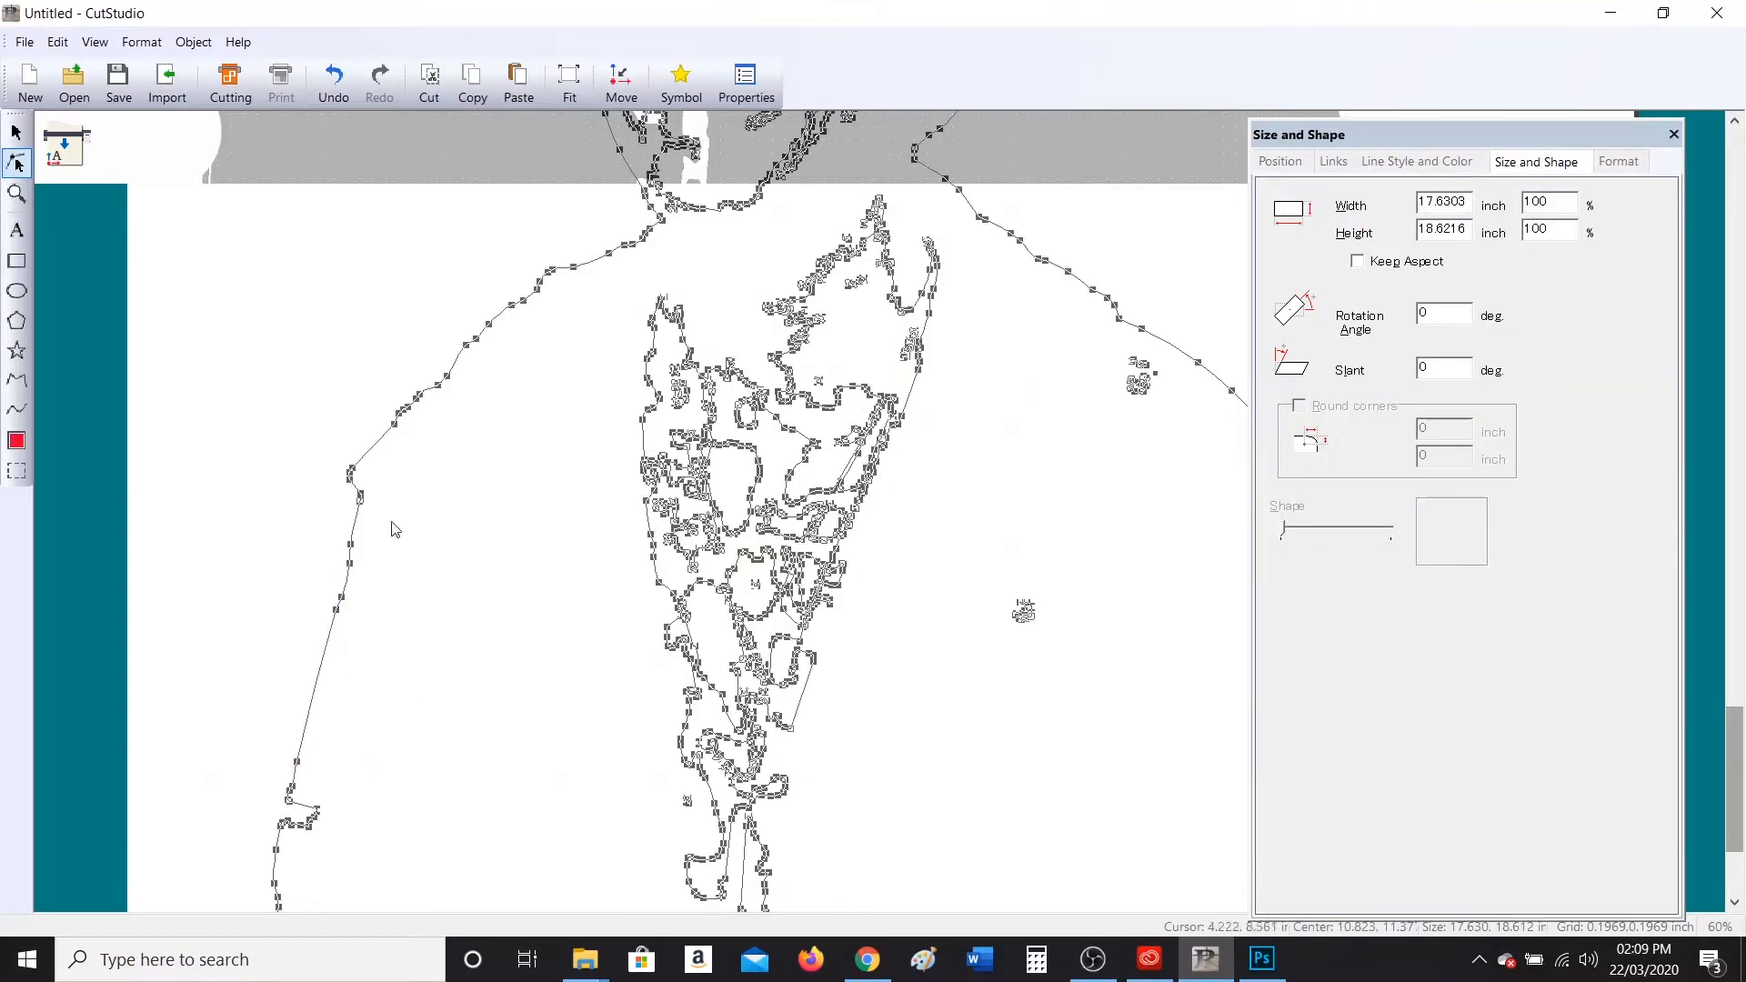
pyautogui.moveTo(343, 443); pyautogui.dragTo(378, 505)
pyautogui.press('Delete')
# Delete the outline points that form the lower notch on the left sleeve.
pyautogui.scroll(5, 314, 850)
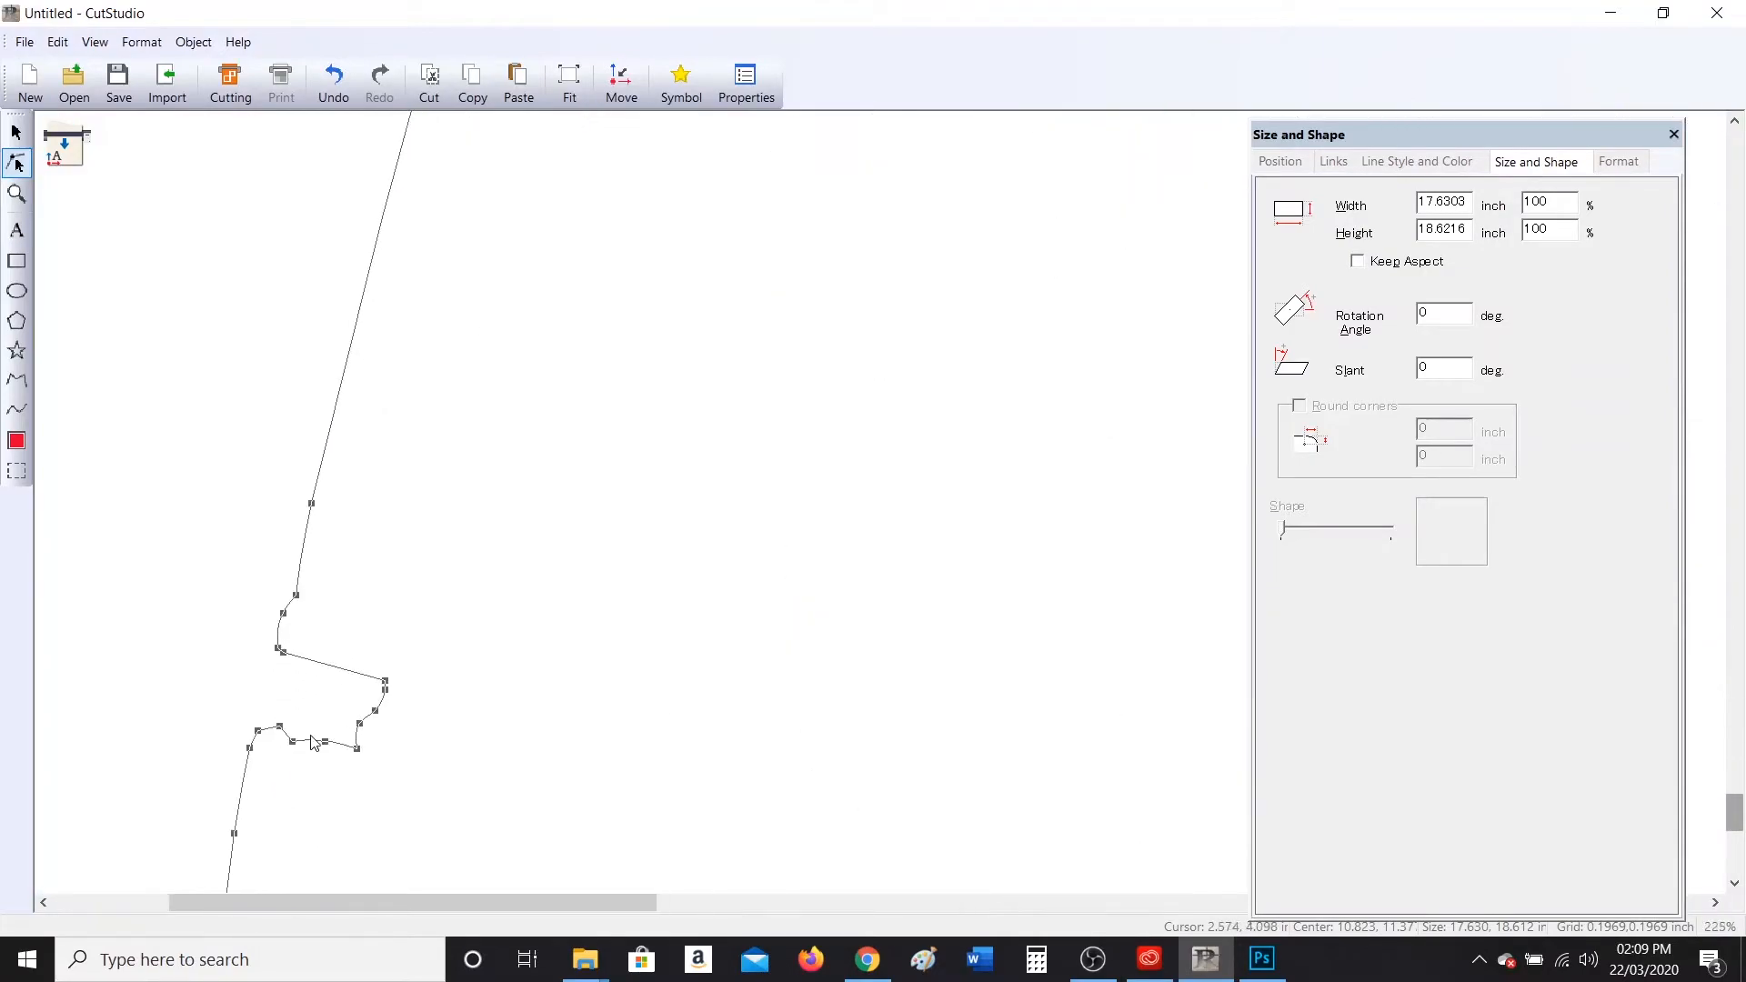
pyautogui.moveTo(362, 642); pyautogui.dragTo(515, 814)
pyautogui.press('Delete')
pyautogui.moveTo(216, 624); pyautogui.dragTo(409, 793)
pyautogui.press('Delete')
# Try to remove the stray points at the outline's lower-left corner by deleting all the points there, and undo the deletions.
pyautogui.scroll(-6, 450, 801)
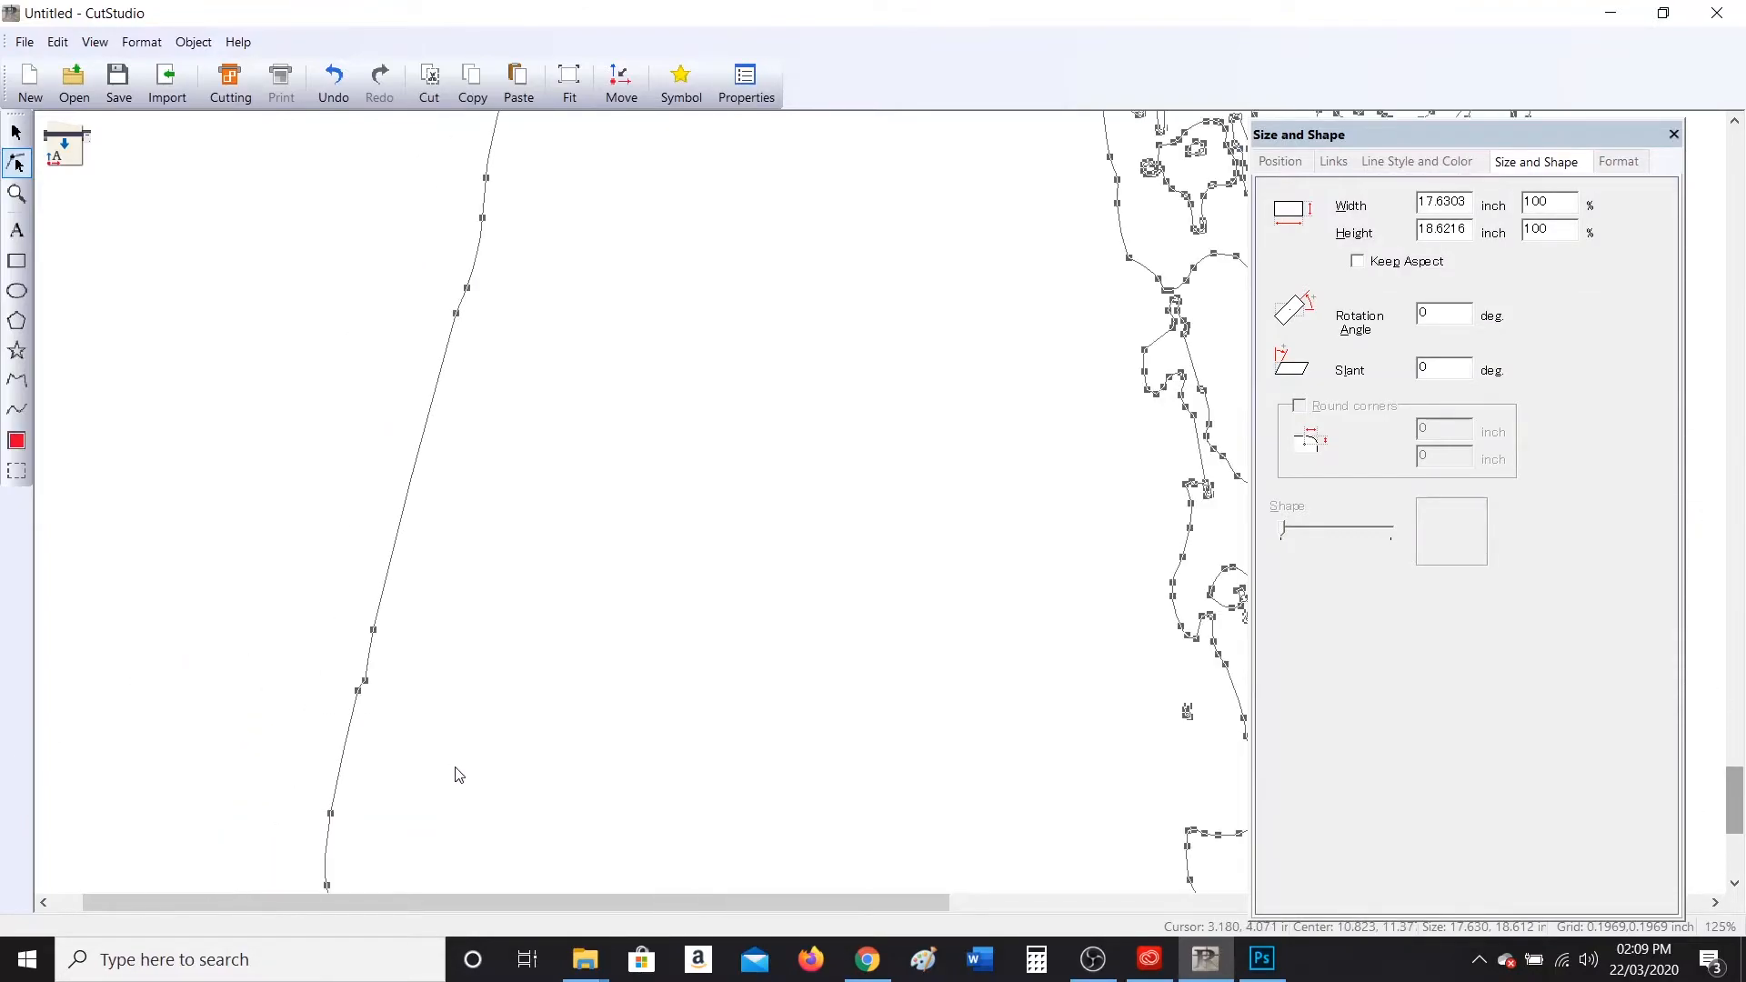
pyautogui.scroll(5, 421, 907)
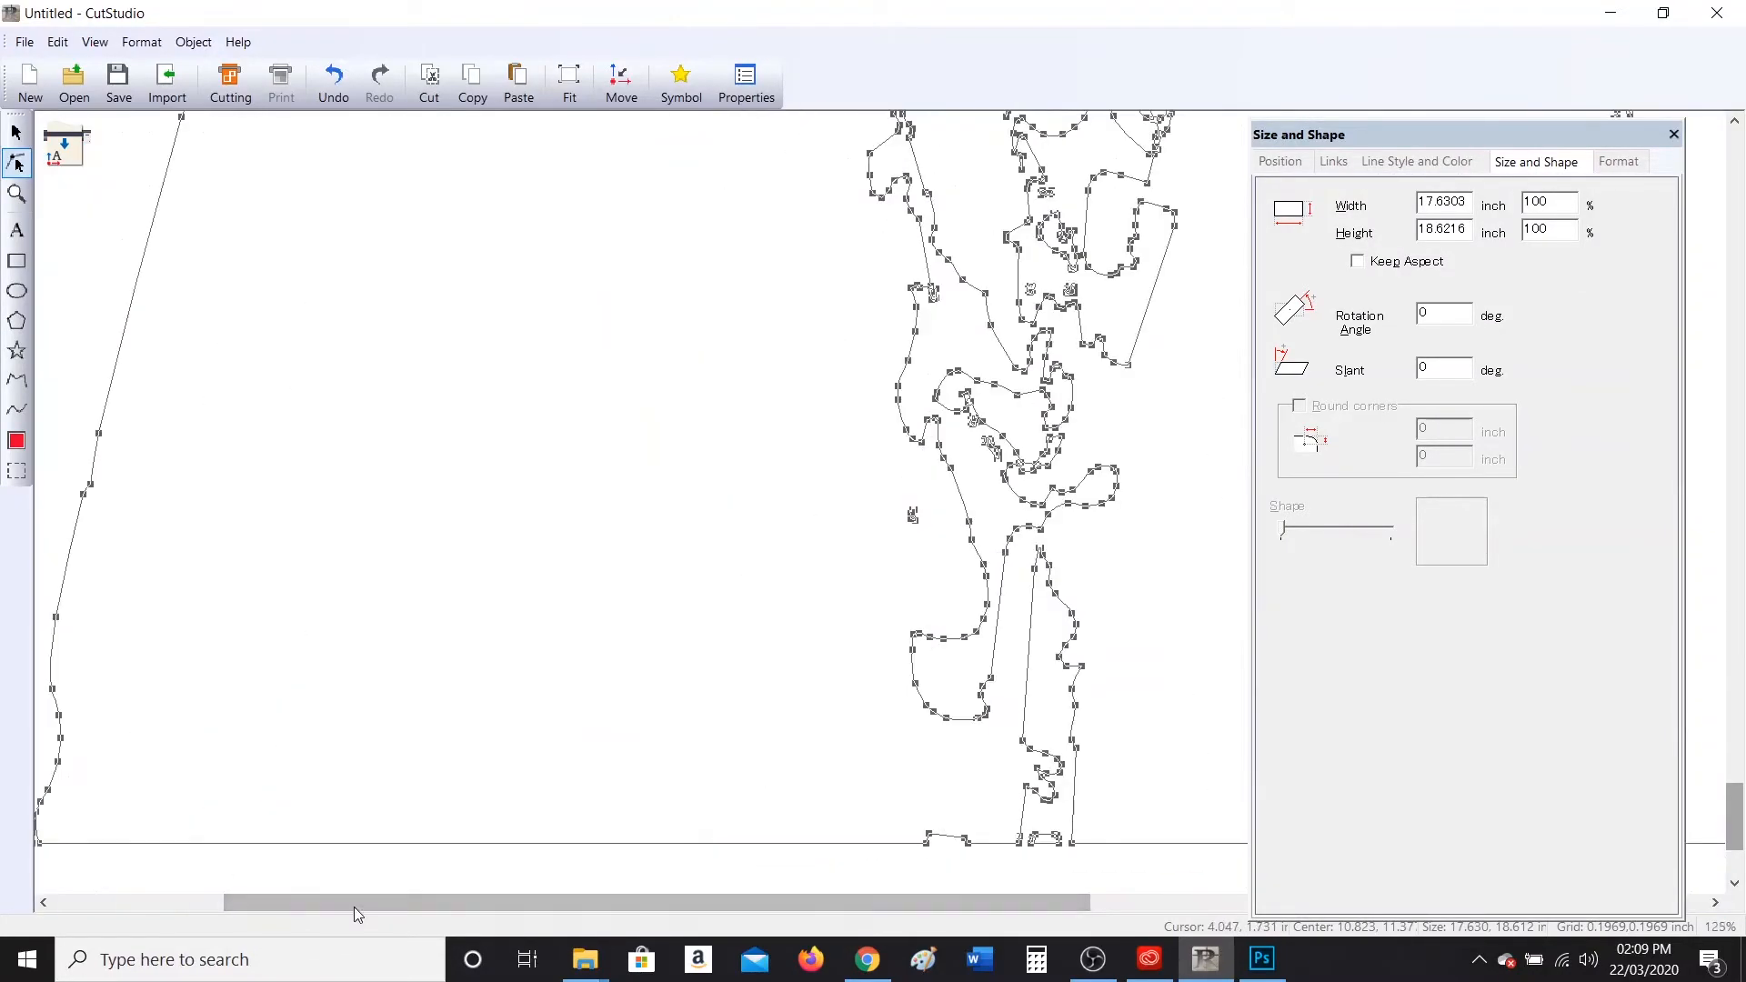
pyautogui.moveTo(248, 735); pyautogui.dragTo(383, 850)
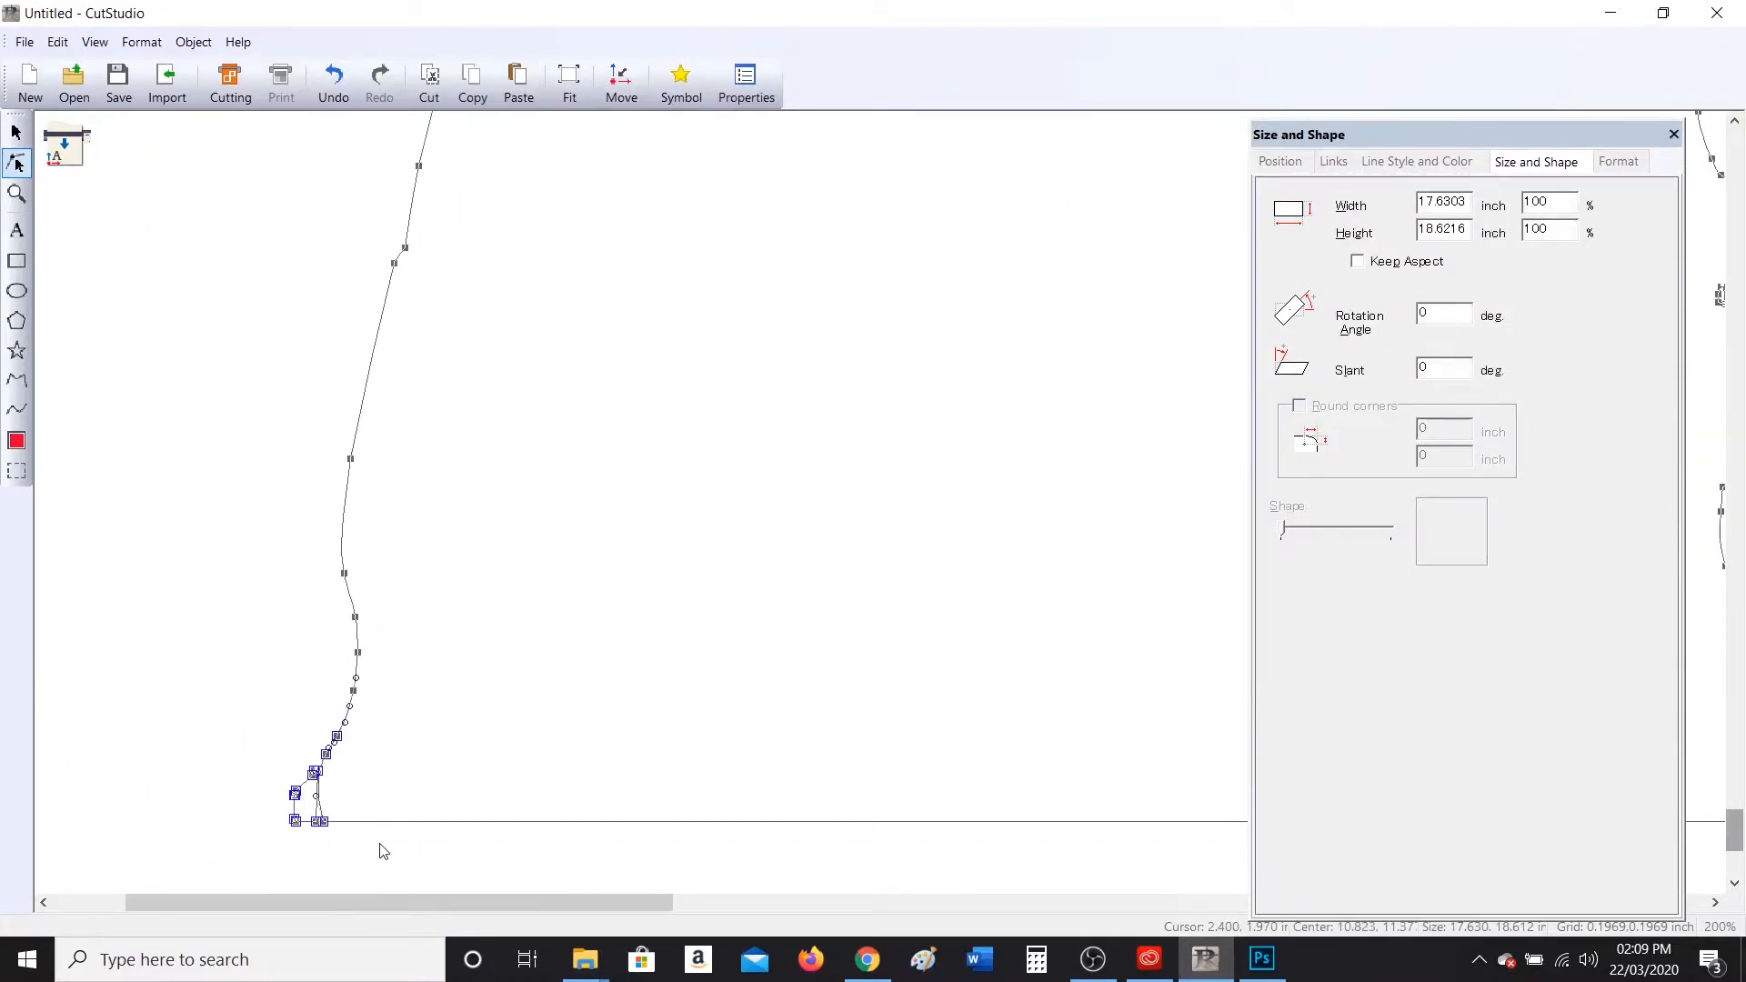
pyautogui.press('Delete')
pyautogui.scroll(1, 378, 841)
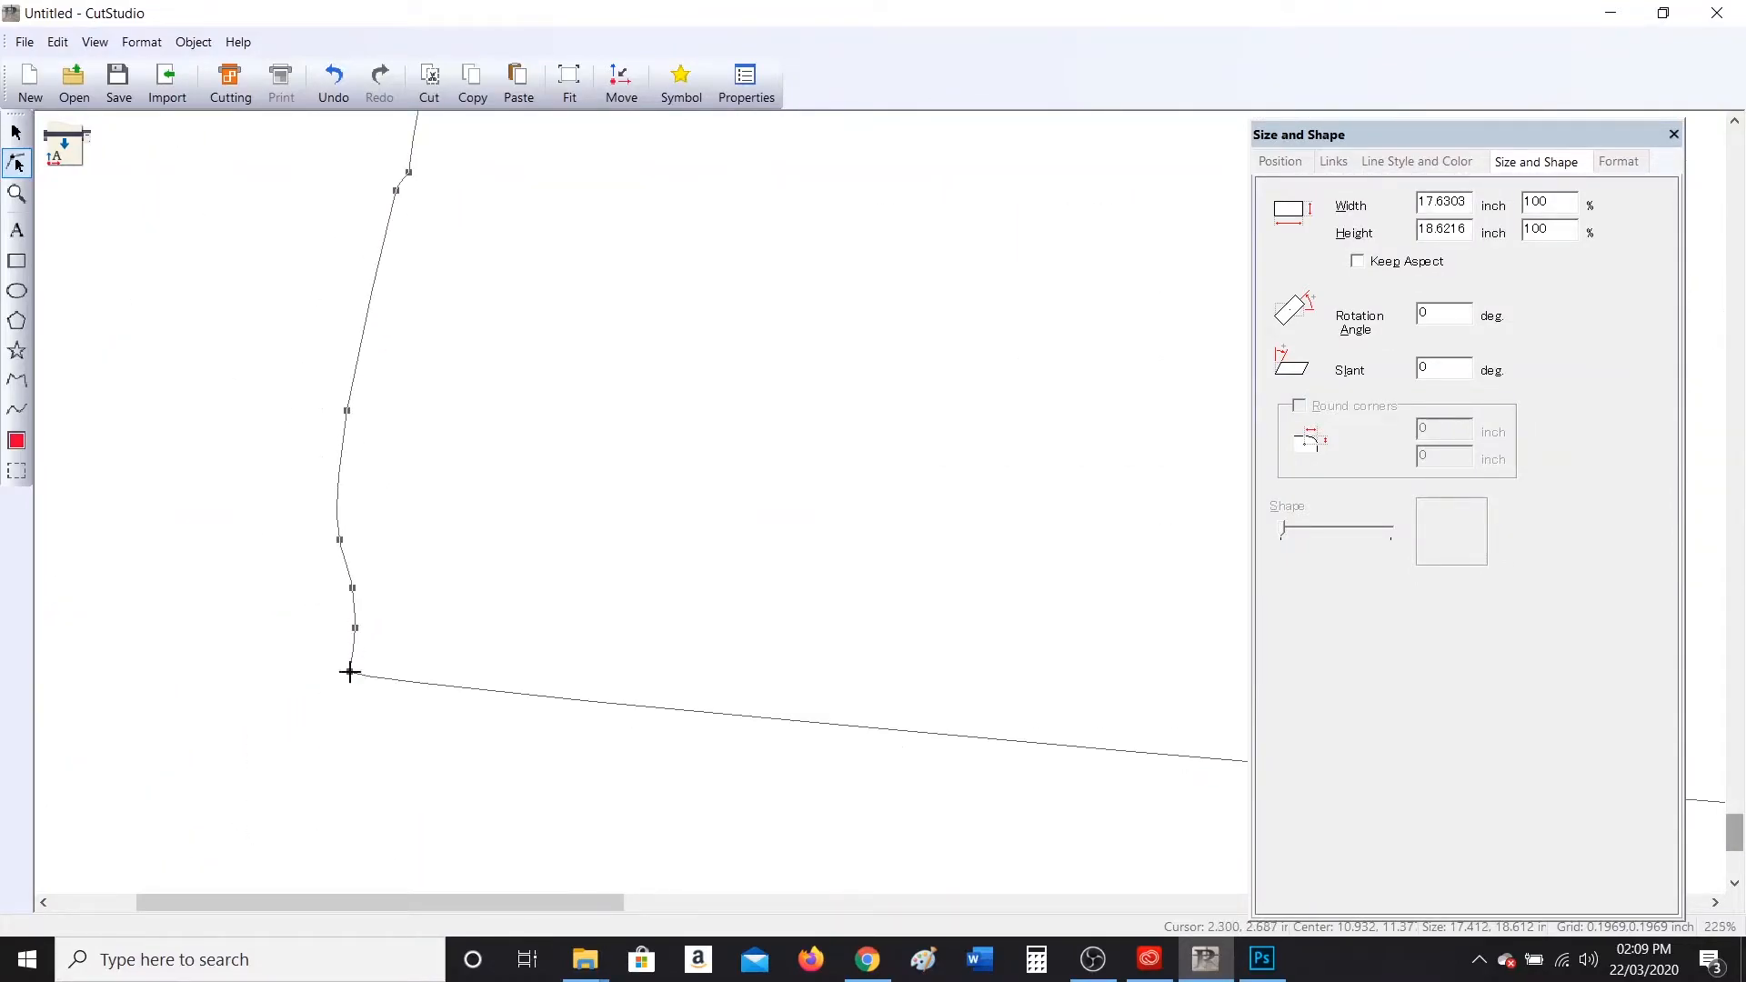
pyautogui.hotkey('ctrl', 'z')
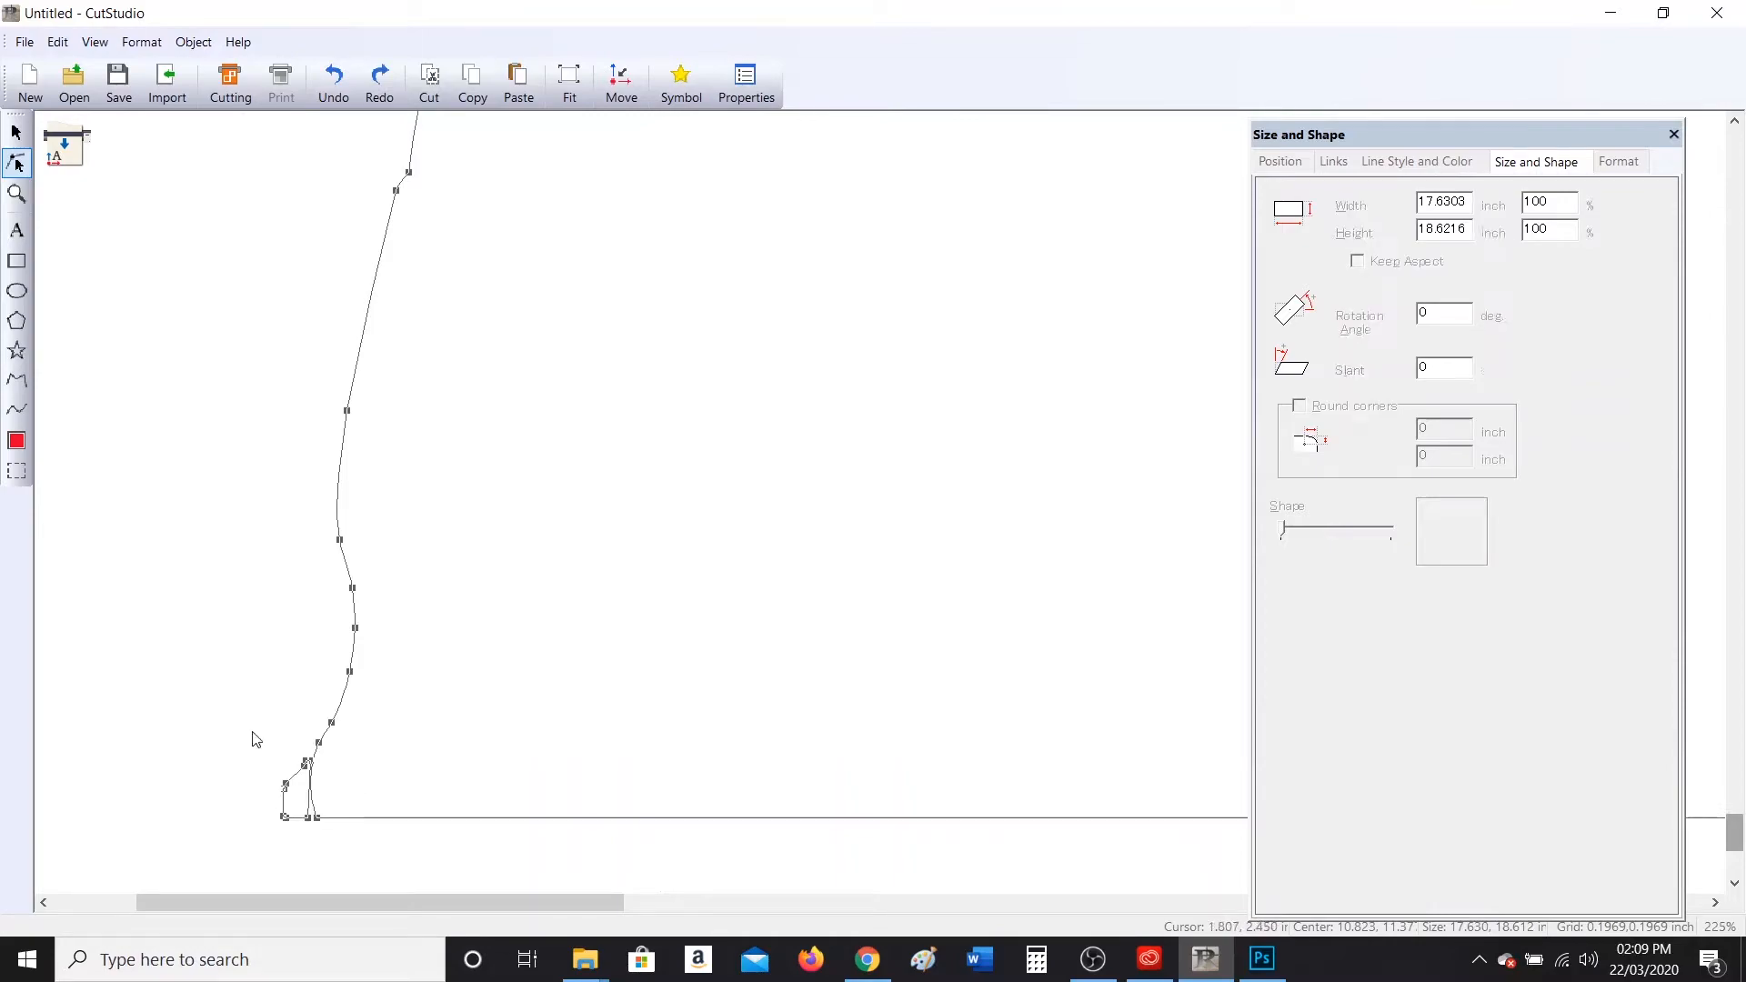
pyautogui.moveTo(233, 728); pyautogui.dragTo(474, 878)
pyautogui.press('Delete')
pyautogui.hotkey('ctrl', 'z')
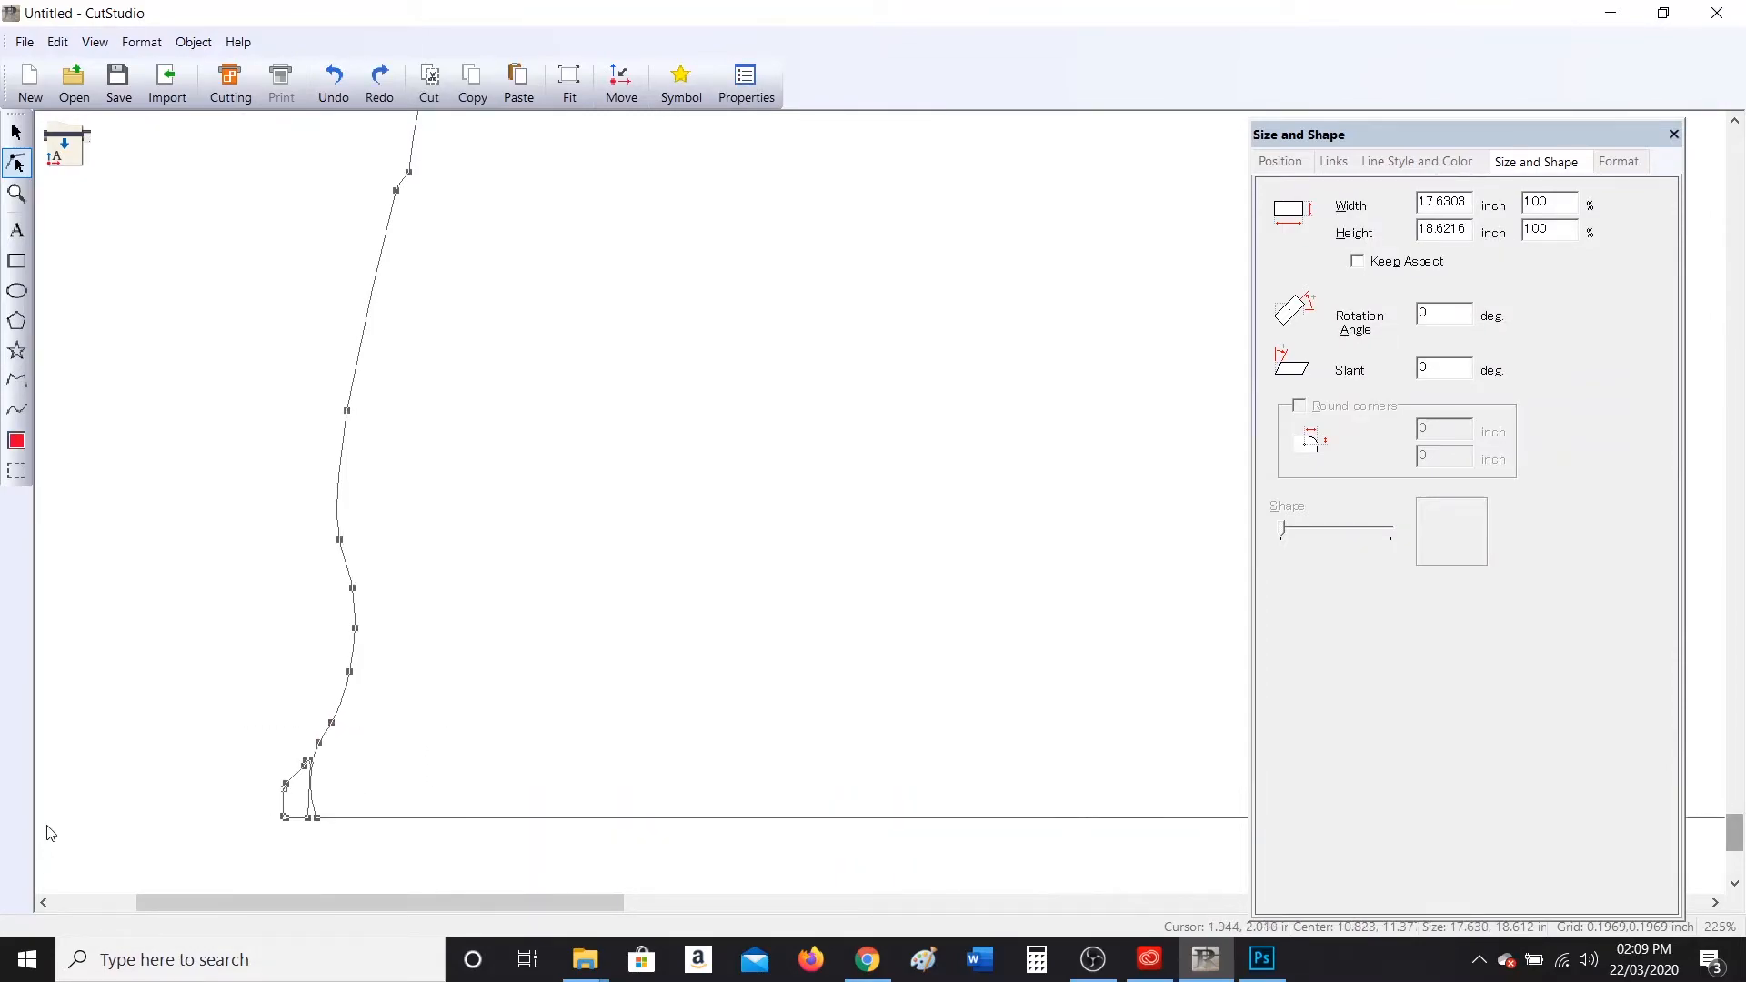
# Delete only the small separate loop at the outline's lower-left corner.
pyautogui.rightClick(284, 784)
pyautogui.click(364, 743)
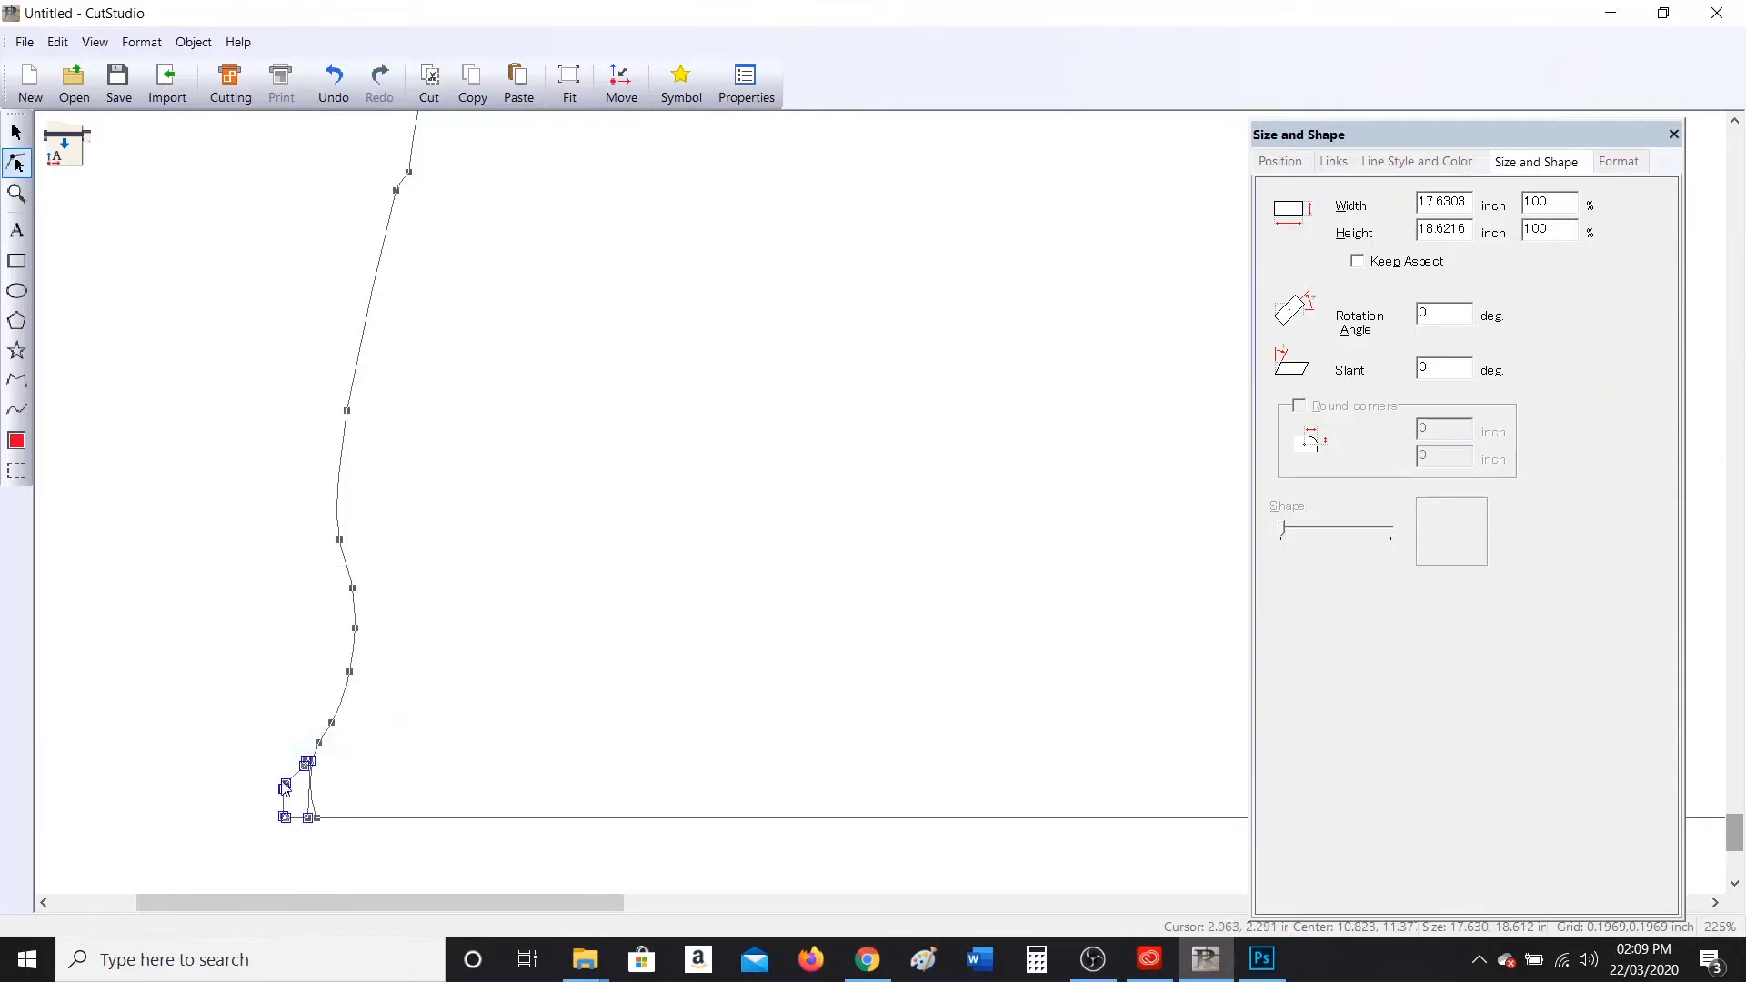
pyautogui.press('Delete')
# Delete the two small stray contours on the right side of the jacket from the outline.
pyautogui.scroll(-7, 189, 743)
pyautogui.scroll(-1, 971, 557)
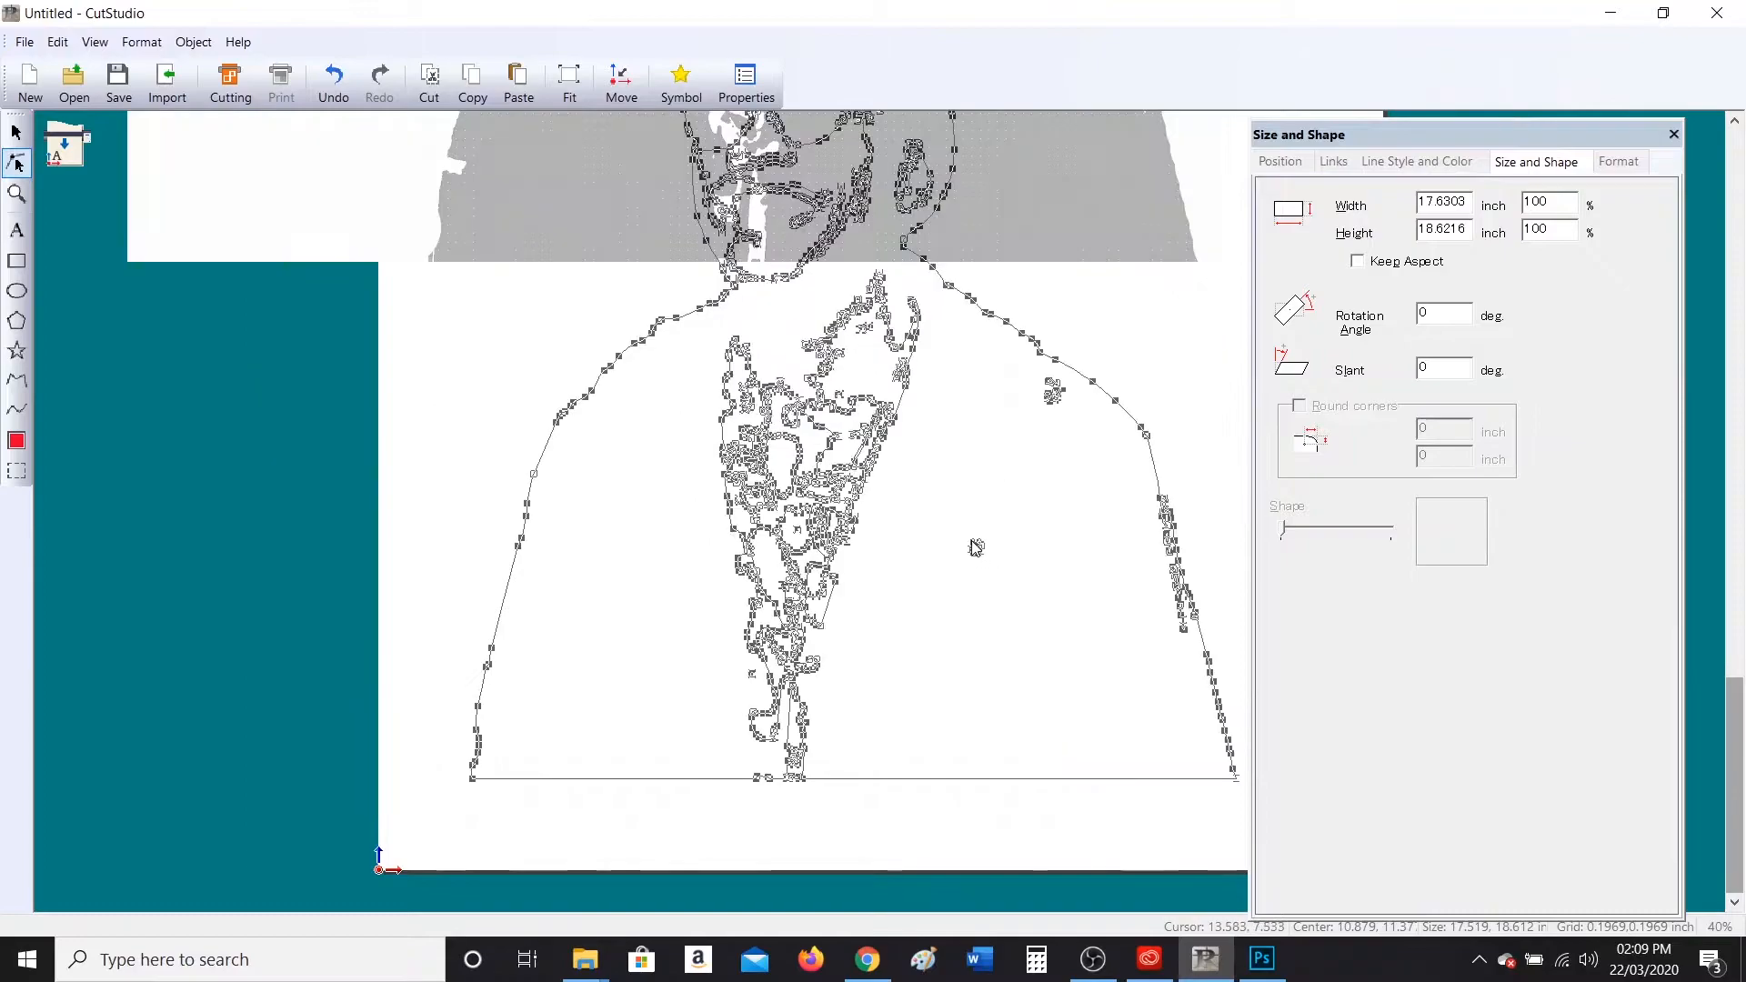
pyautogui.click(972, 548)
pyautogui.press('Delete')
pyautogui.click(1053, 391)
pyautogui.press('Delete')
# Move the threshold image down underneath the cleaned outline so the two portraits overlap.
pyautogui.scroll(-2, 1098, 474)
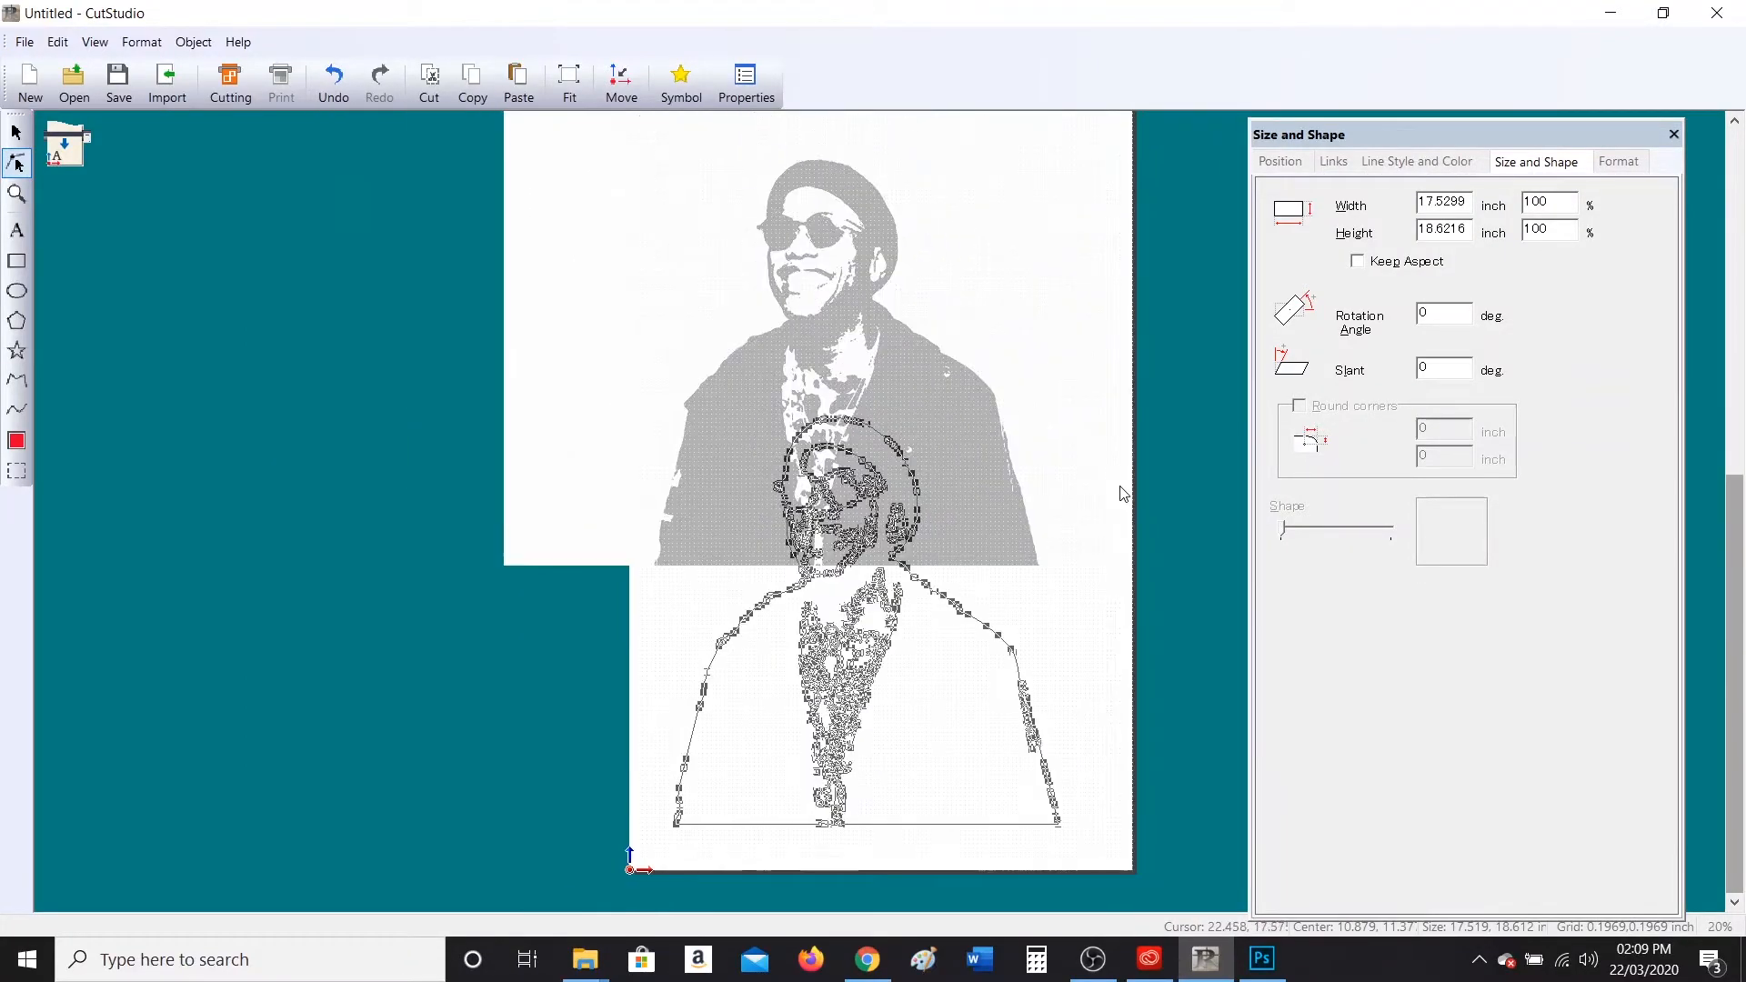
pyautogui.click(947, 434)
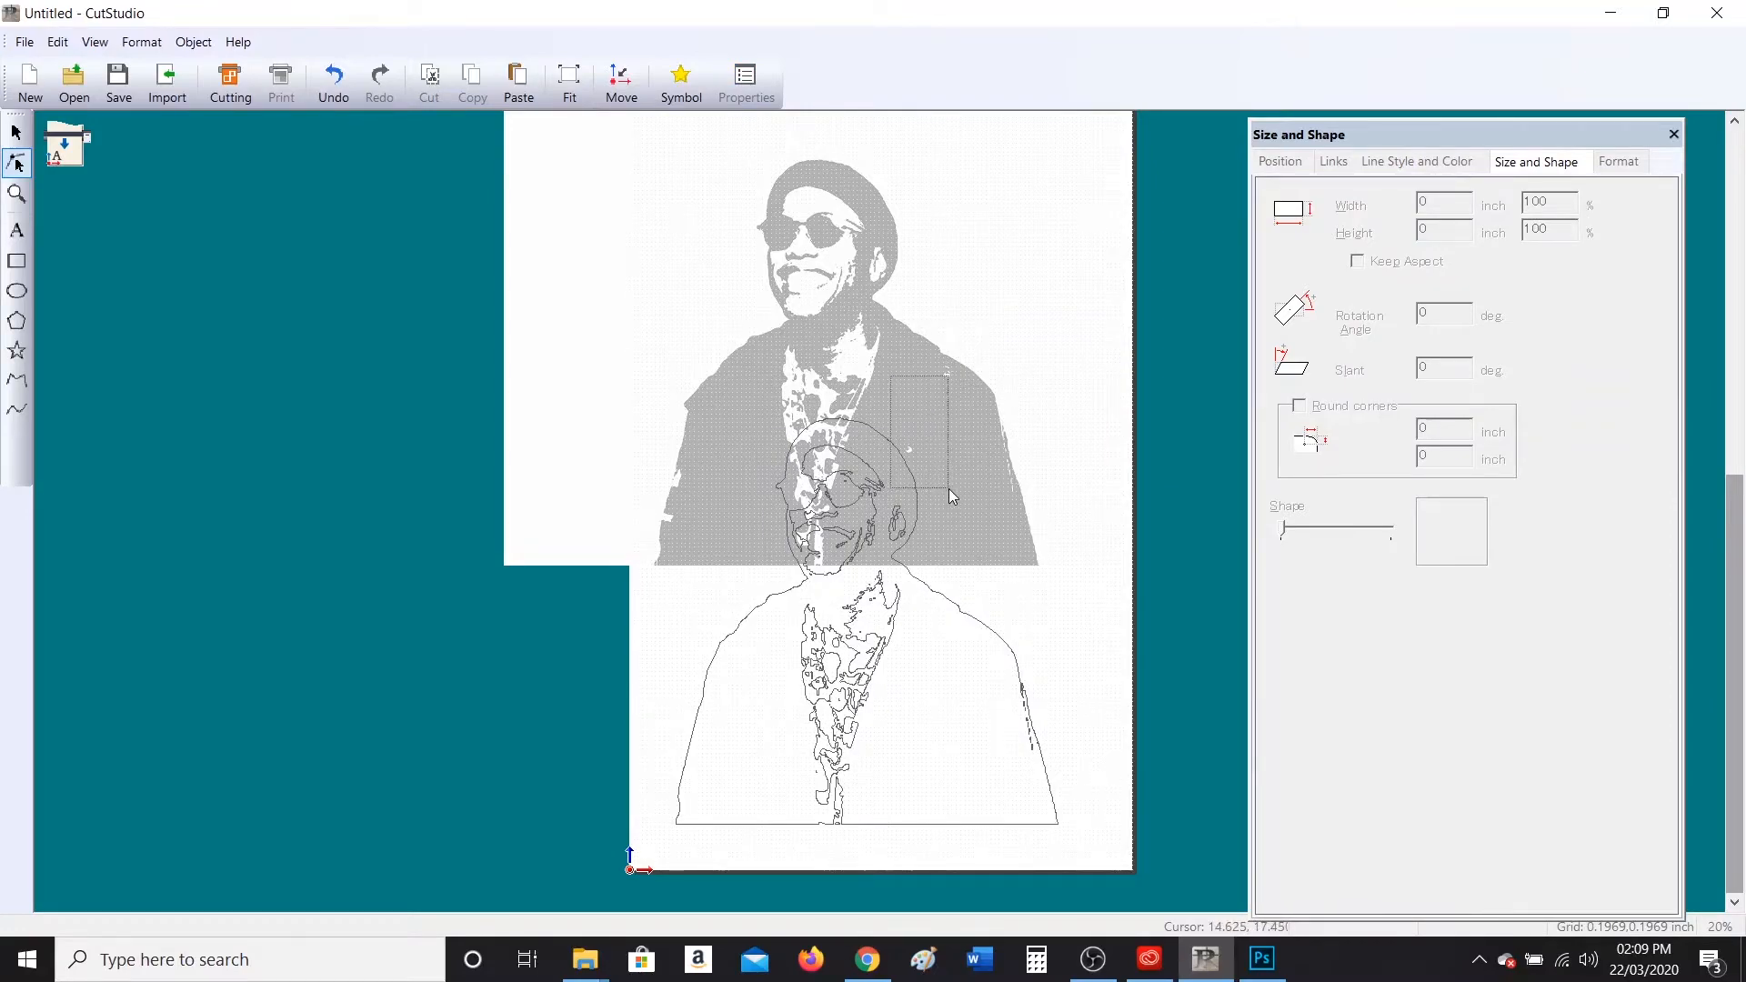
pyautogui.moveTo(948, 489); pyautogui.dragTo(948, 488)
pyautogui.click(16, 132)
pyautogui.moveTo(963, 374); pyautogui.dragTo(982, 637)
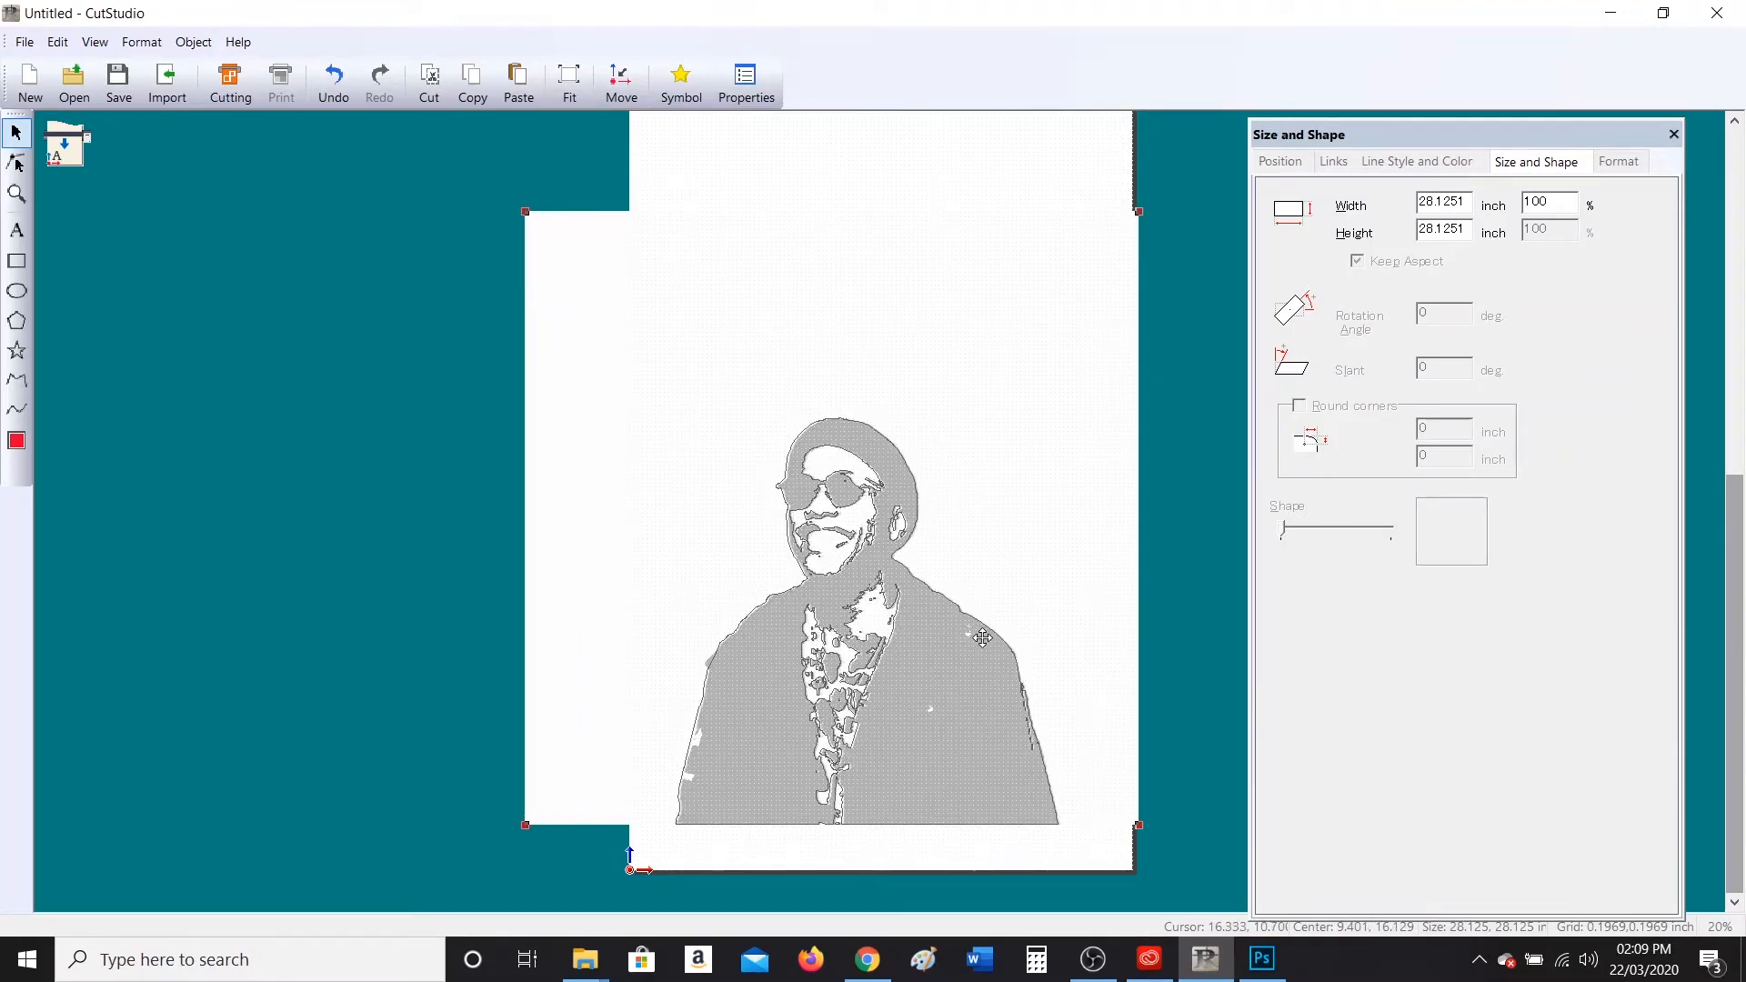
# Shift the outline slightly to match the face in the threshold image.
pyautogui.scroll(2, 869, 578)
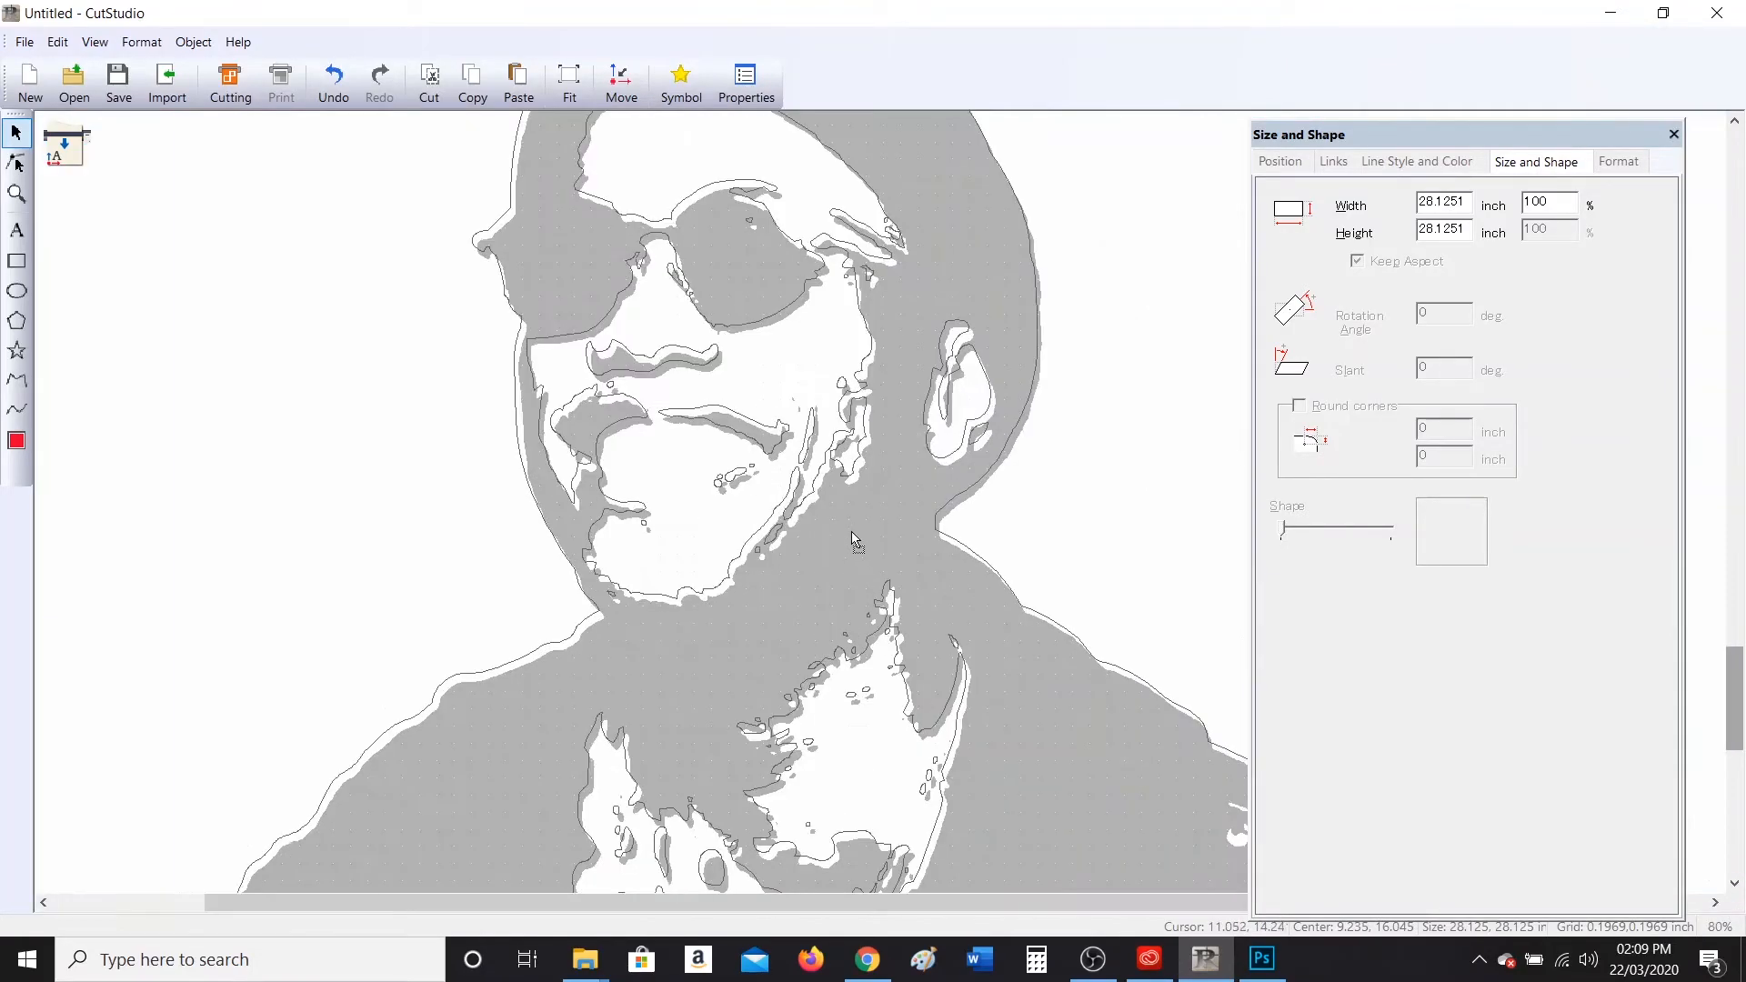
pyautogui.click(877, 524)
pyautogui.moveTo(871, 515); pyautogui.dragTo(885, 530)
# Trace the upper small speck on the cheek with a closed polyline about 0.06 by 0.1 inch.
pyautogui.scroll(2, 836, 421)
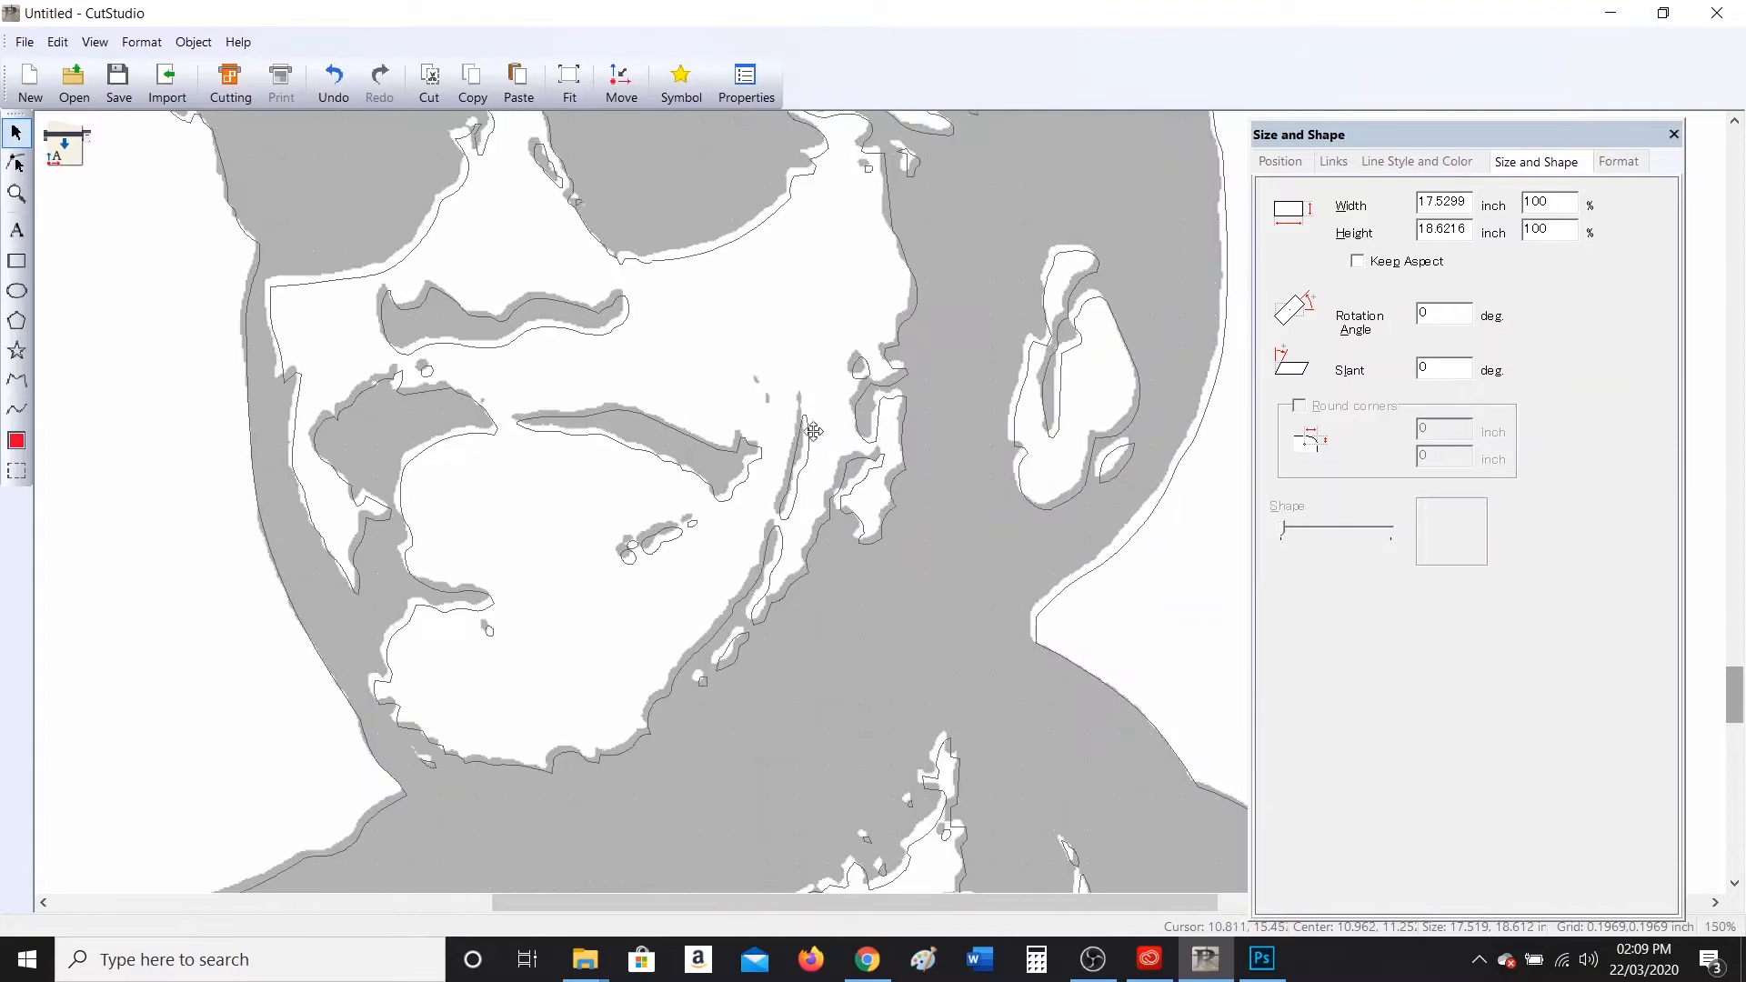
pyautogui.scroll(2, 747, 414)
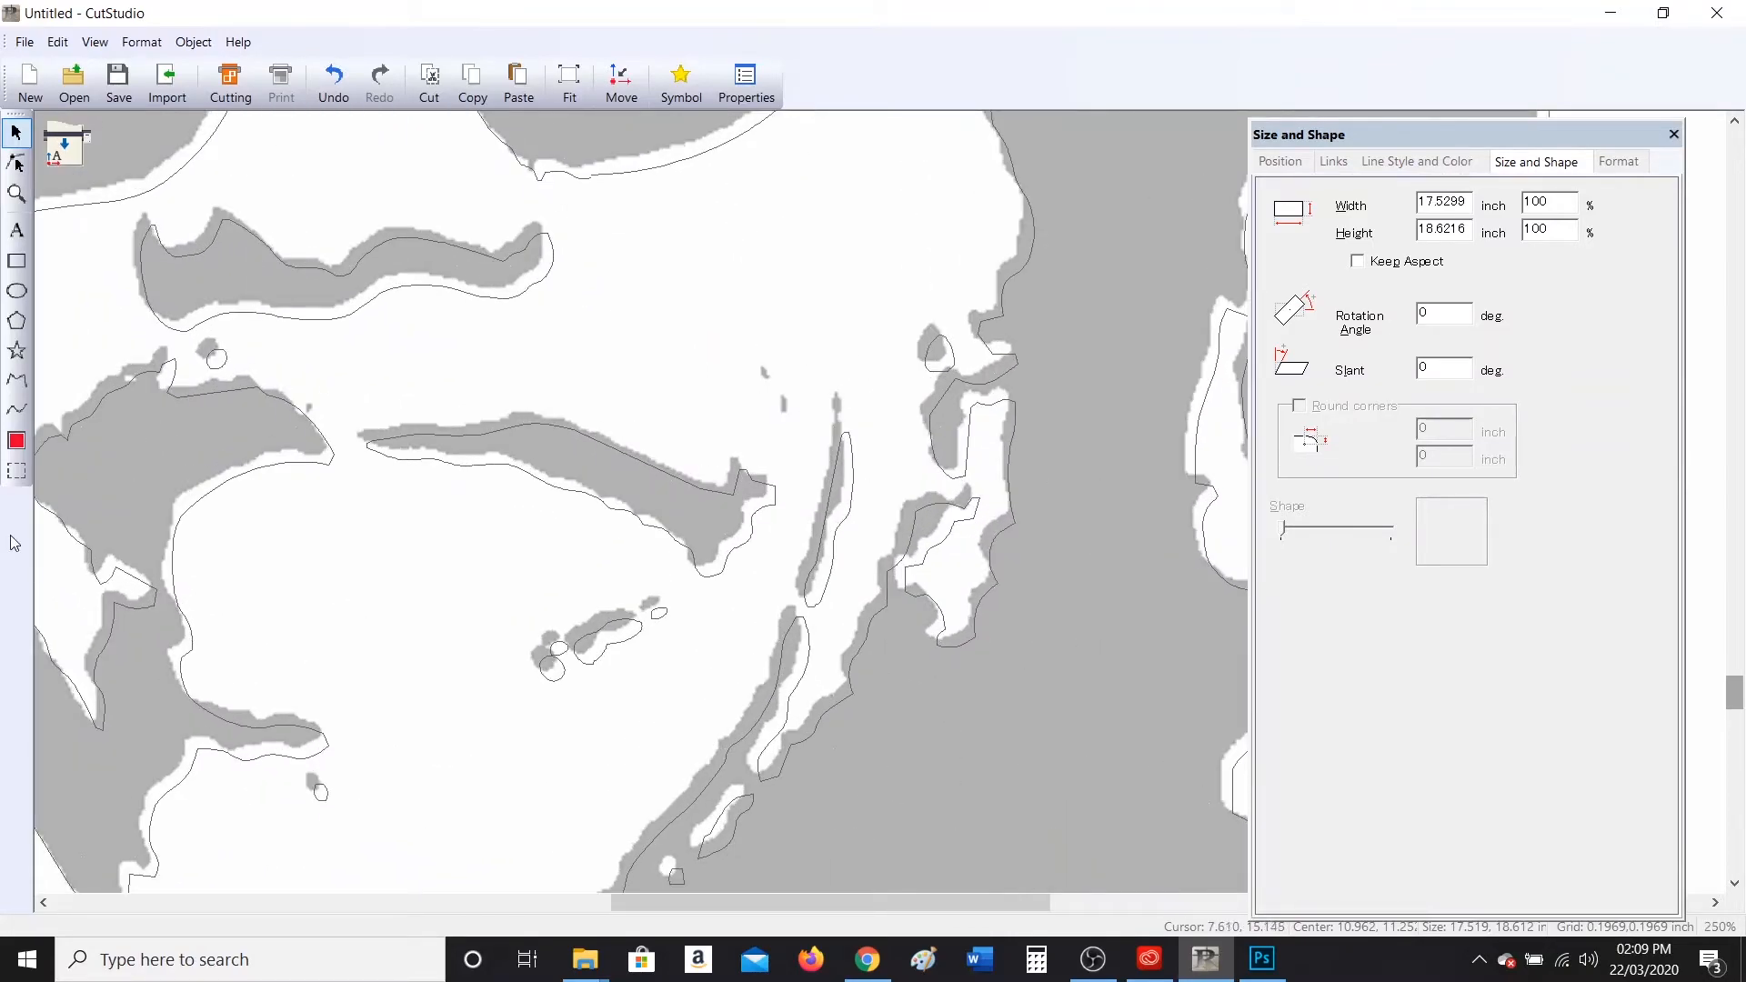
pyautogui.click(16, 380)
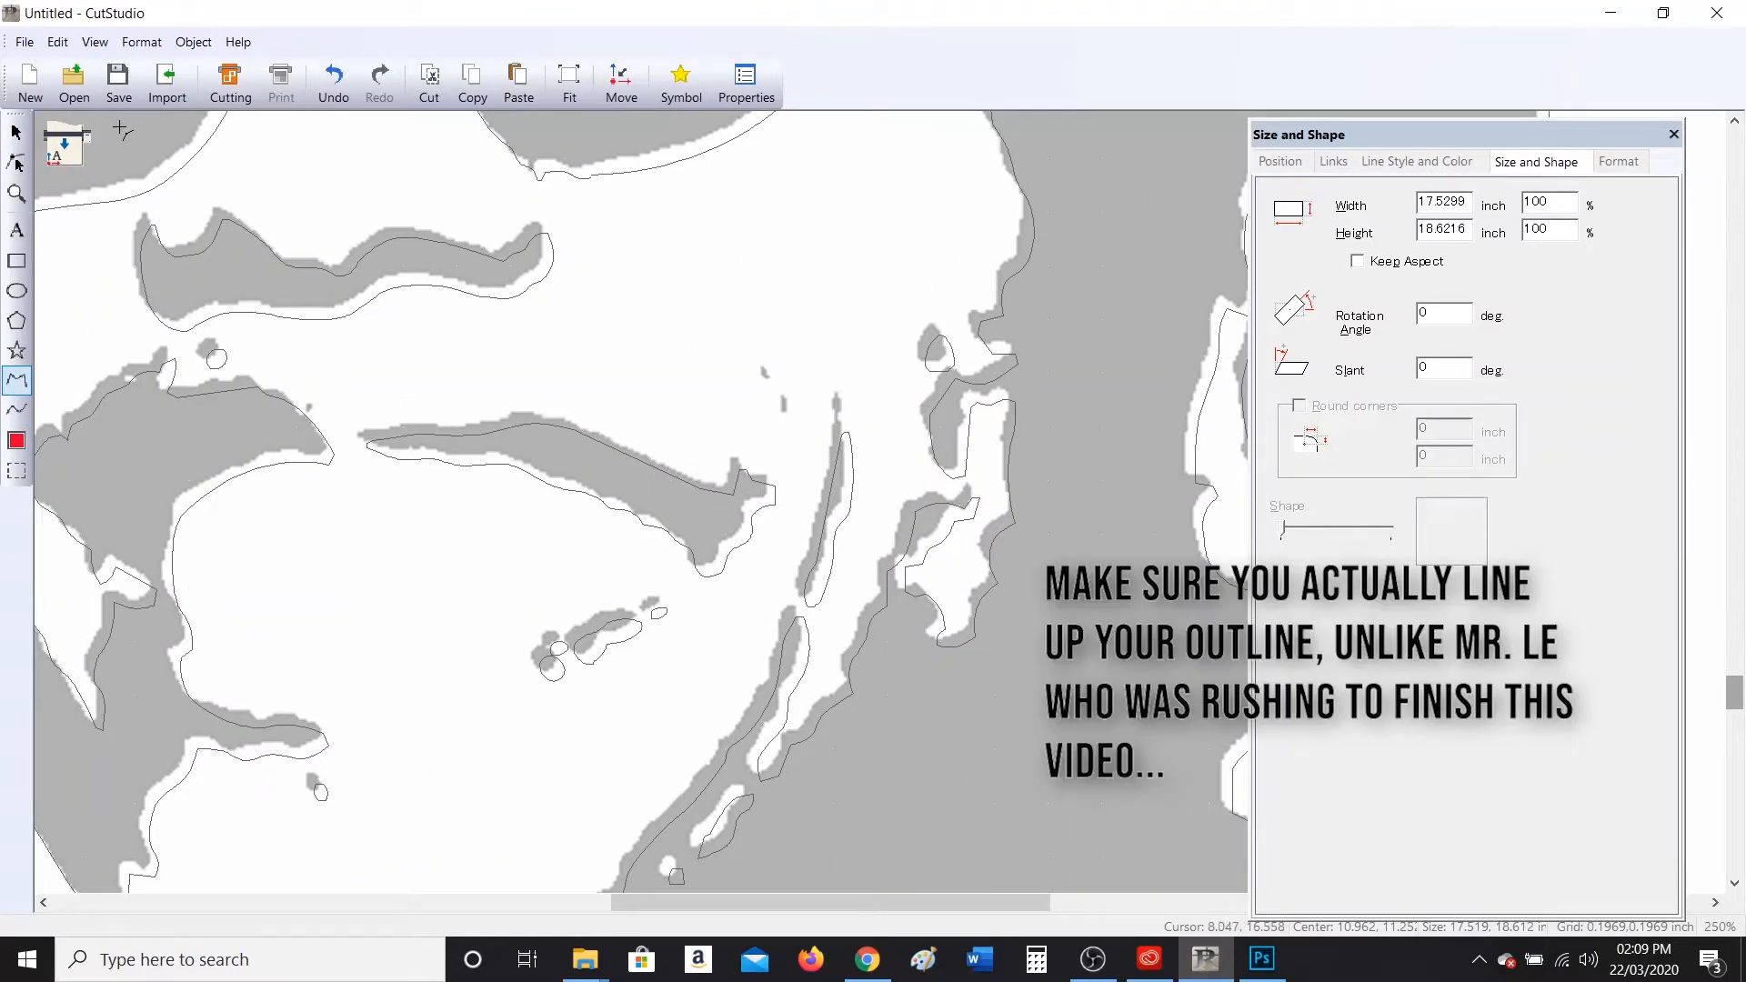
pyautogui.click(760, 370)
pyautogui.click(765, 386)
pyautogui.click(775, 374)
pyautogui.click(771, 361)
pyautogui.click(762, 369)
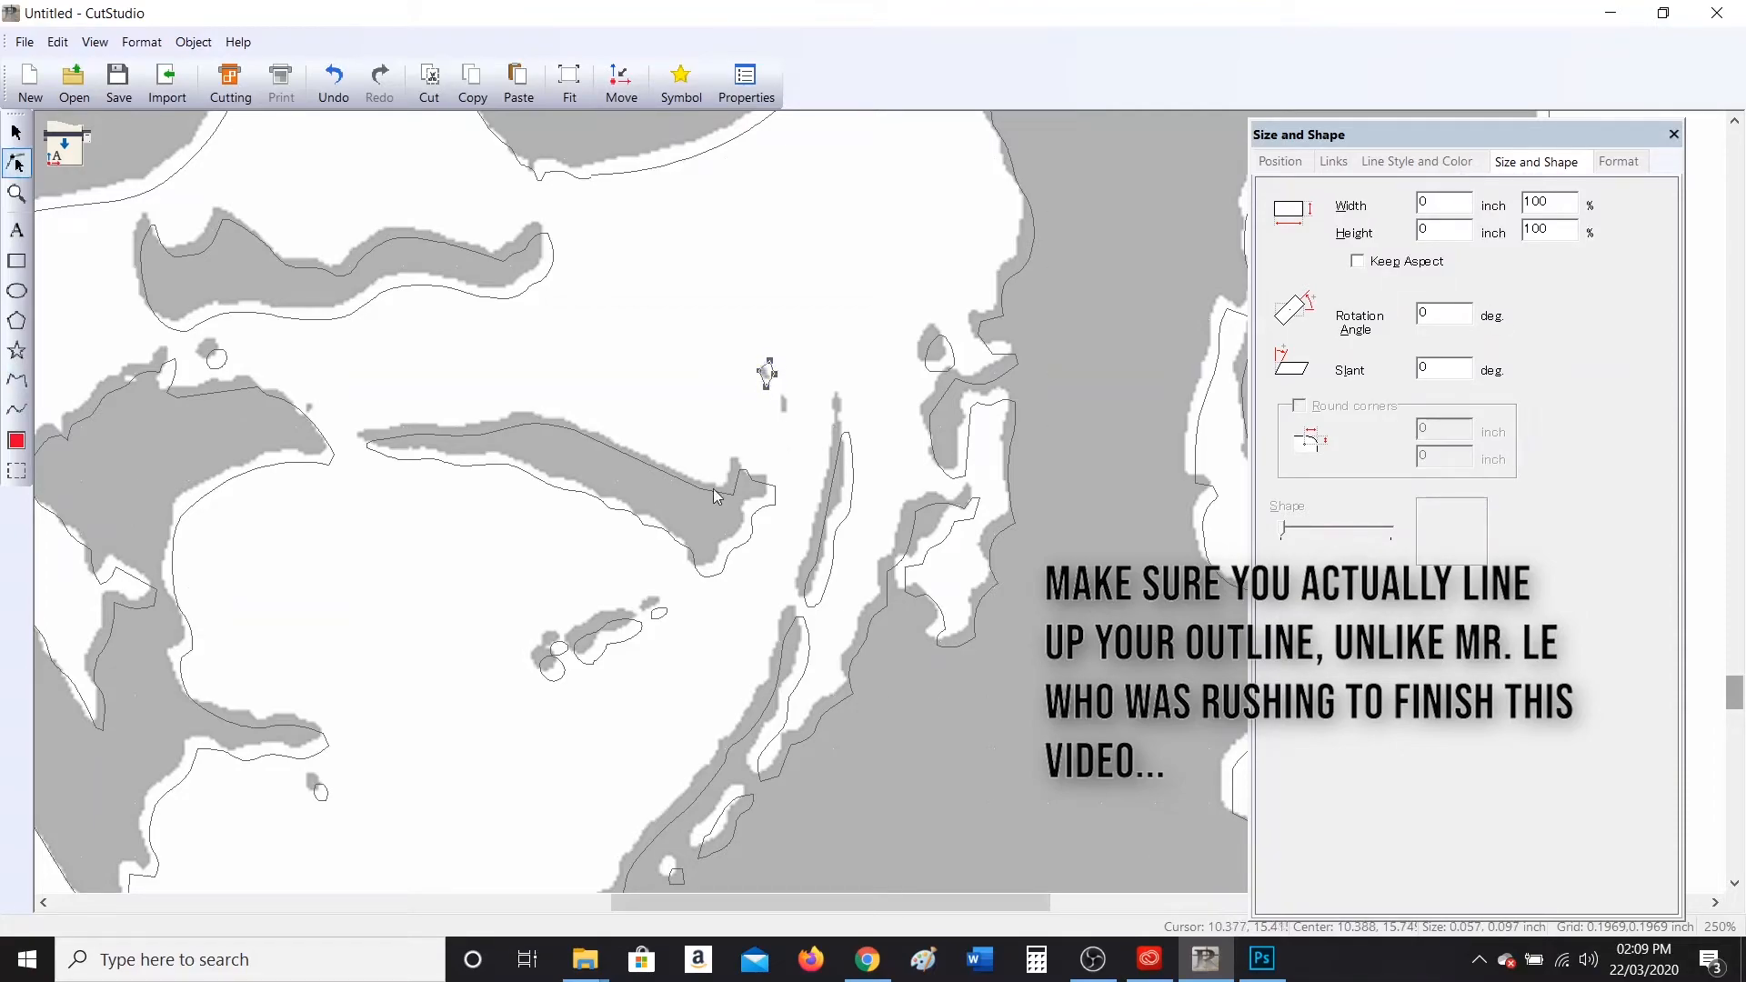
# Trace the lower small speck on the cheek with a polyline about 0.07 by 0.05 inch.
pyautogui.click(16, 380)
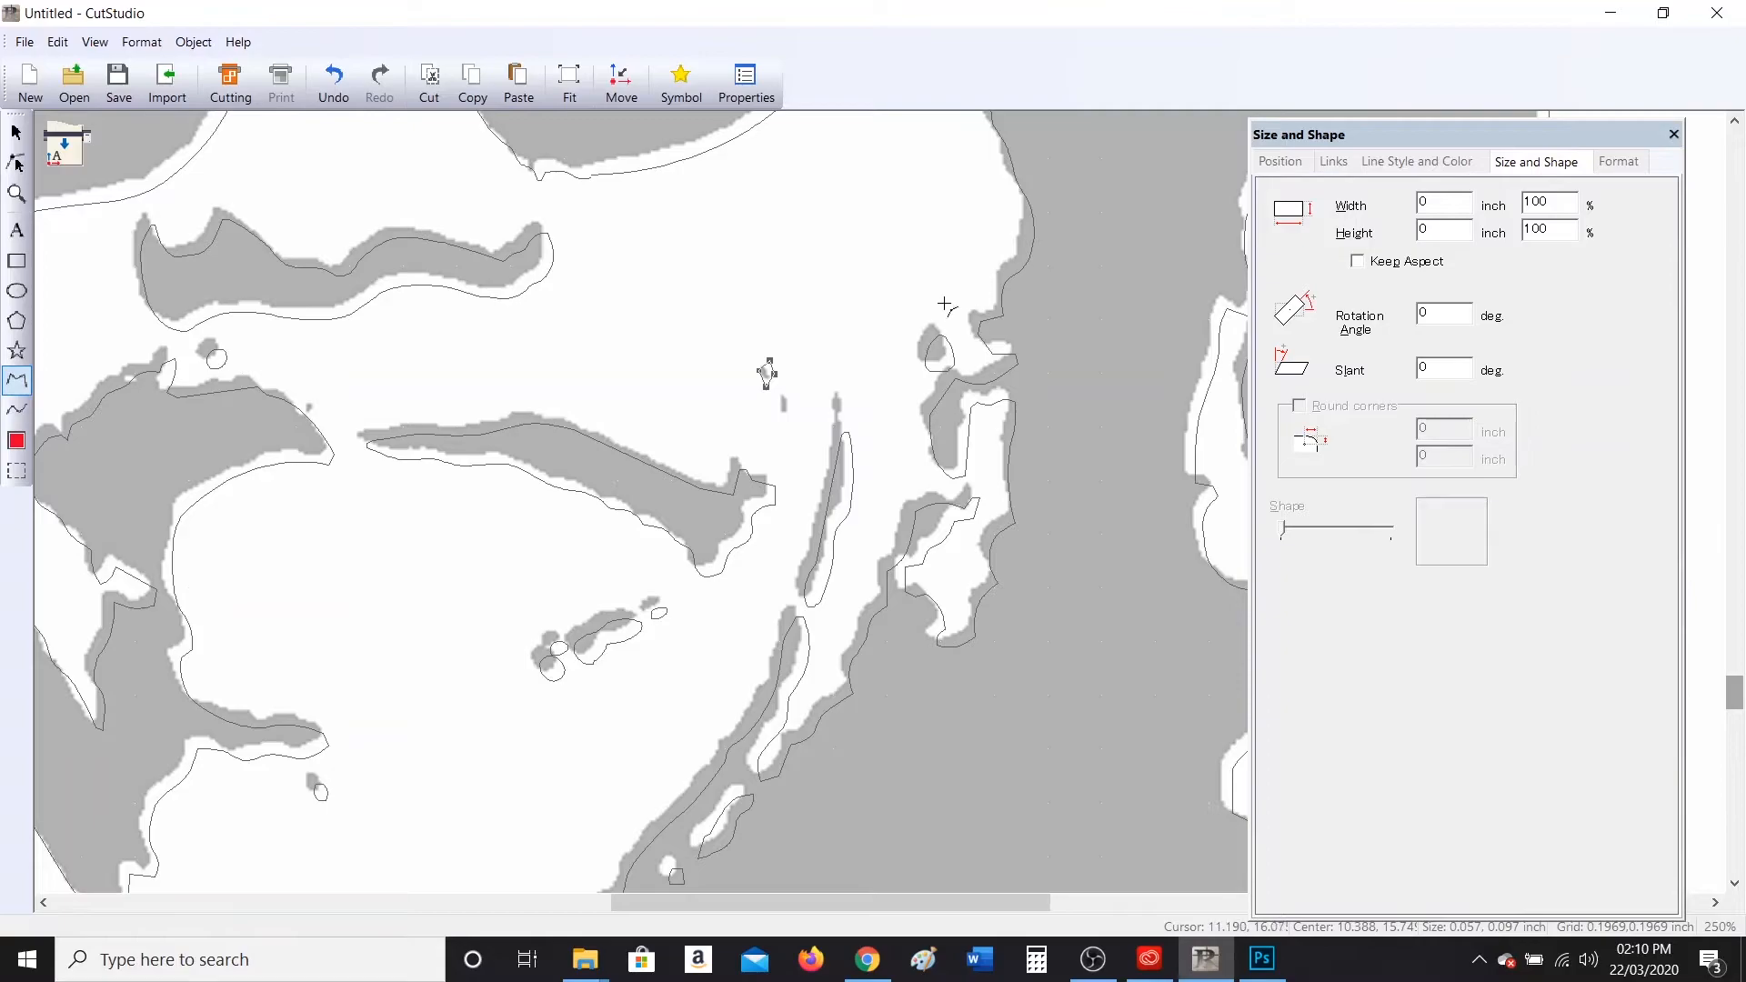
pyautogui.click(780, 410)
pyautogui.click(780, 413)
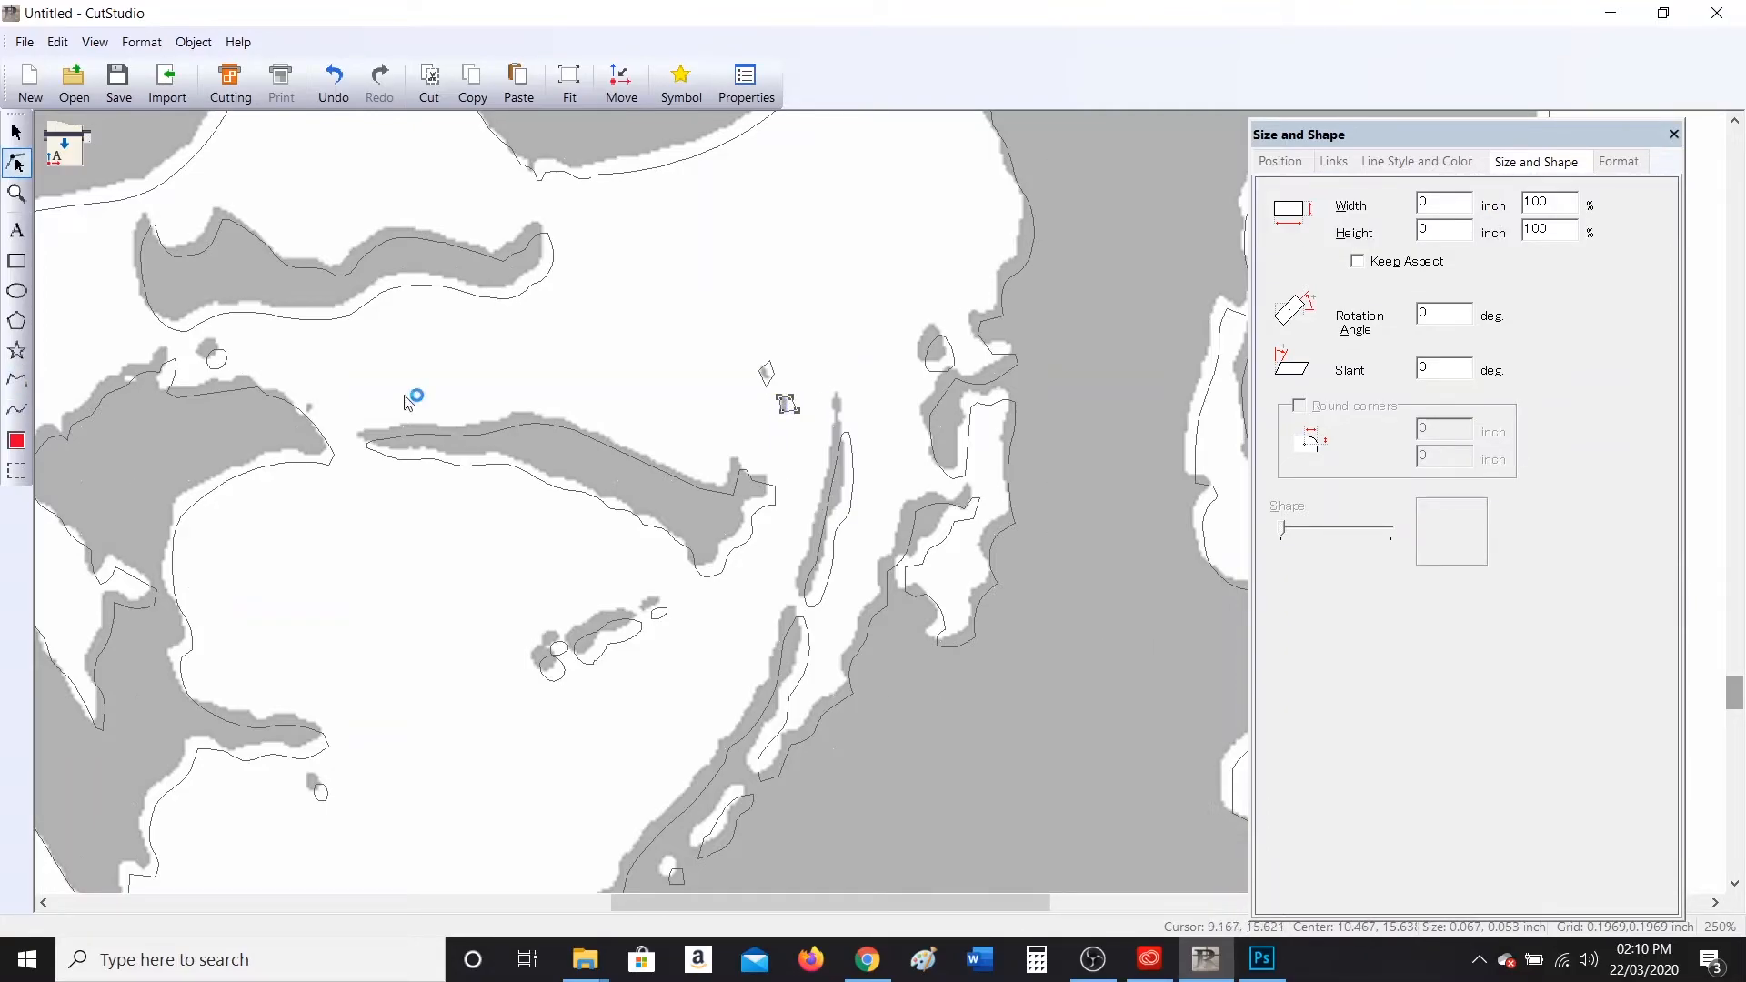
# Group the two traced cheek specks with the portrait outline and shift the group slightly off the threshold image.
pyautogui.click(16, 133)
pyautogui.scroll(-5, 787, 396)
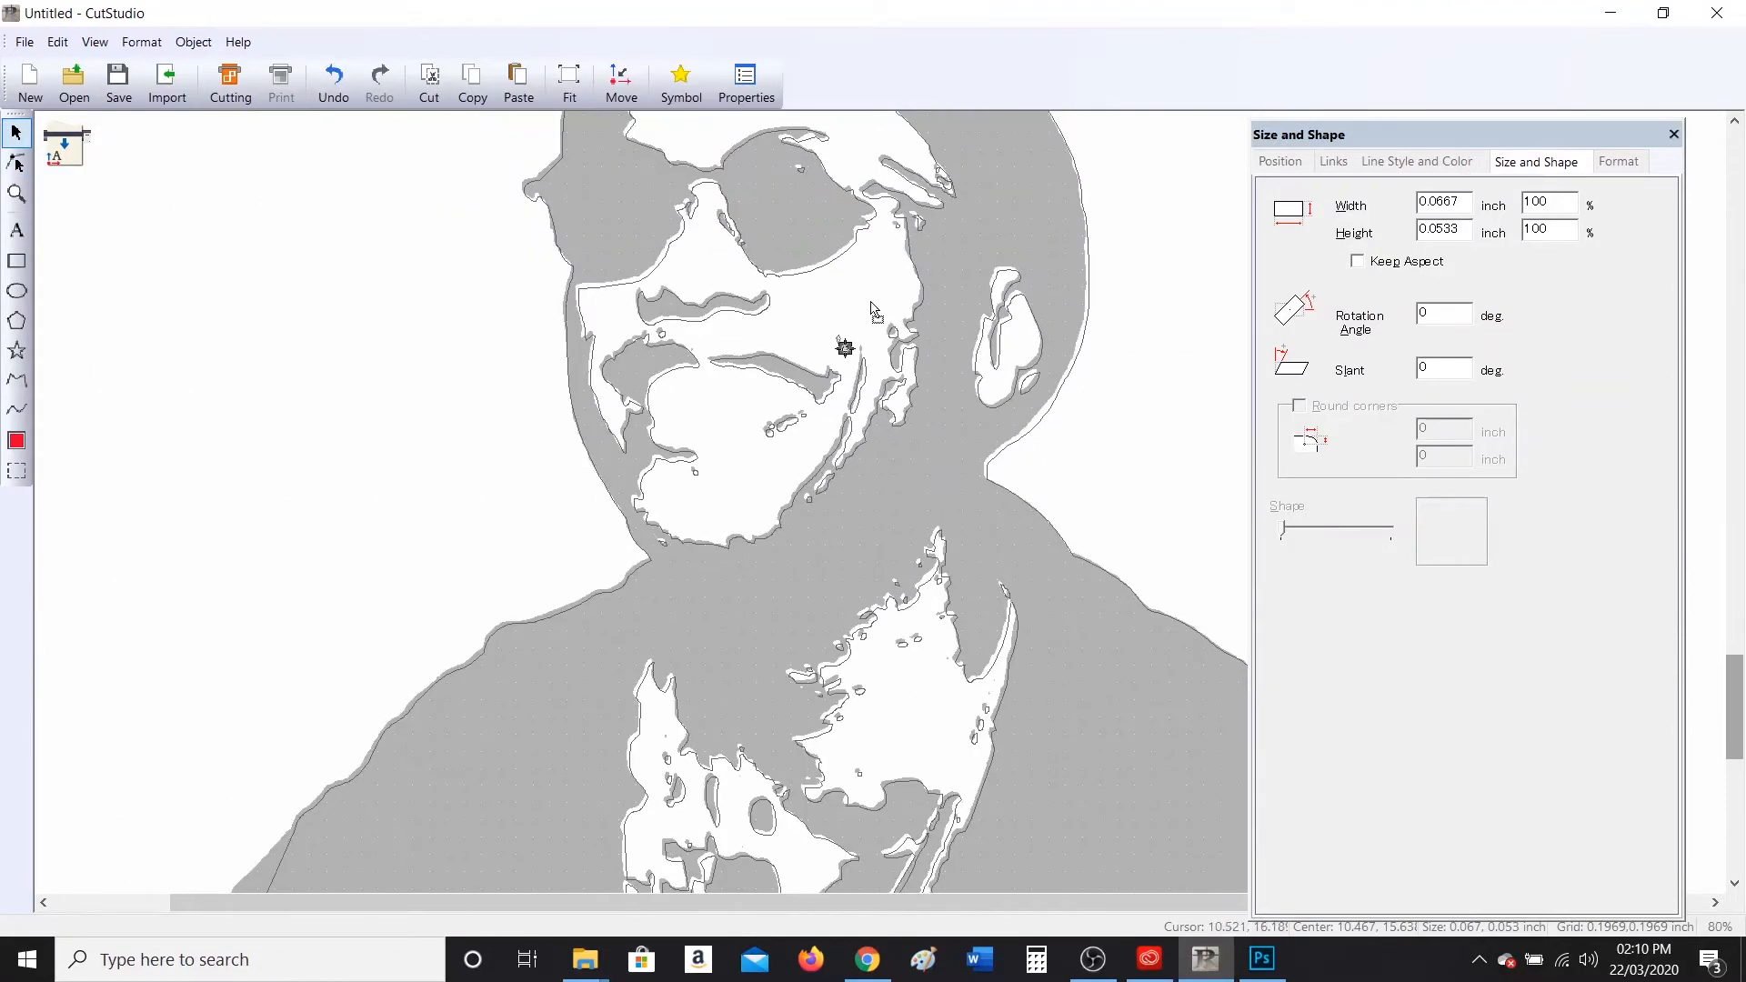
pyautogui.scroll(-1, 913, 355)
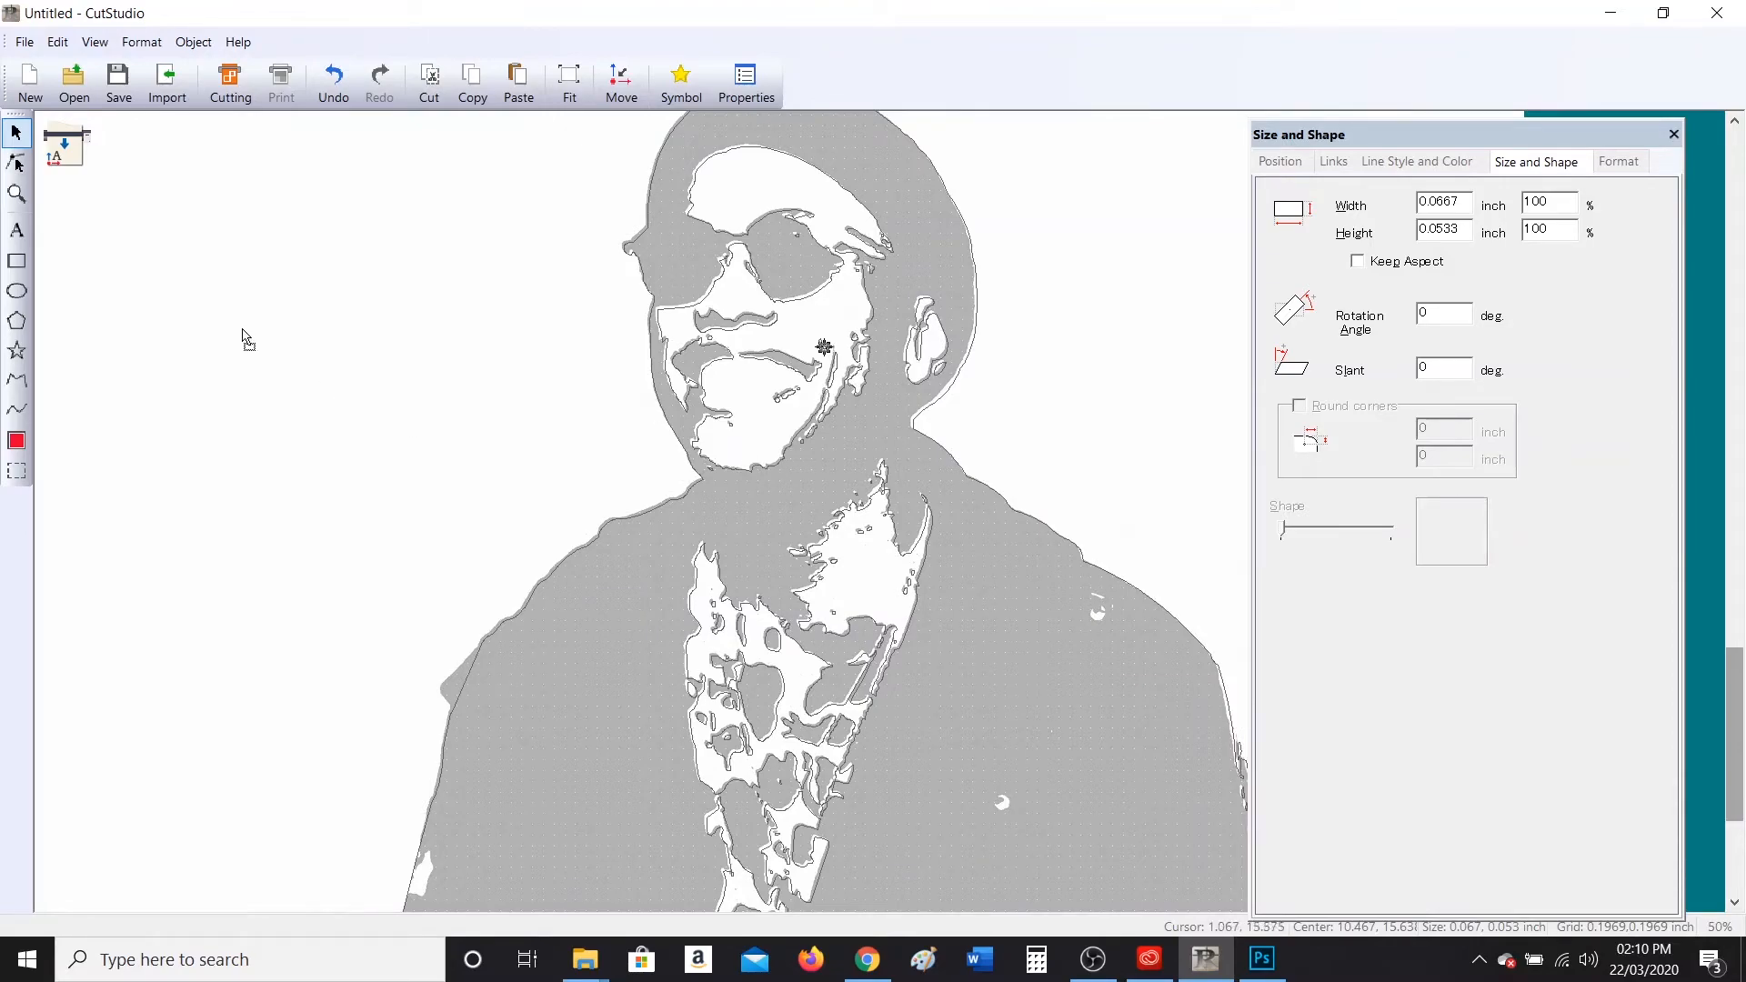
pyautogui.scroll(3, 821, 336)
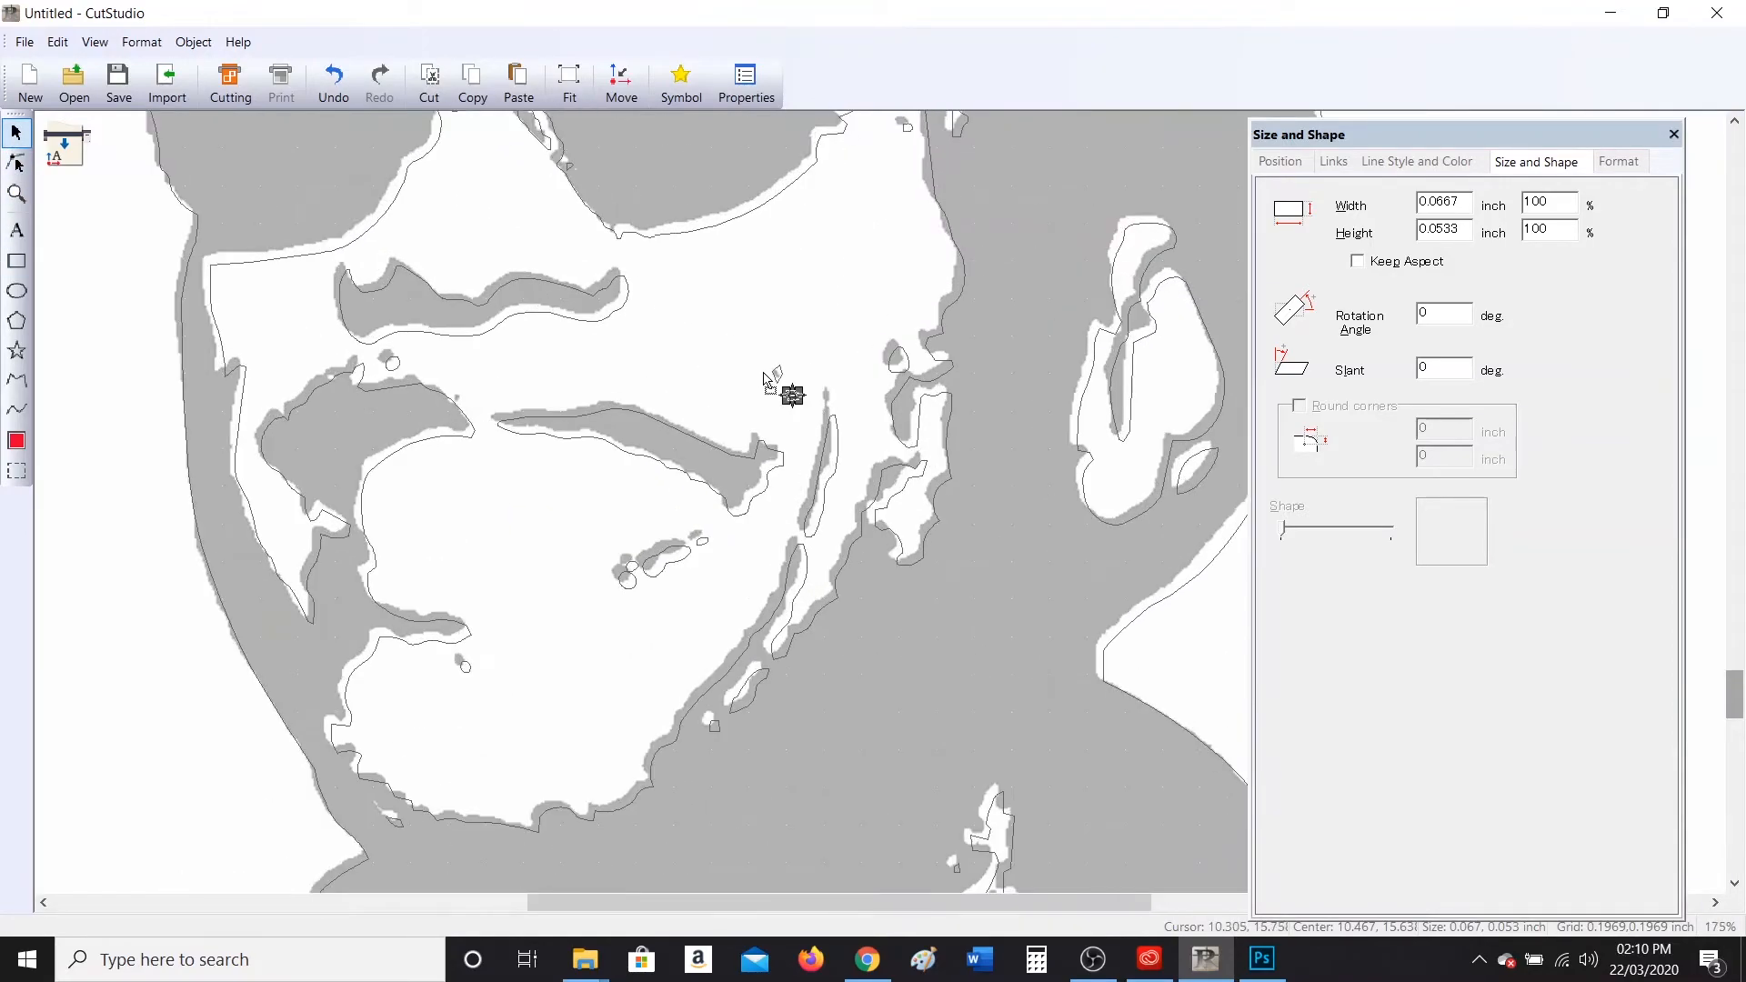
pyautogui.keyDown('shift'); pyautogui.click(772, 373); pyautogui.keyUp('shift')
pyautogui.keyDown('shift'); pyautogui.click(976, 427); pyautogui.keyUp('shift')
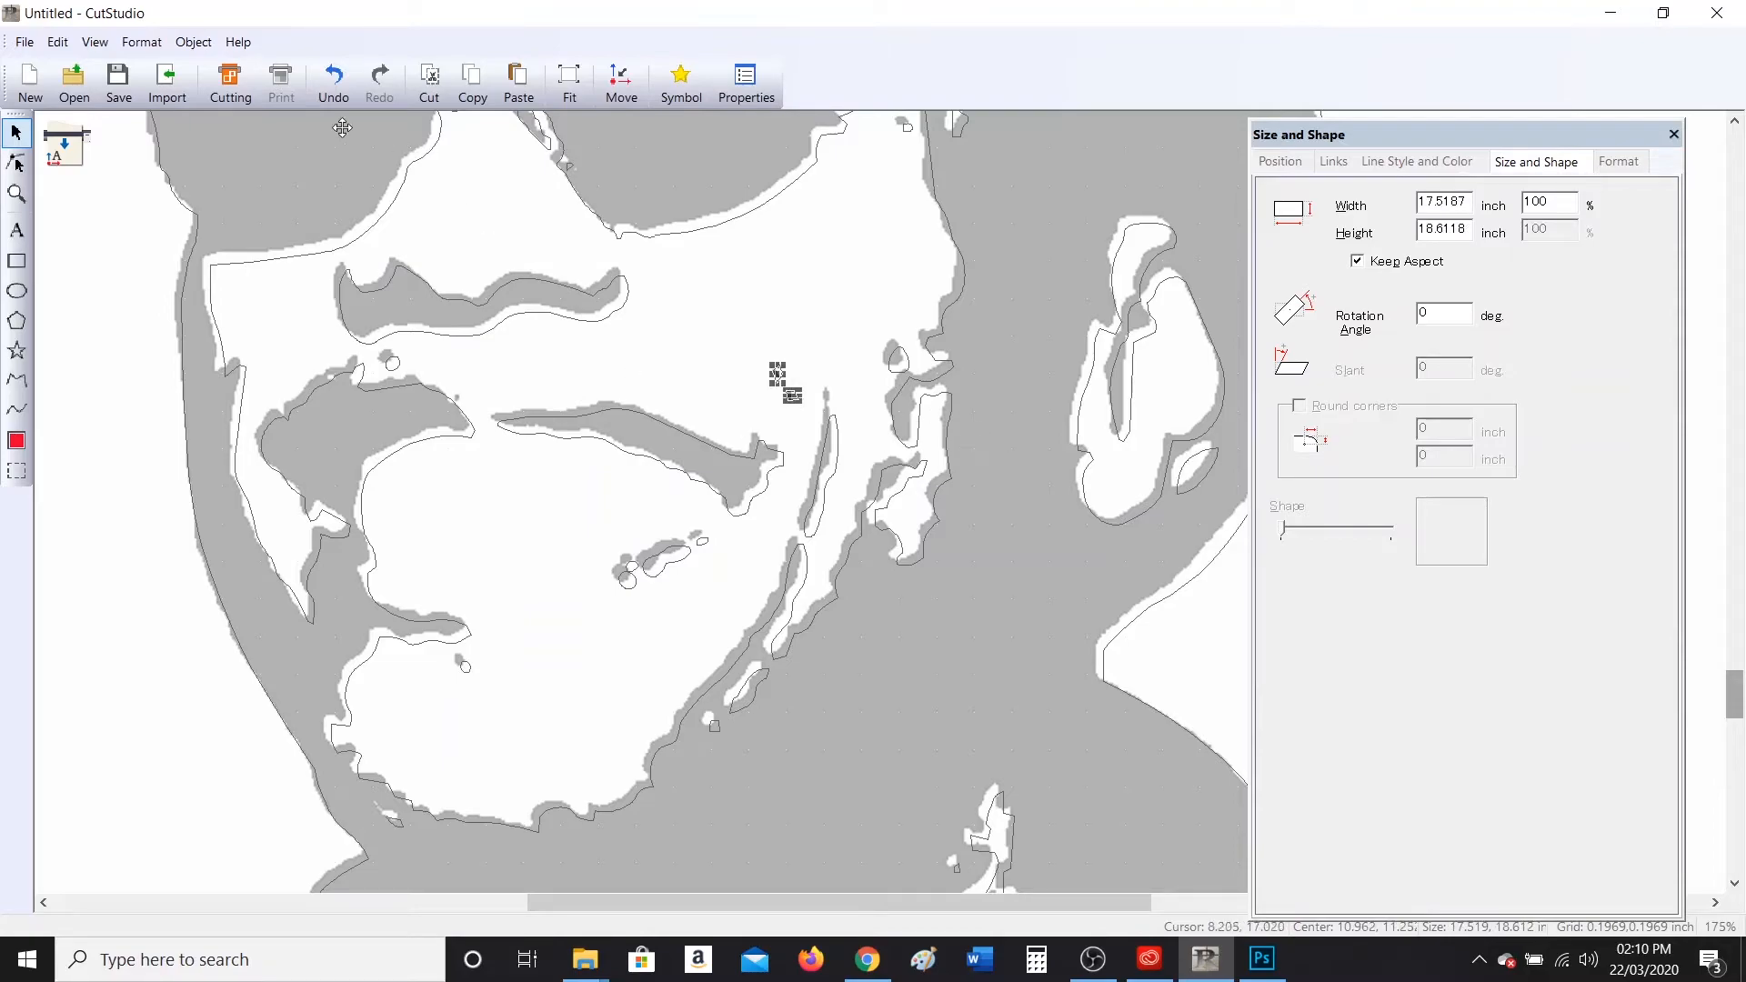
pyautogui.click(192, 41)
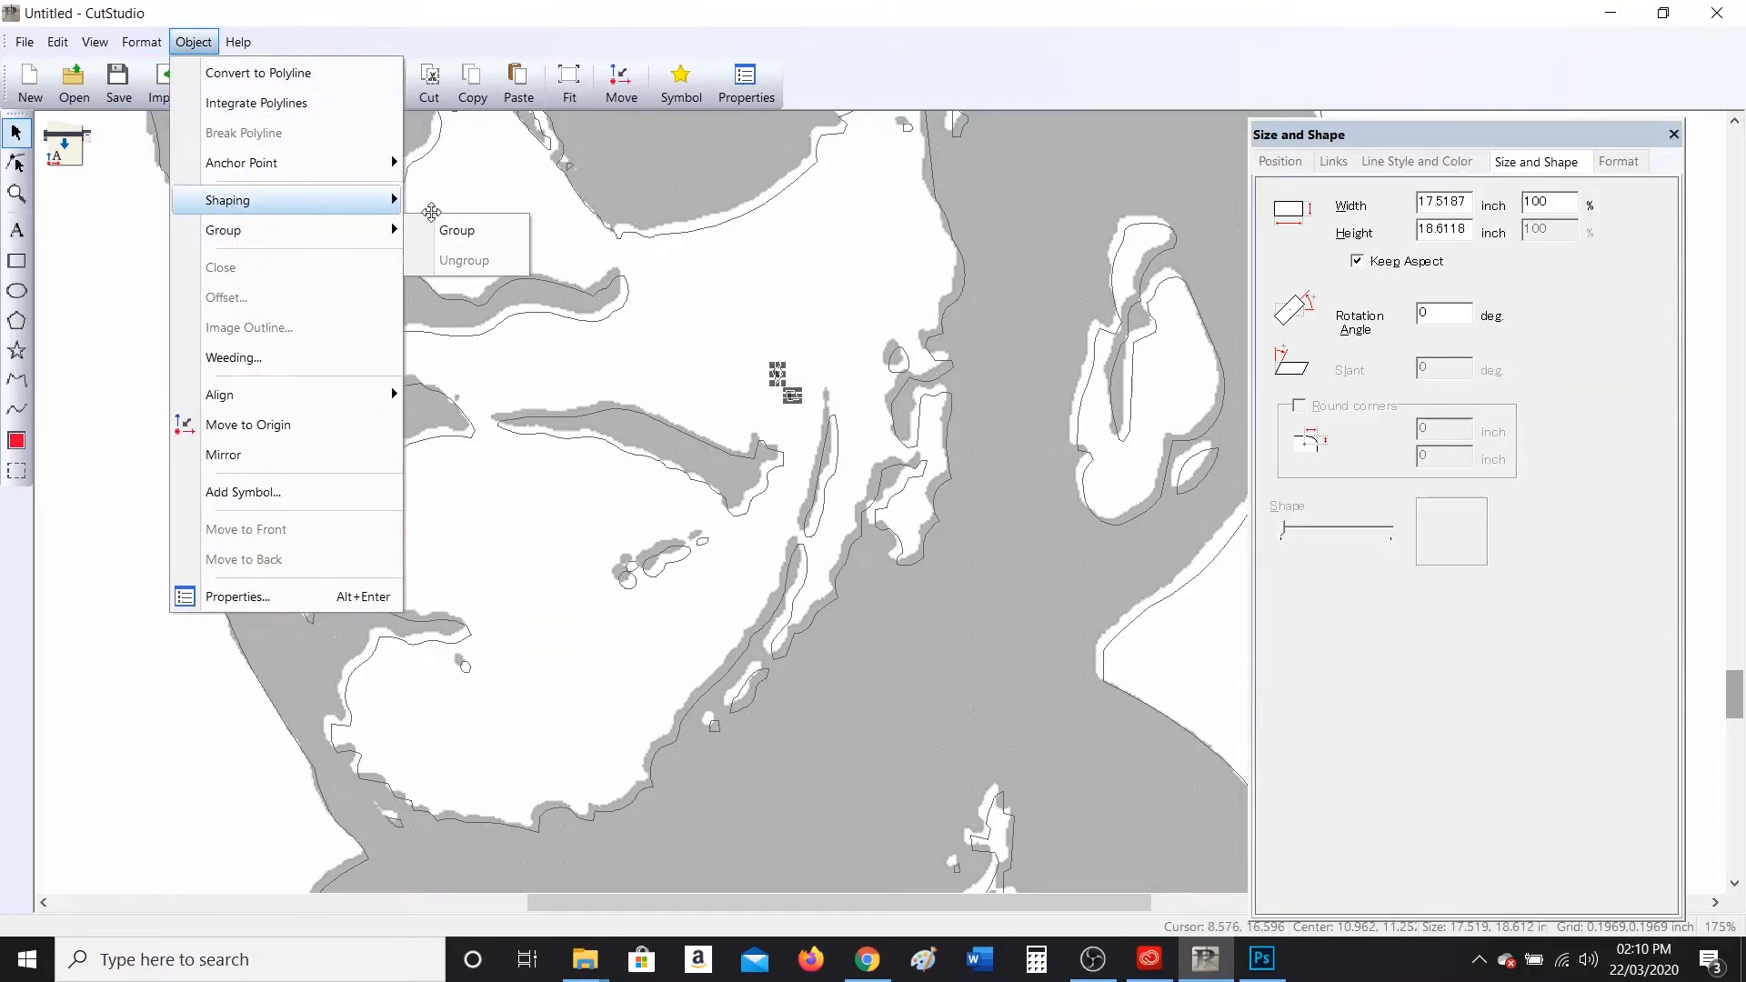
pyautogui.click(452, 228)
pyautogui.moveTo(812, 476); pyautogui.dragTo(756, 421)
pyautogui.moveTo(1070, 279); pyautogui.dragTo(1024, 298)
# Ungroup the portrait outline from the cheek specks and move the outline away on its own.
pyautogui.click(193, 42)
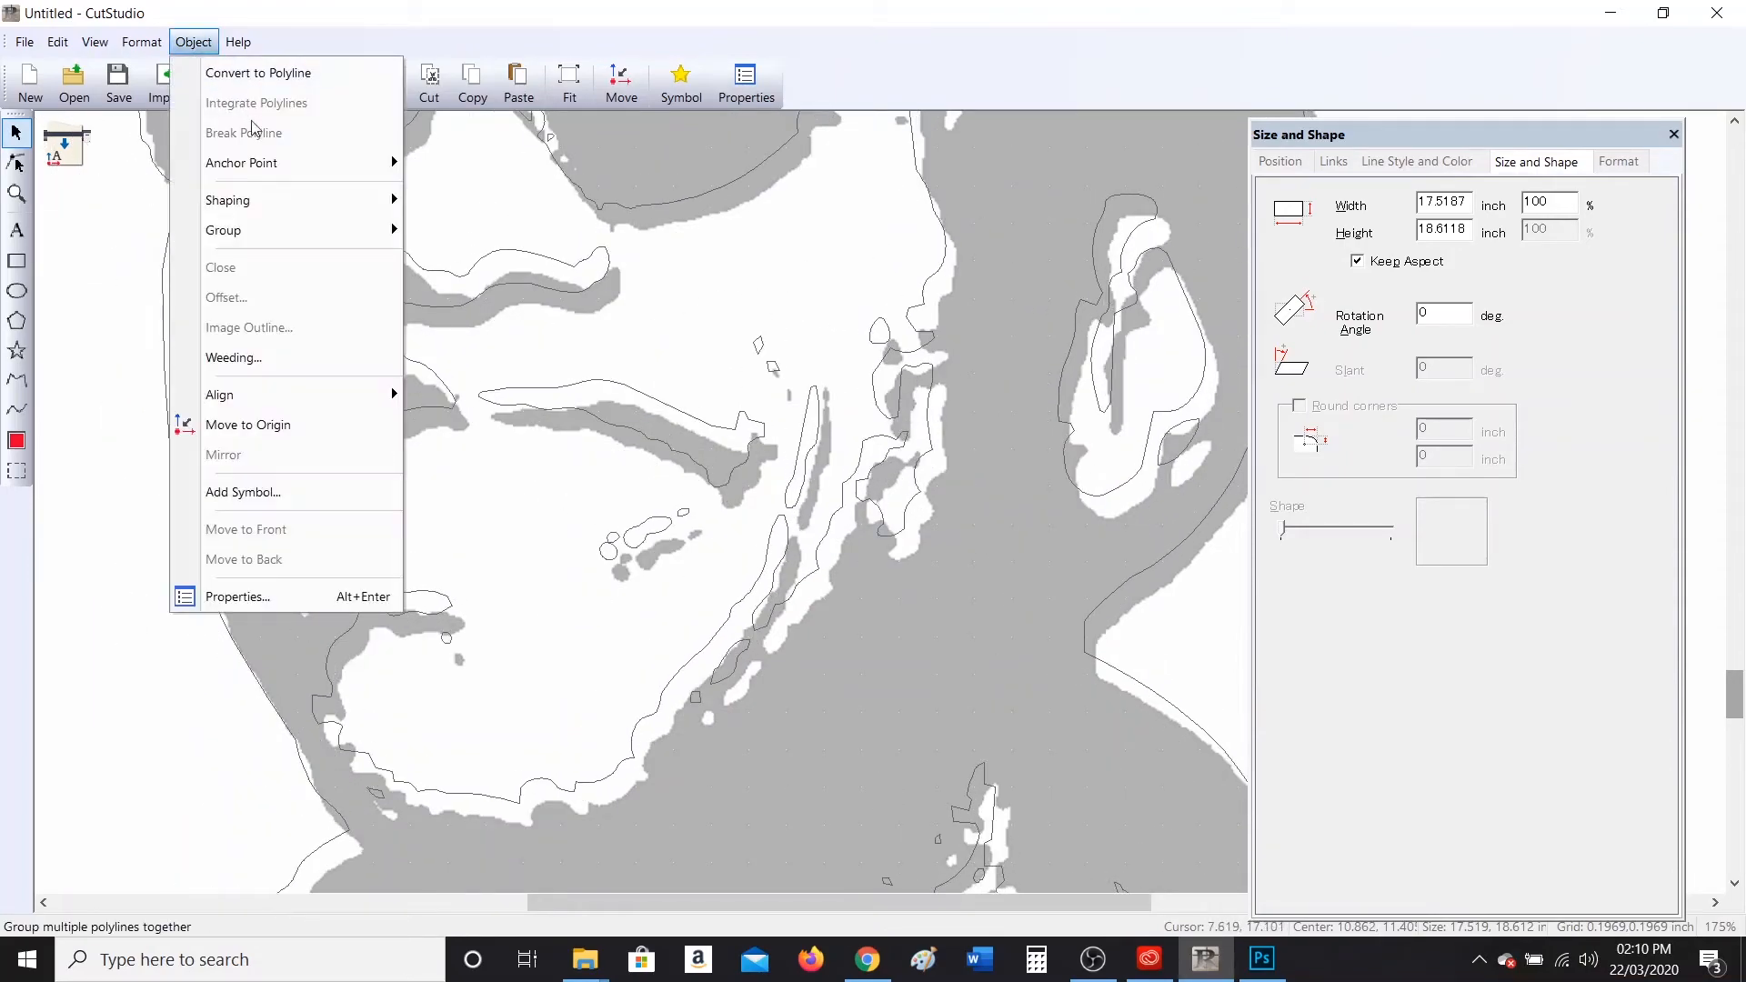
pyautogui.moveTo(328, 225)
pyautogui.click(464, 261)
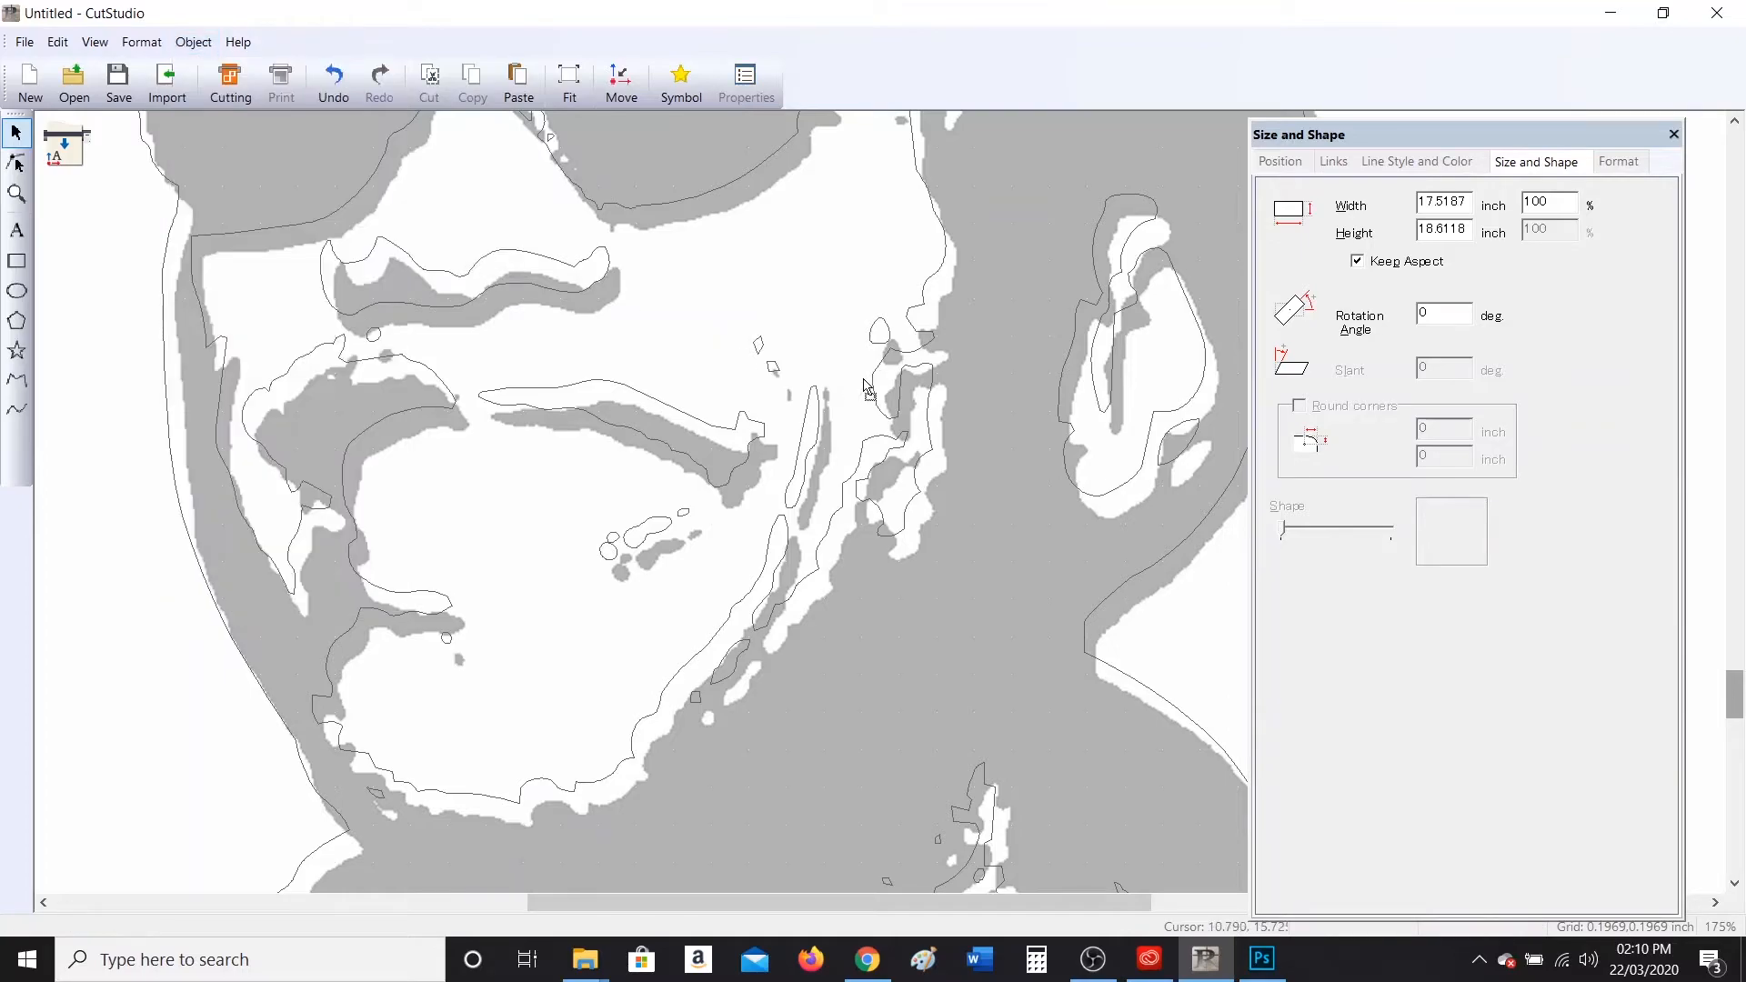
pyautogui.moveTo(993, 390); pyautogui.dragTo(345, 543)
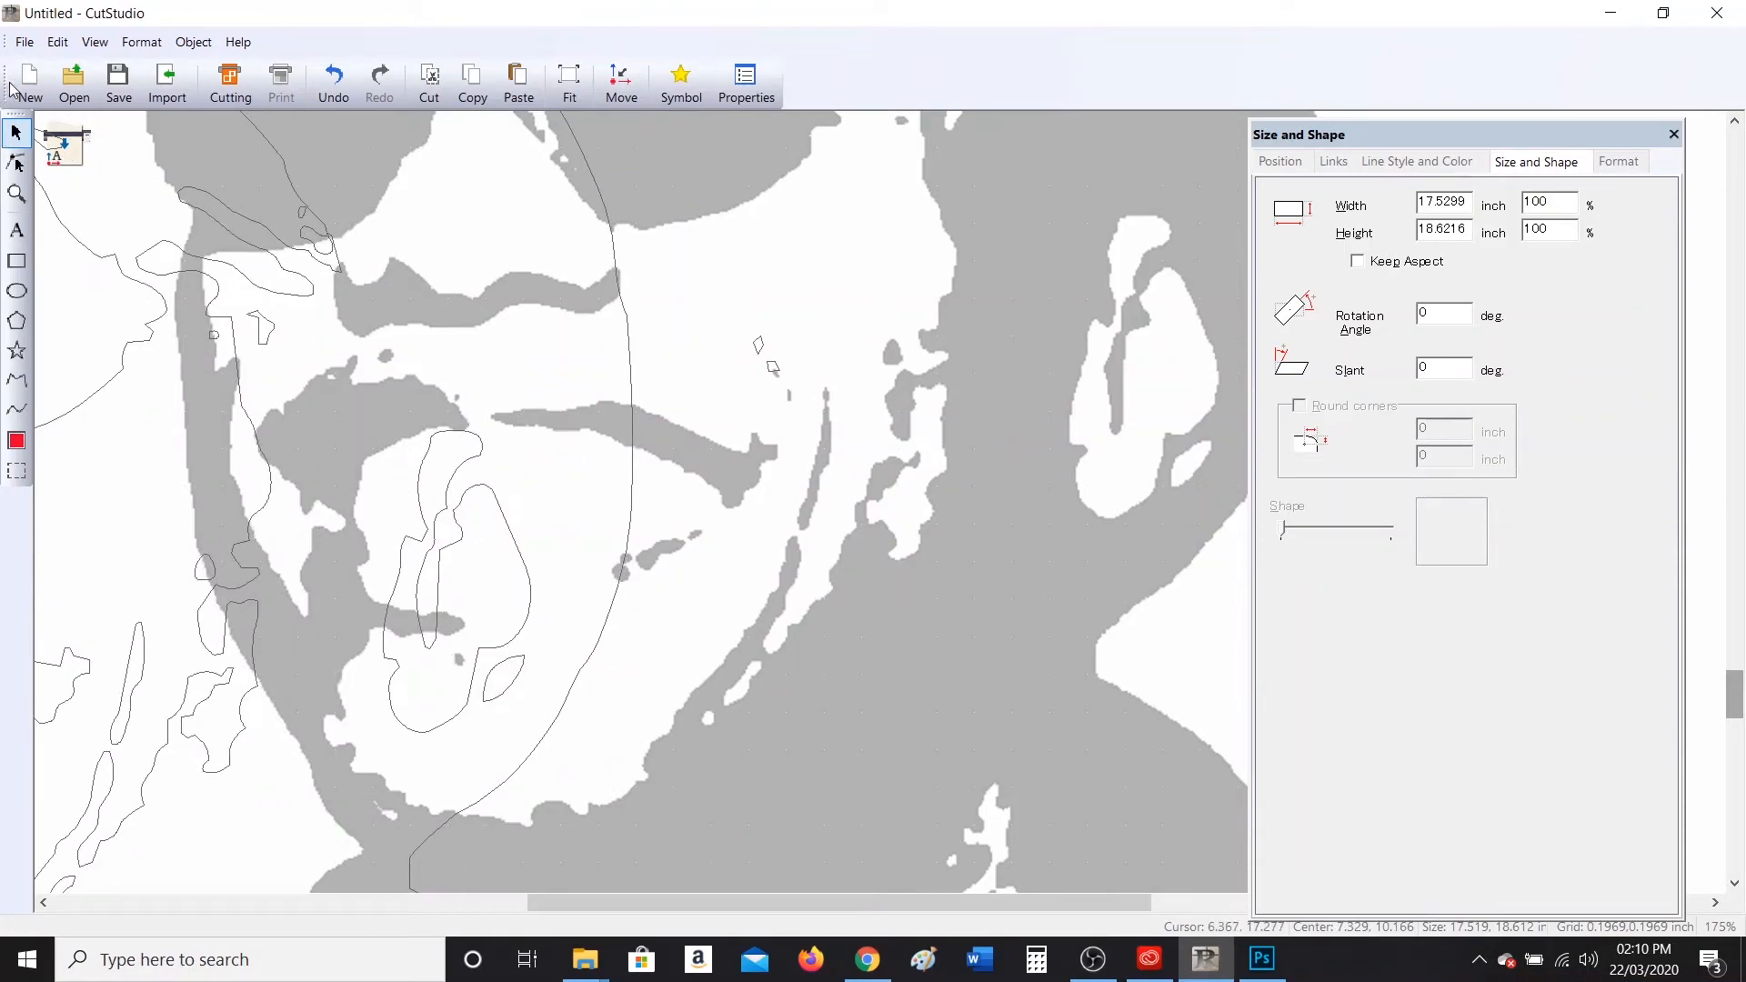
# Open the saved "anderson paak shirt" document without saving the changes to the untitled one.
pyautogui.click(73, 85)
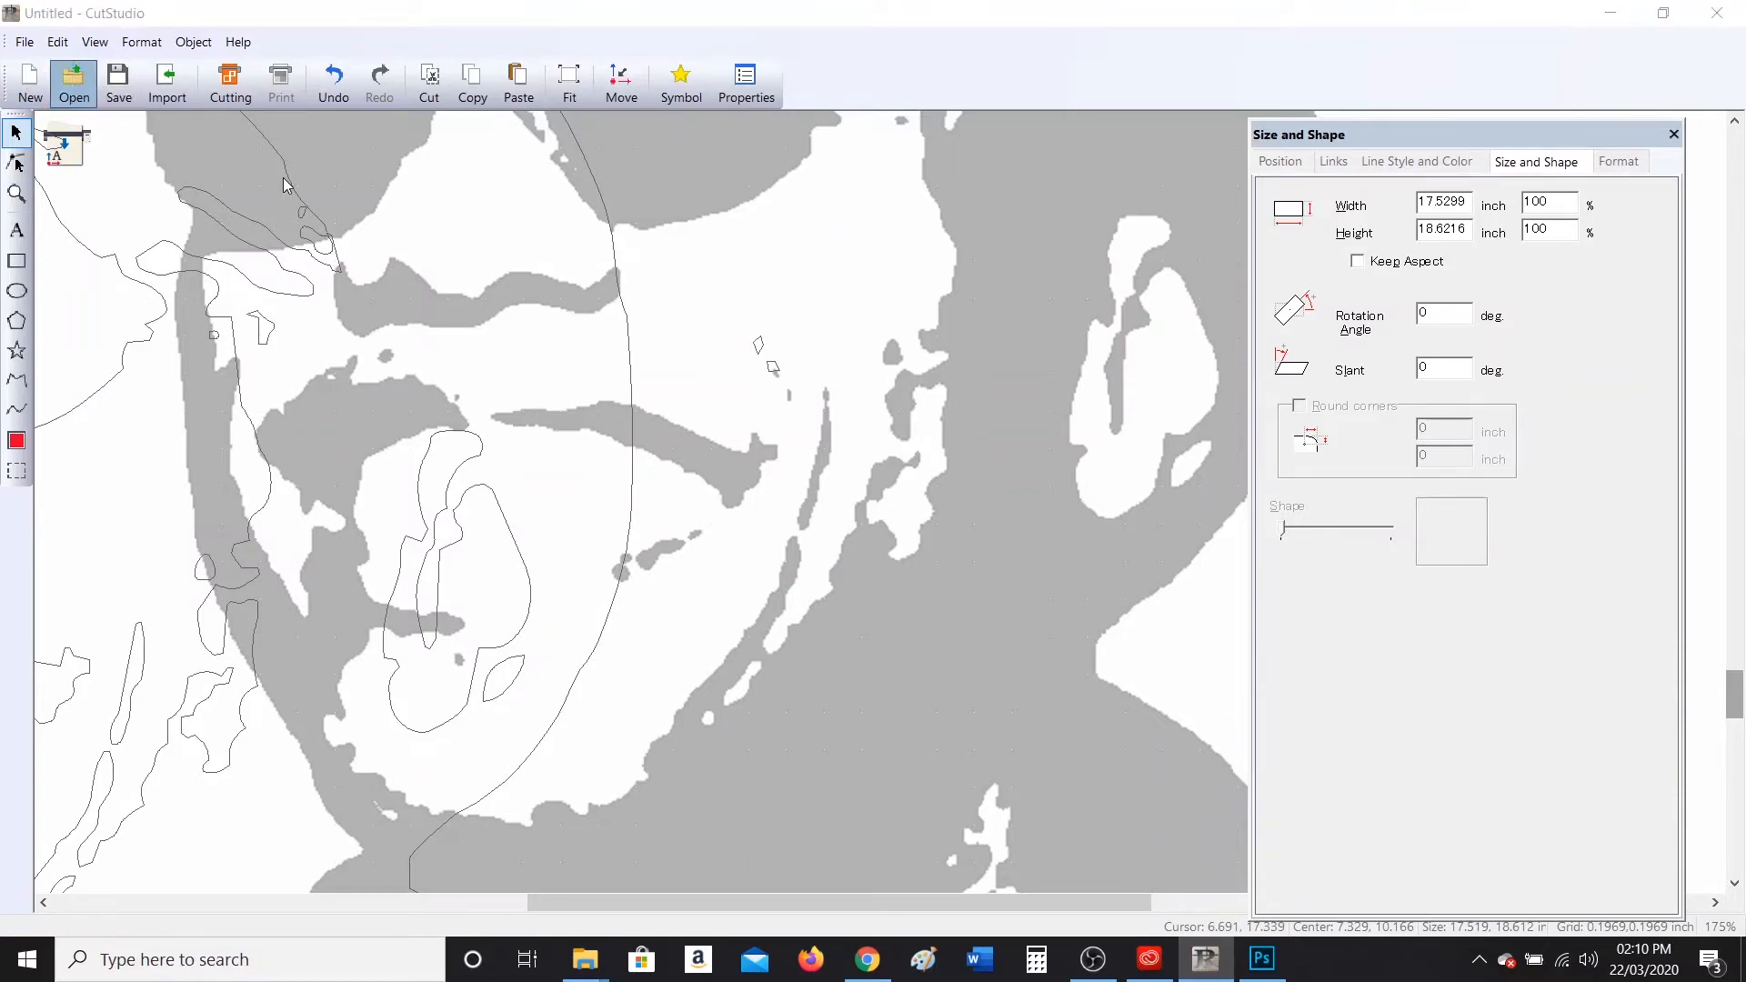
pyautogui.click(854, 376)
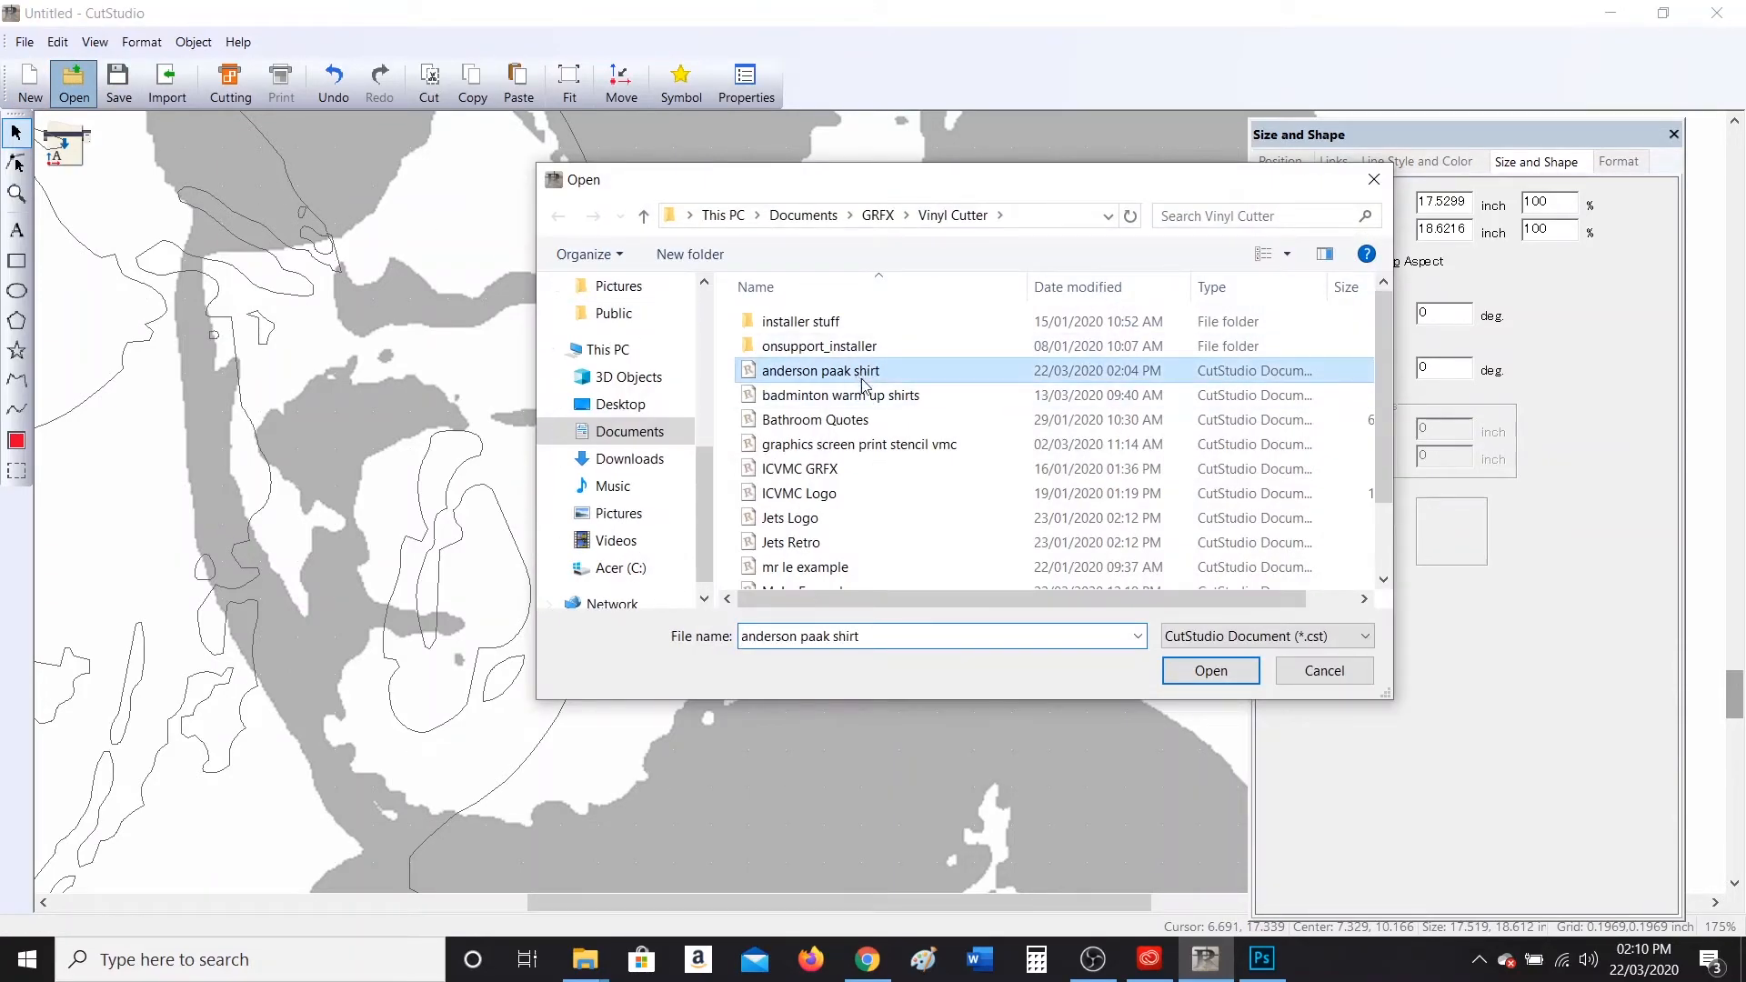
pyautogui.click(1203, 673)
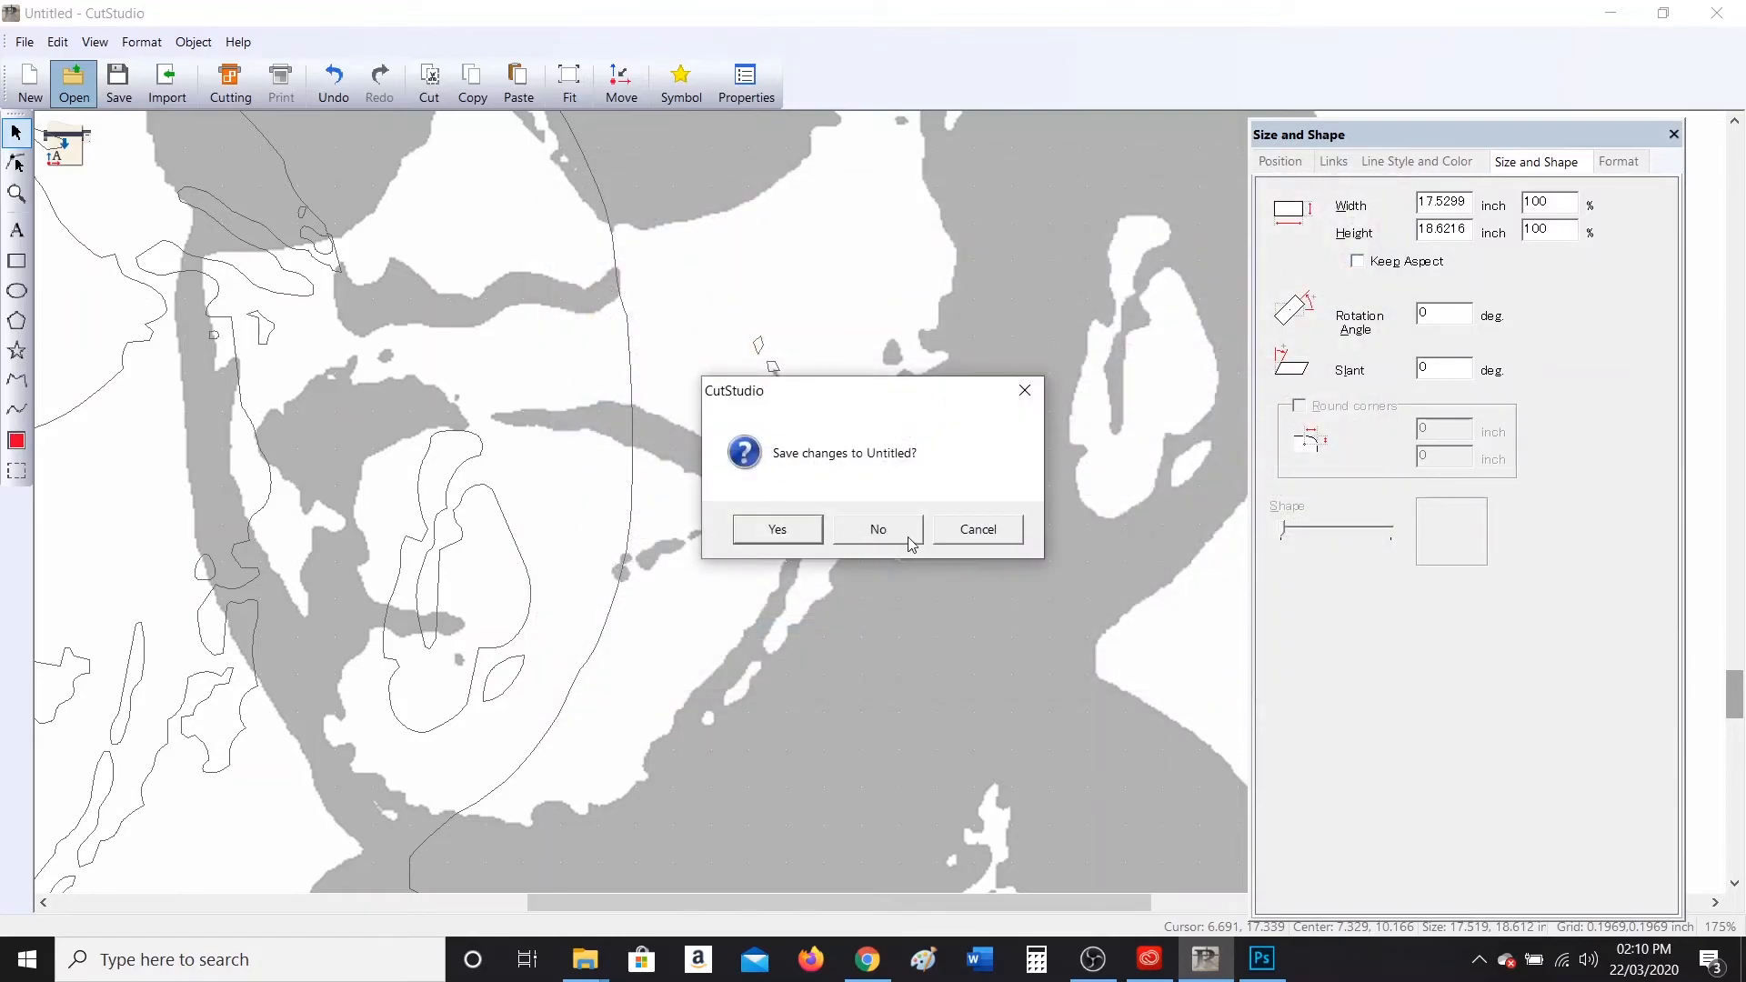
pyautogui.click(905, 536)
# Inspect the finished shirt layout by selecting its parts, including the "Paak" lettering and the collar shape.
pyautogui.scroll(-6, 909, 538)
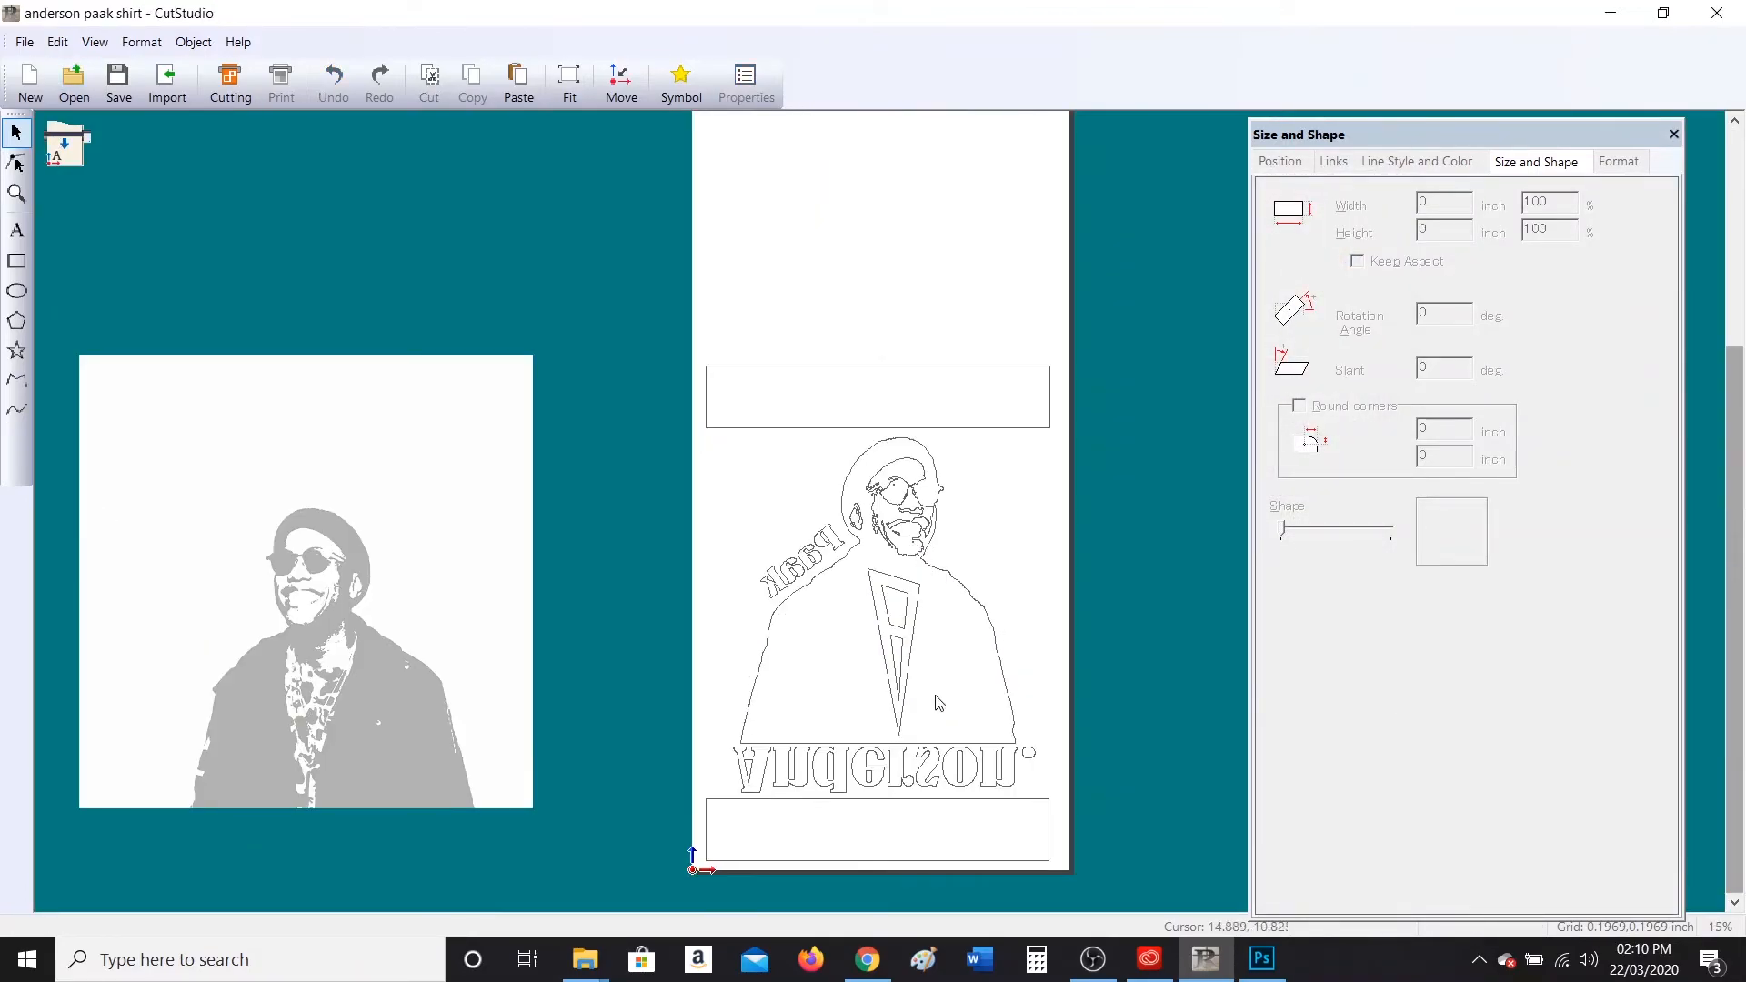
pyautogui.scroll(1, 1112, 745)
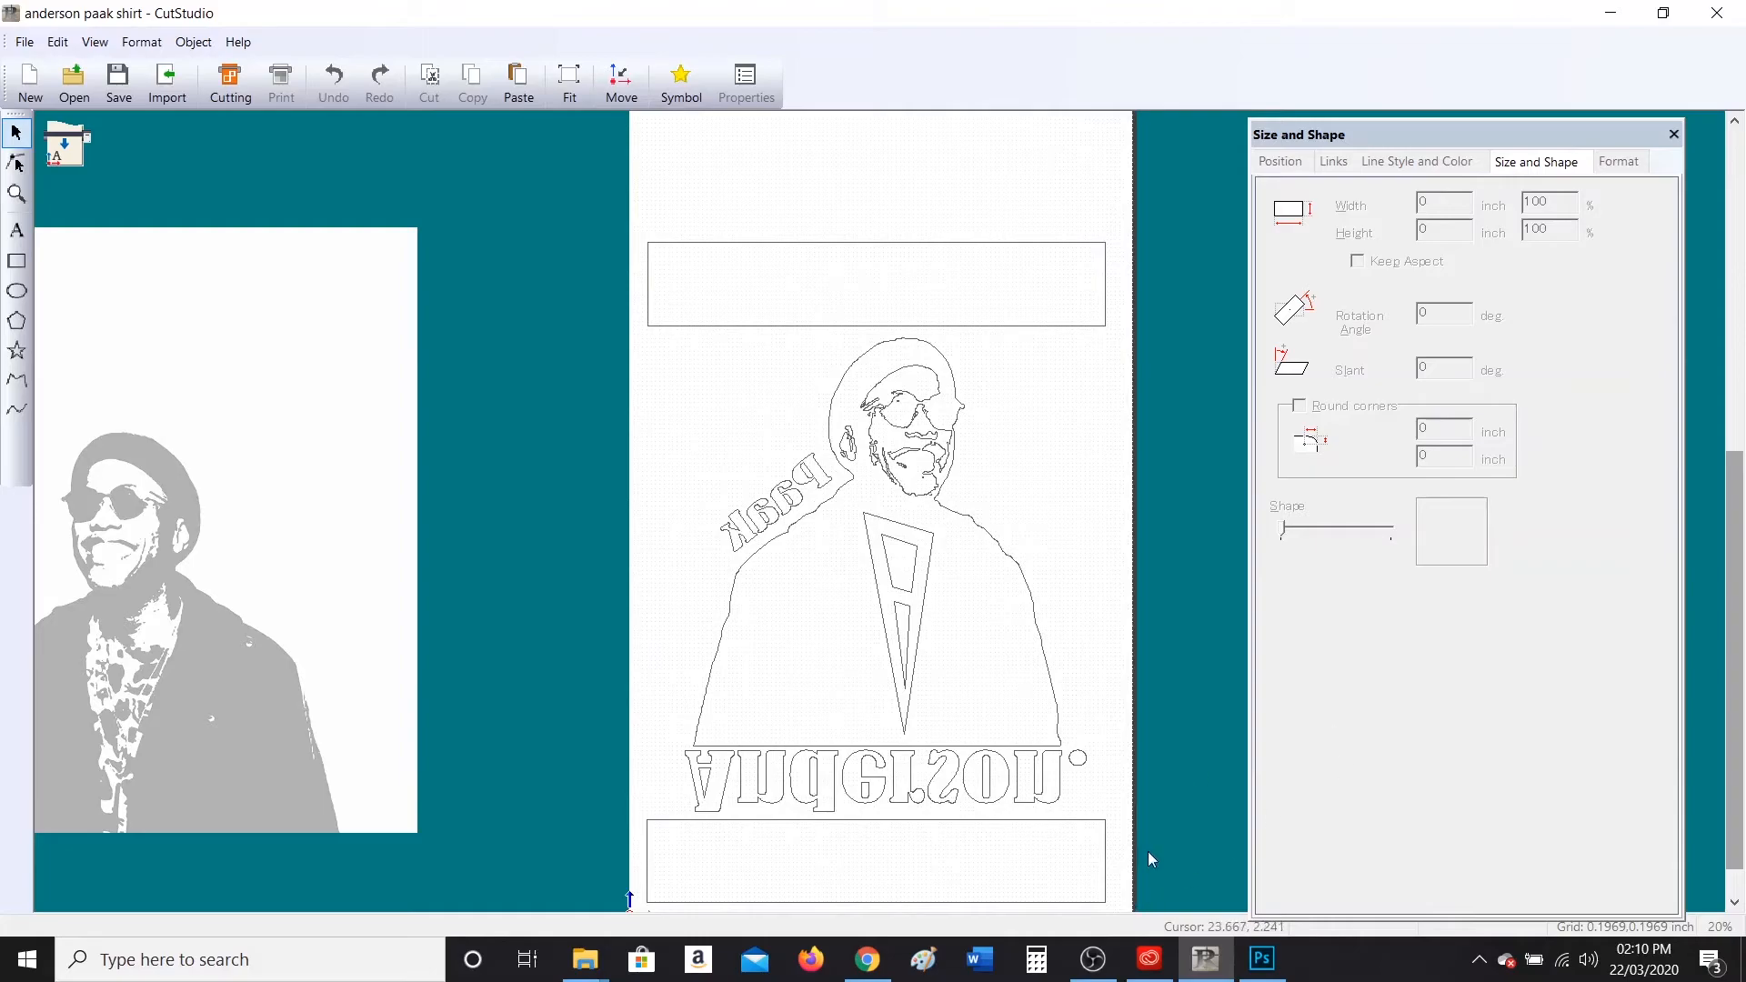
pyautogui.moveTo(1737, 670); pyautogui.dragTo(1738, 694)
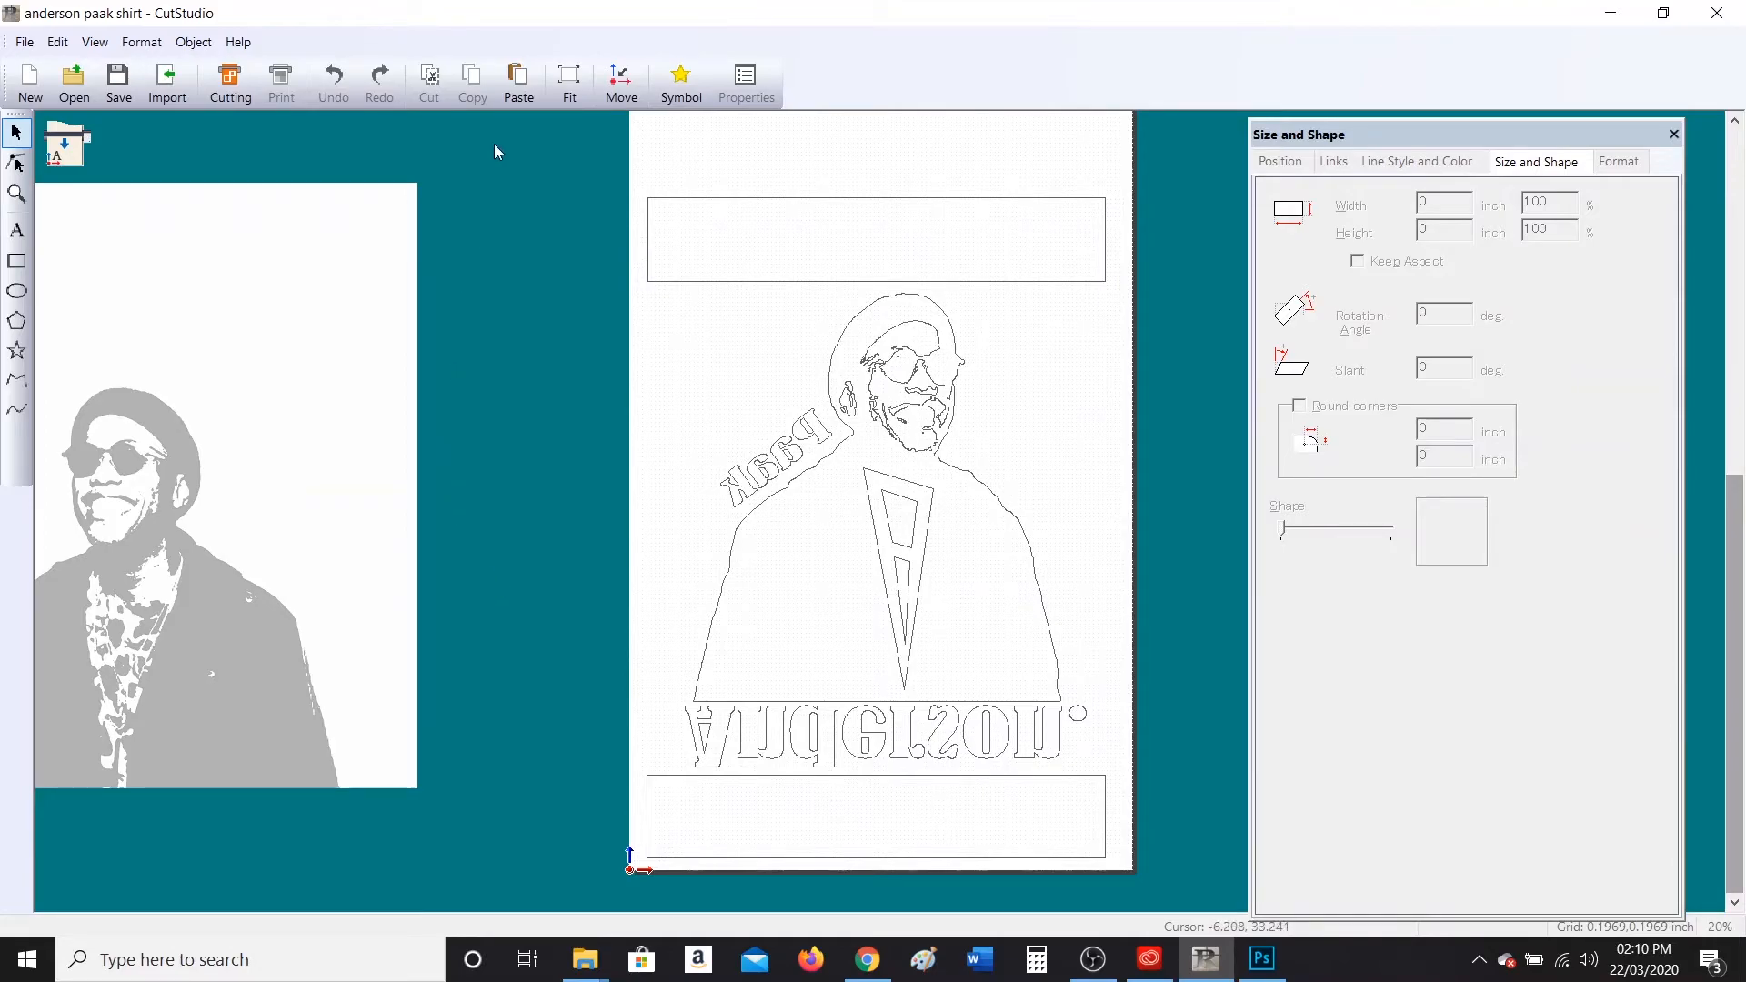
pyautogui.click(841, 263)
pyautogui.click(900, 391)
pyautogui.click(773, 454)
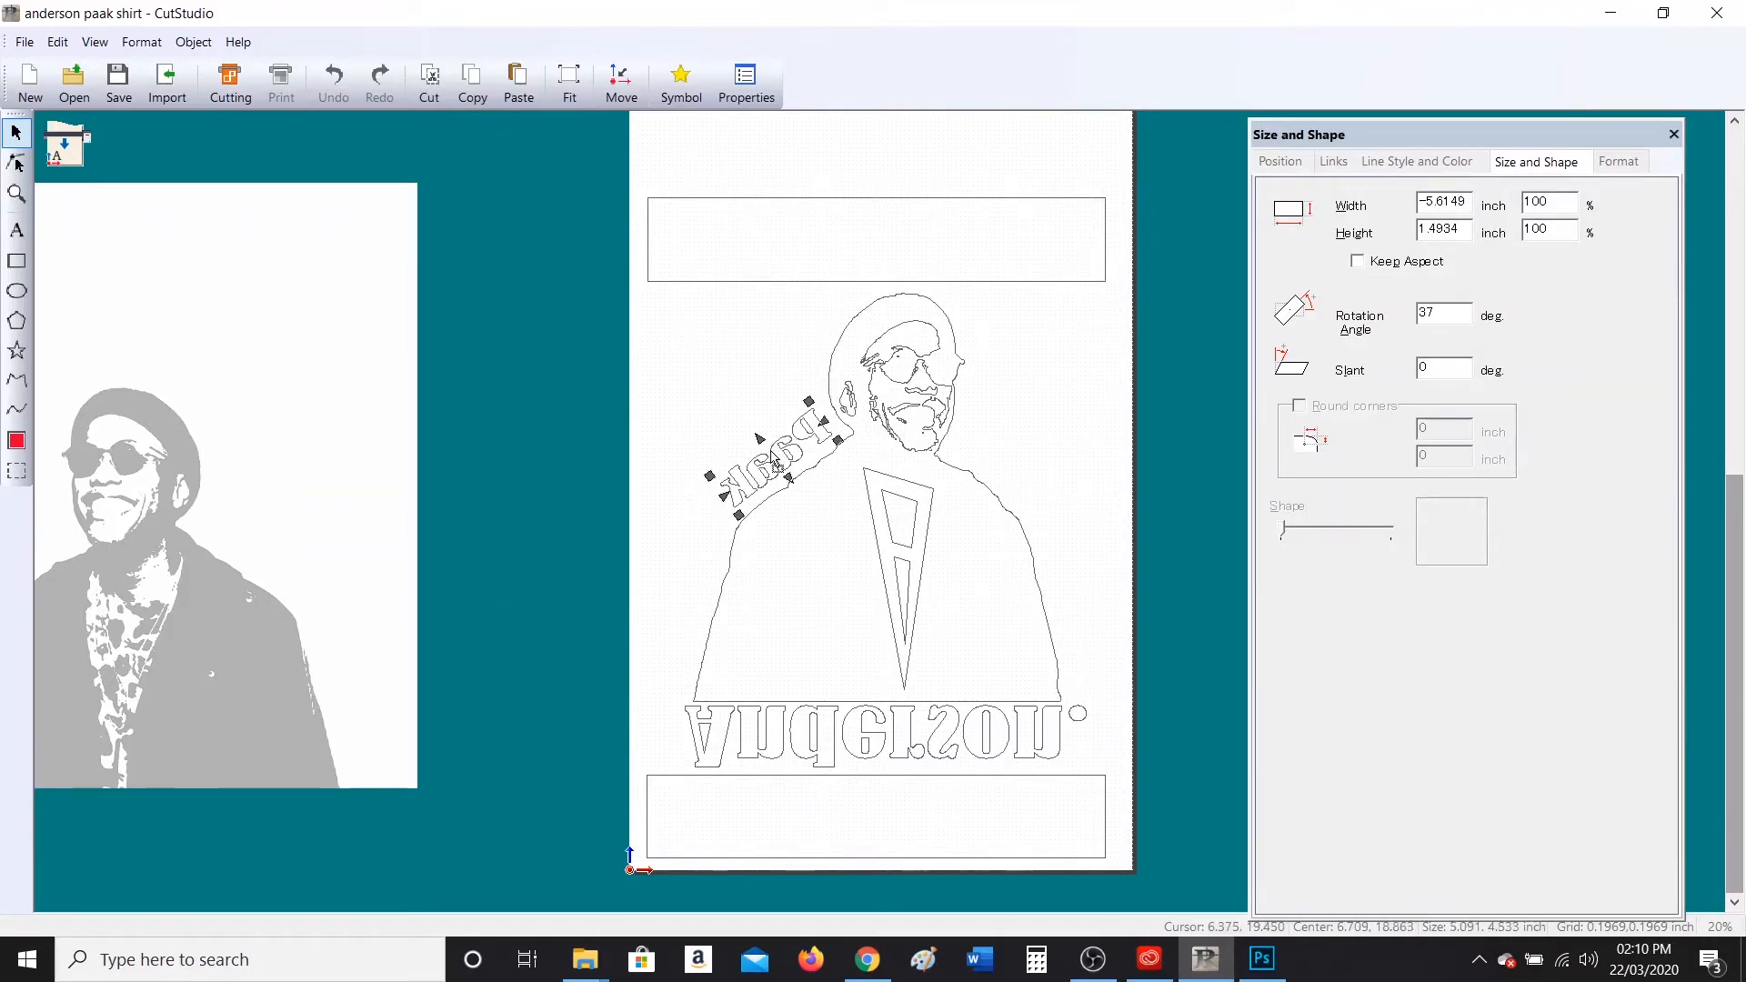
pyautogui.click(889, 537)
pyautogui.click(870, 500)
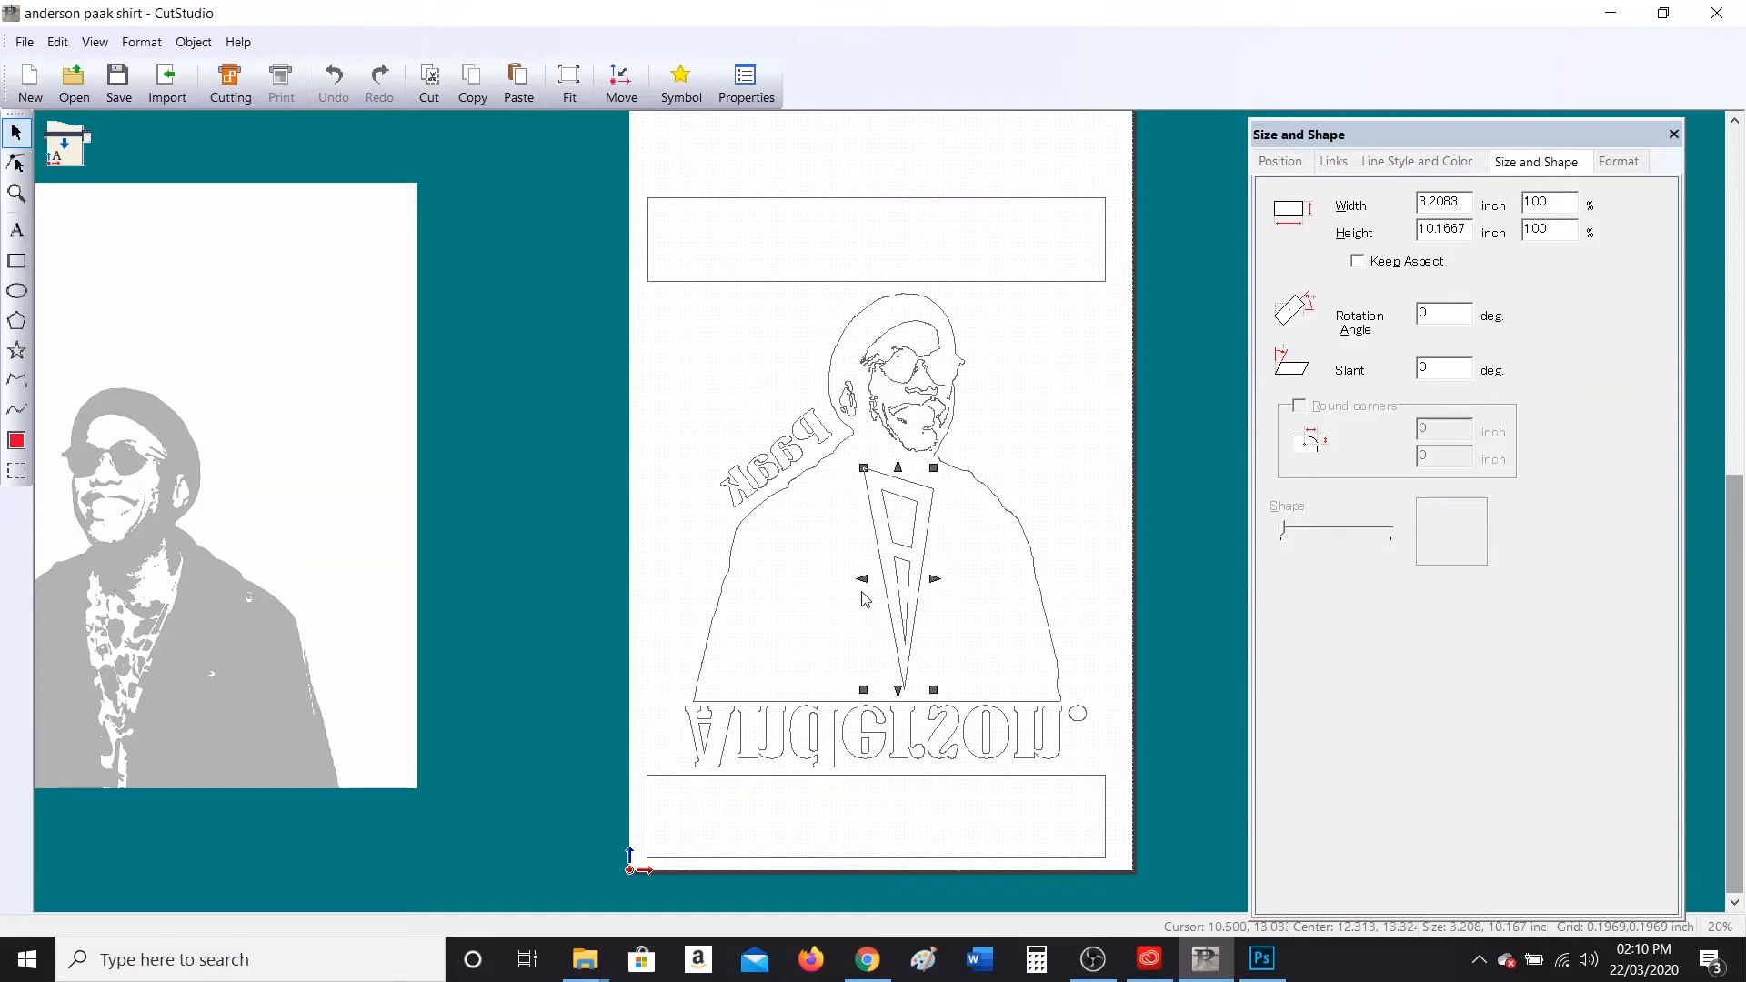
pyautogui.click(1161, 541)
# Mirror all pieces of the shirt design horizontally, including both rectangles and the lettering.
pyautogui.moveTo(627, 143); pyautogui.dragTo(1149, 903)
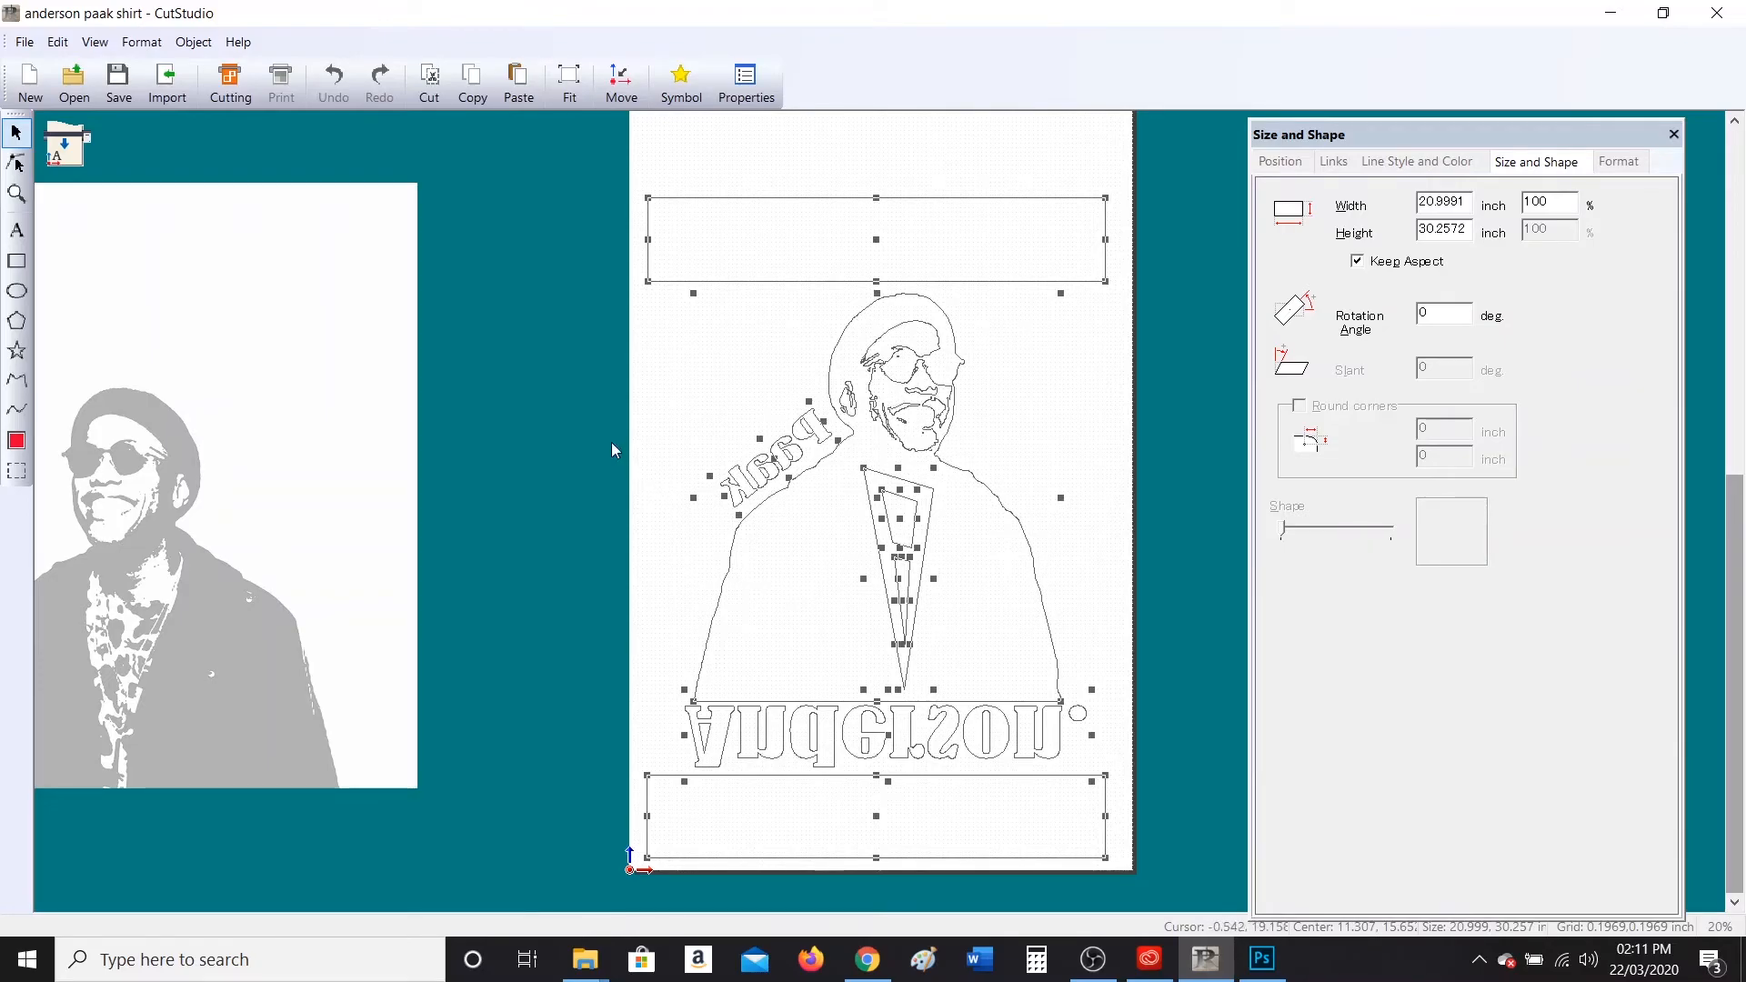
pyautogui.click(193, 42)
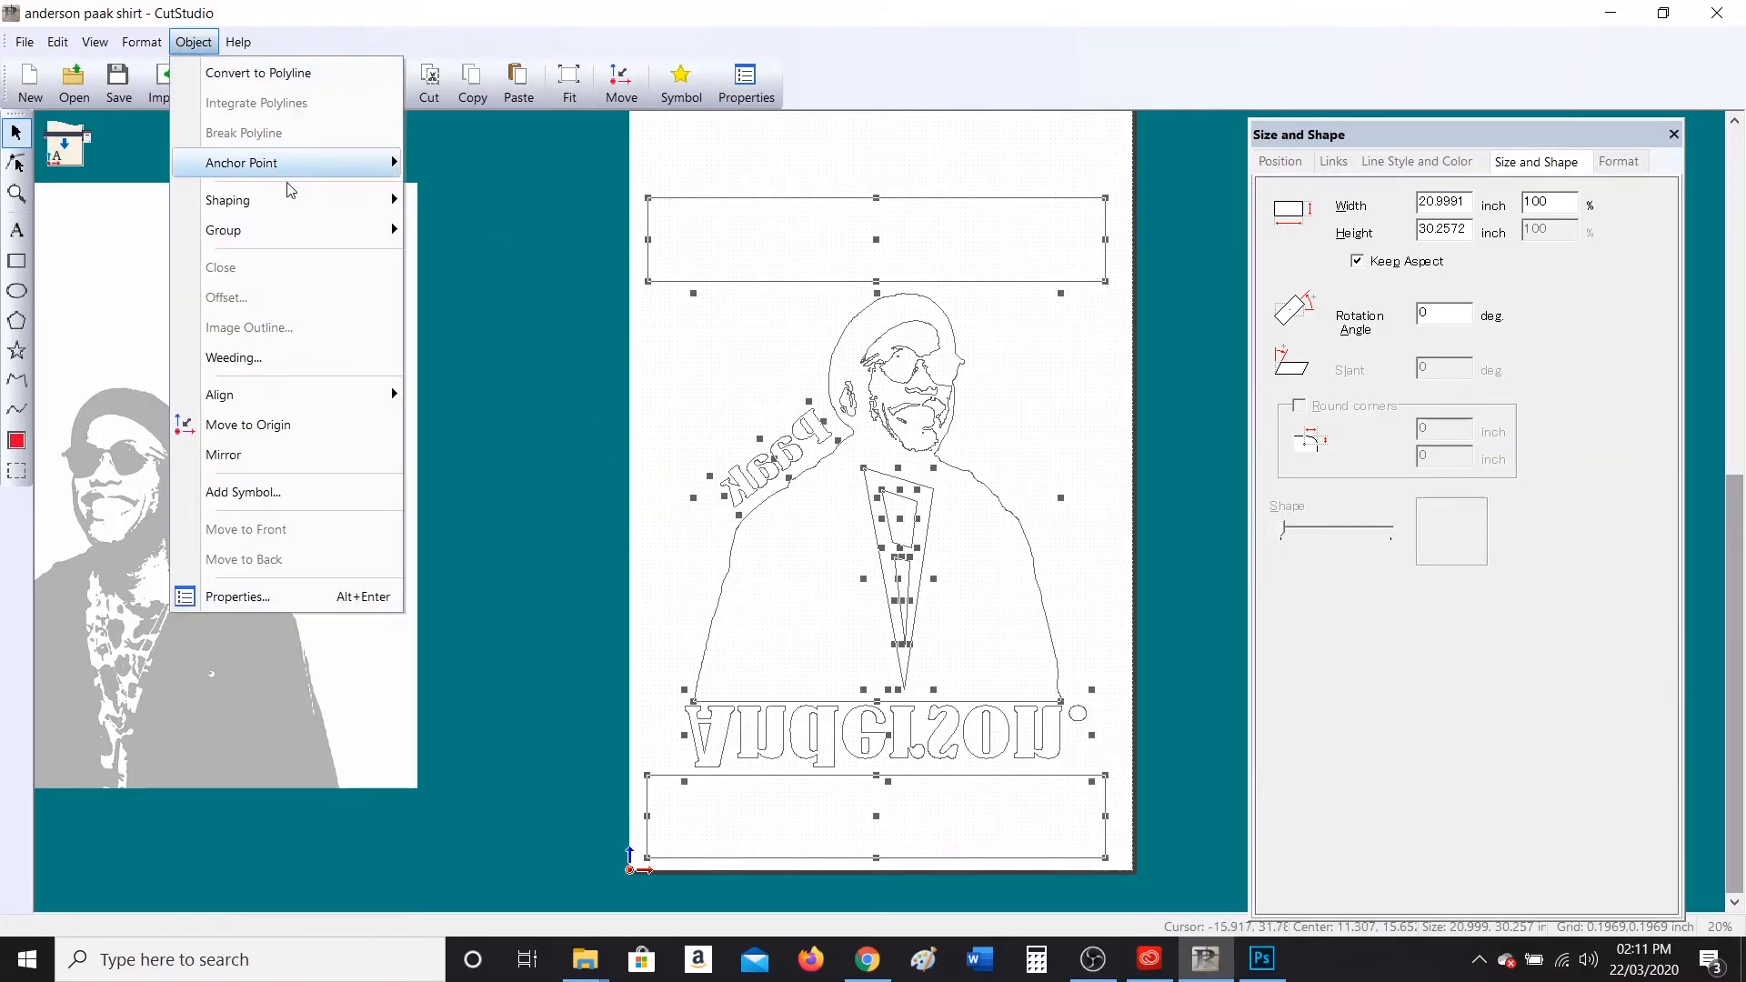
pyautogui.click(296, 453)
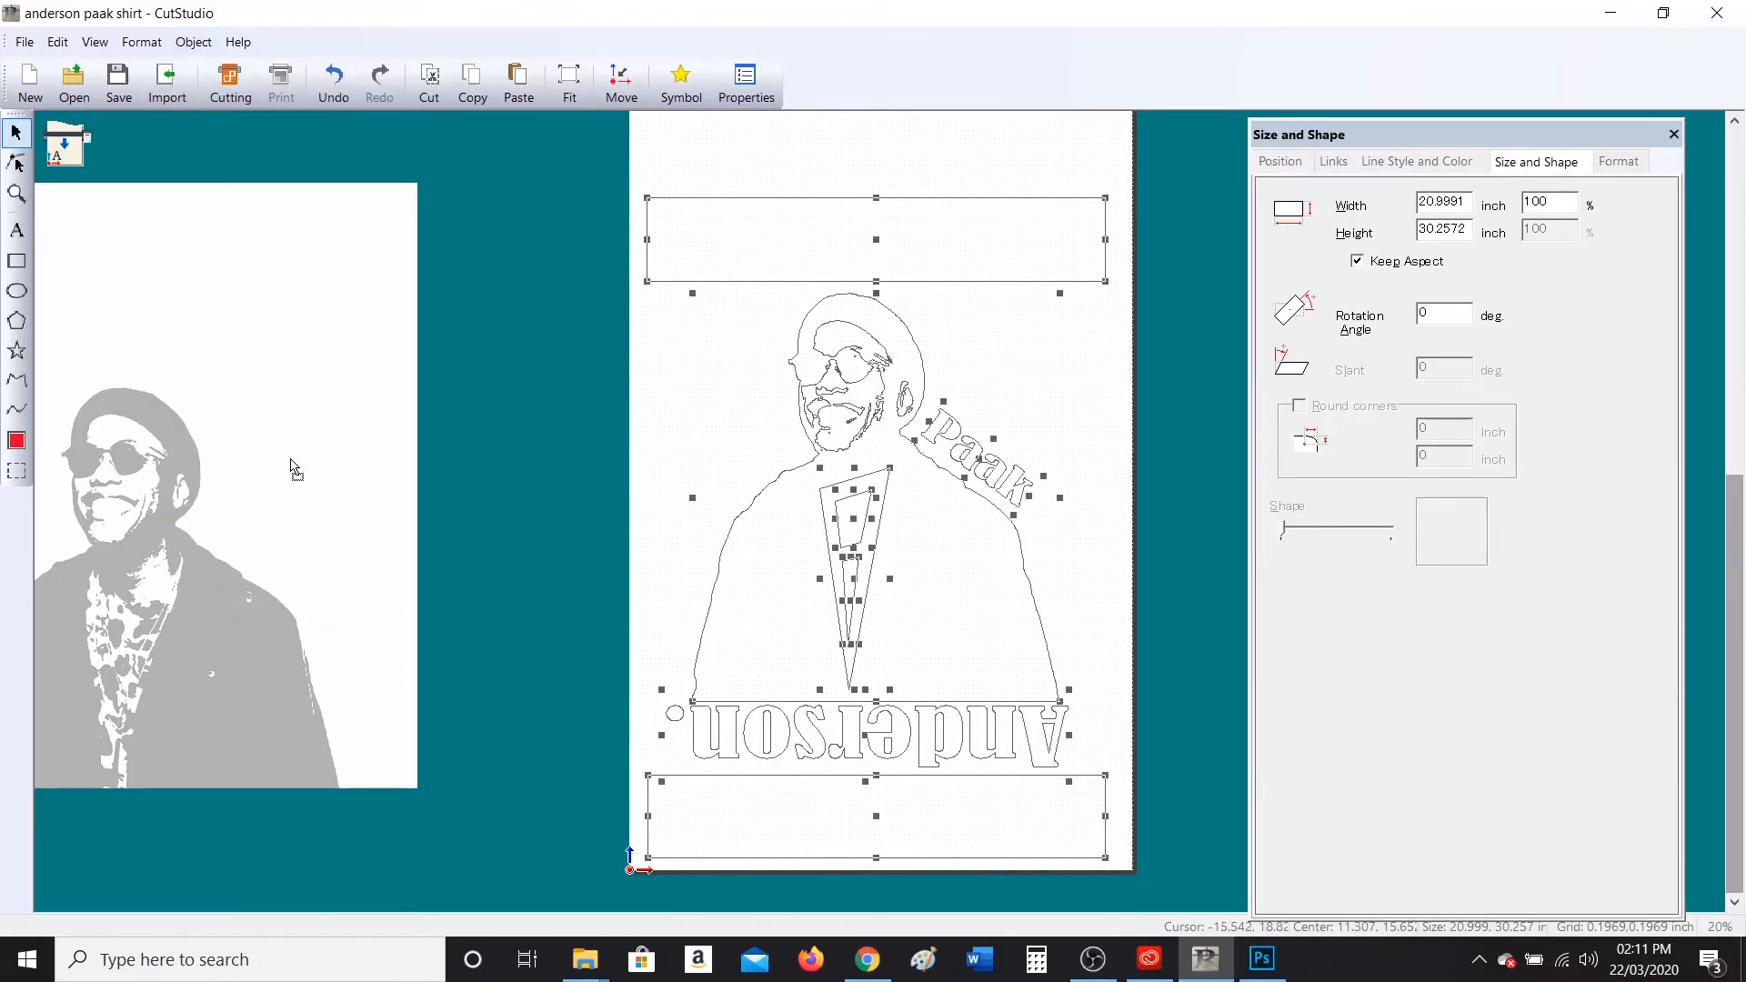
pyautogui.click(1179, 474)
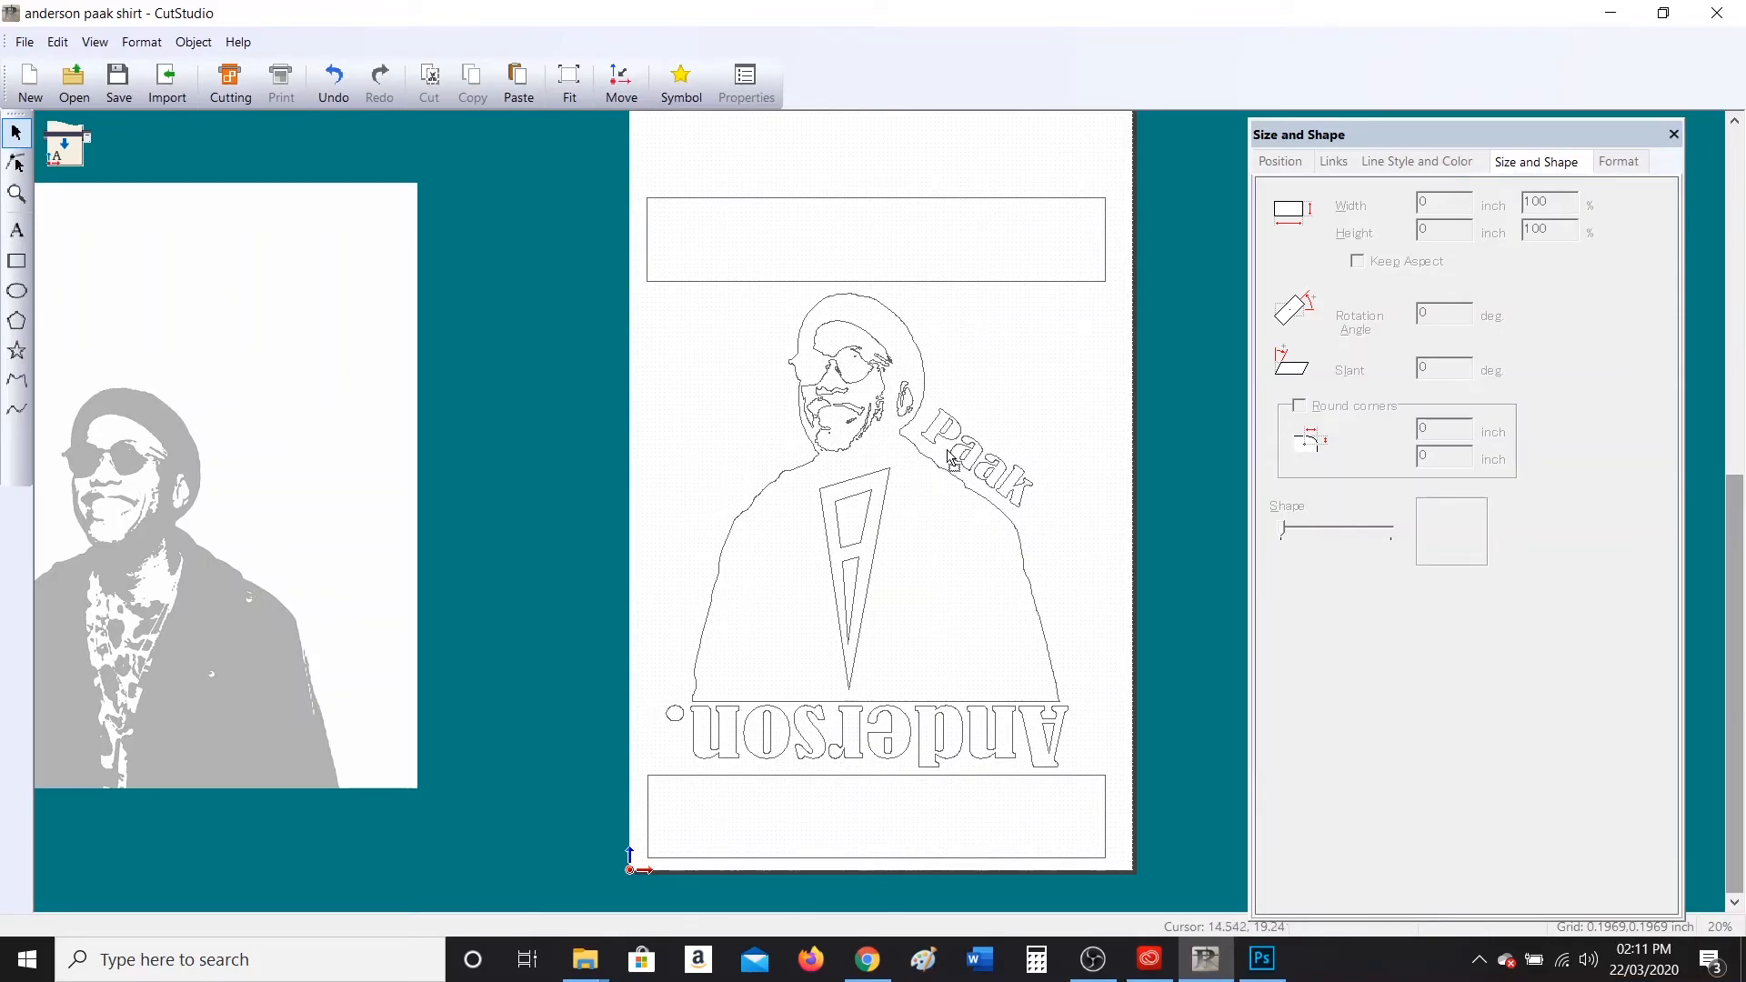
# Group the entire shirt design and check whether Mirror is available for the group.
pyautogui.moveTo(596, 146); pyautogui.dragTo(1148, 888)
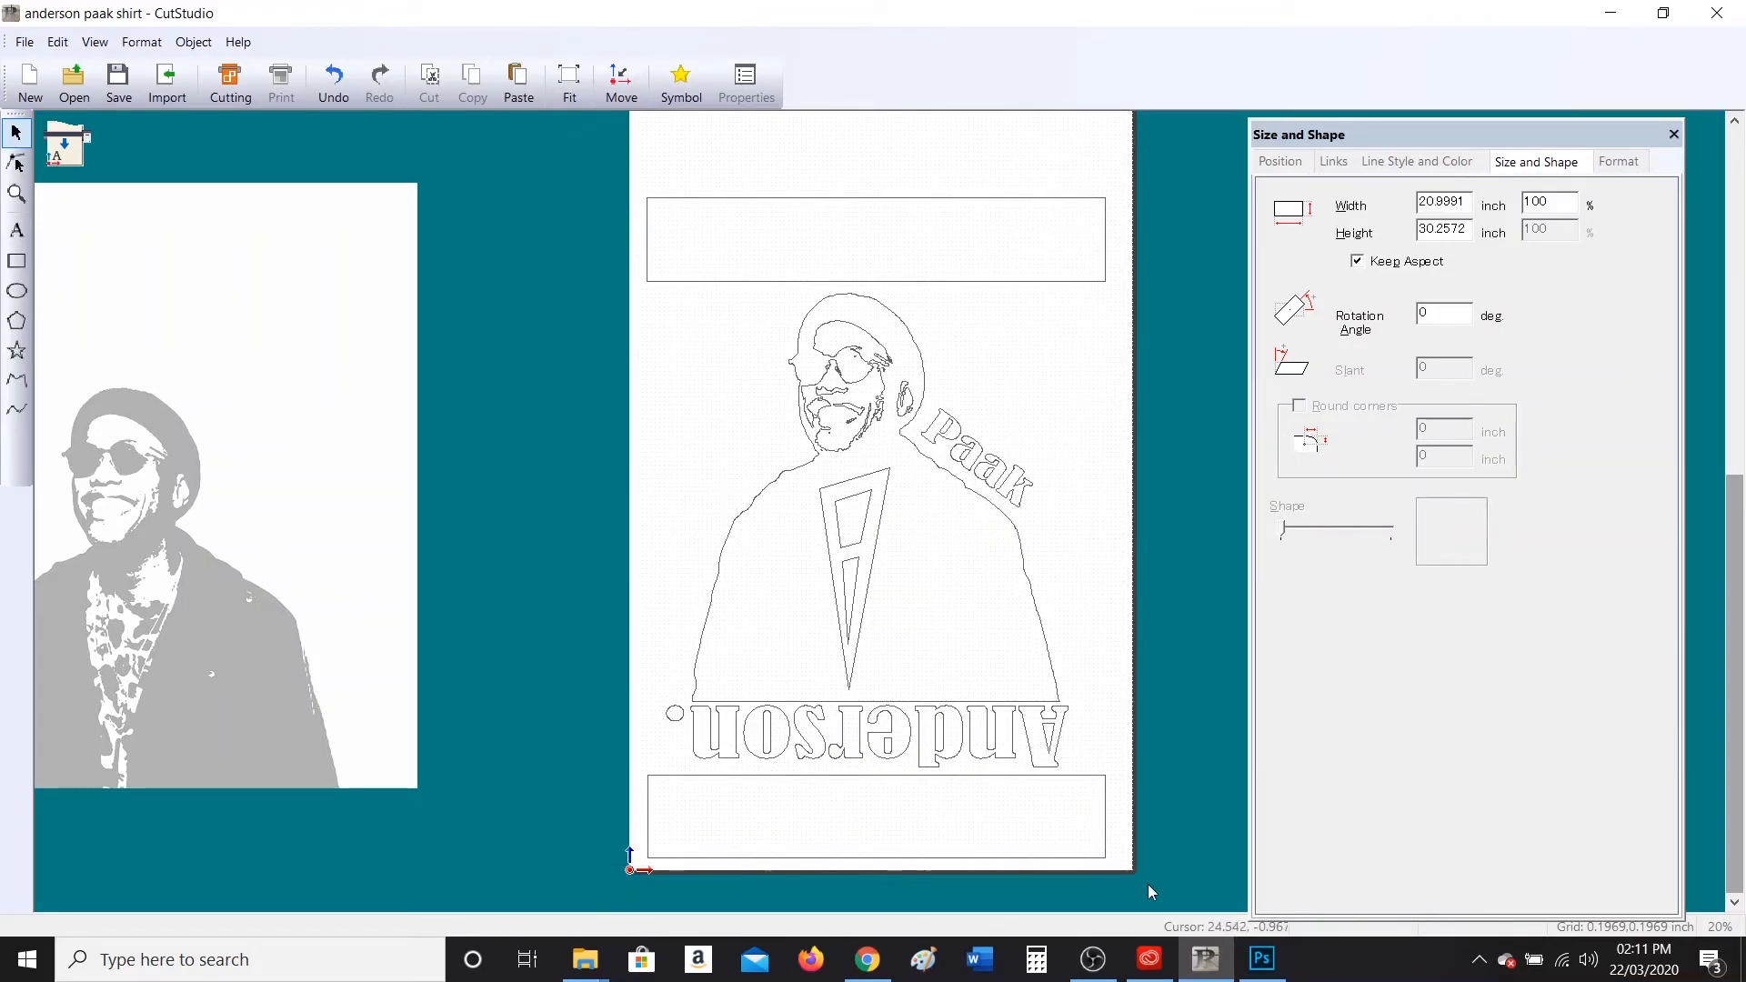
pyautogui.click(193, 42)
pyautogui.moveTo(363, 230)
pyautogui.click(439, 231)
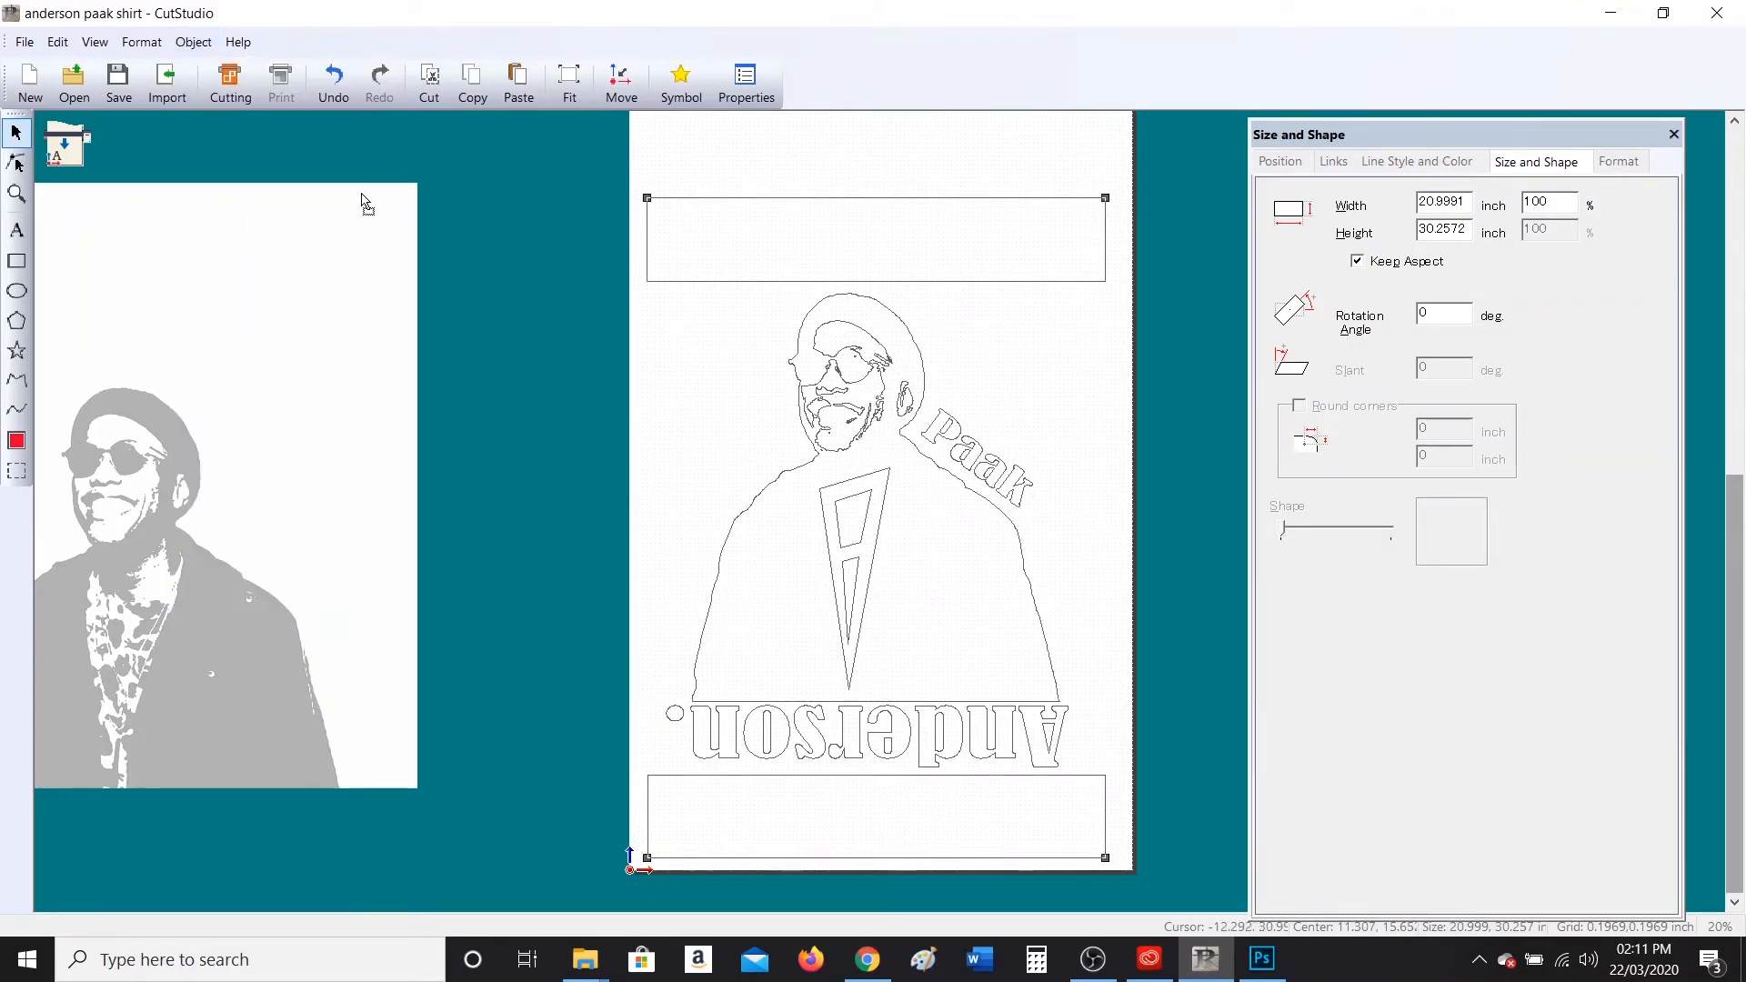
pyautogui.click(193, 42)
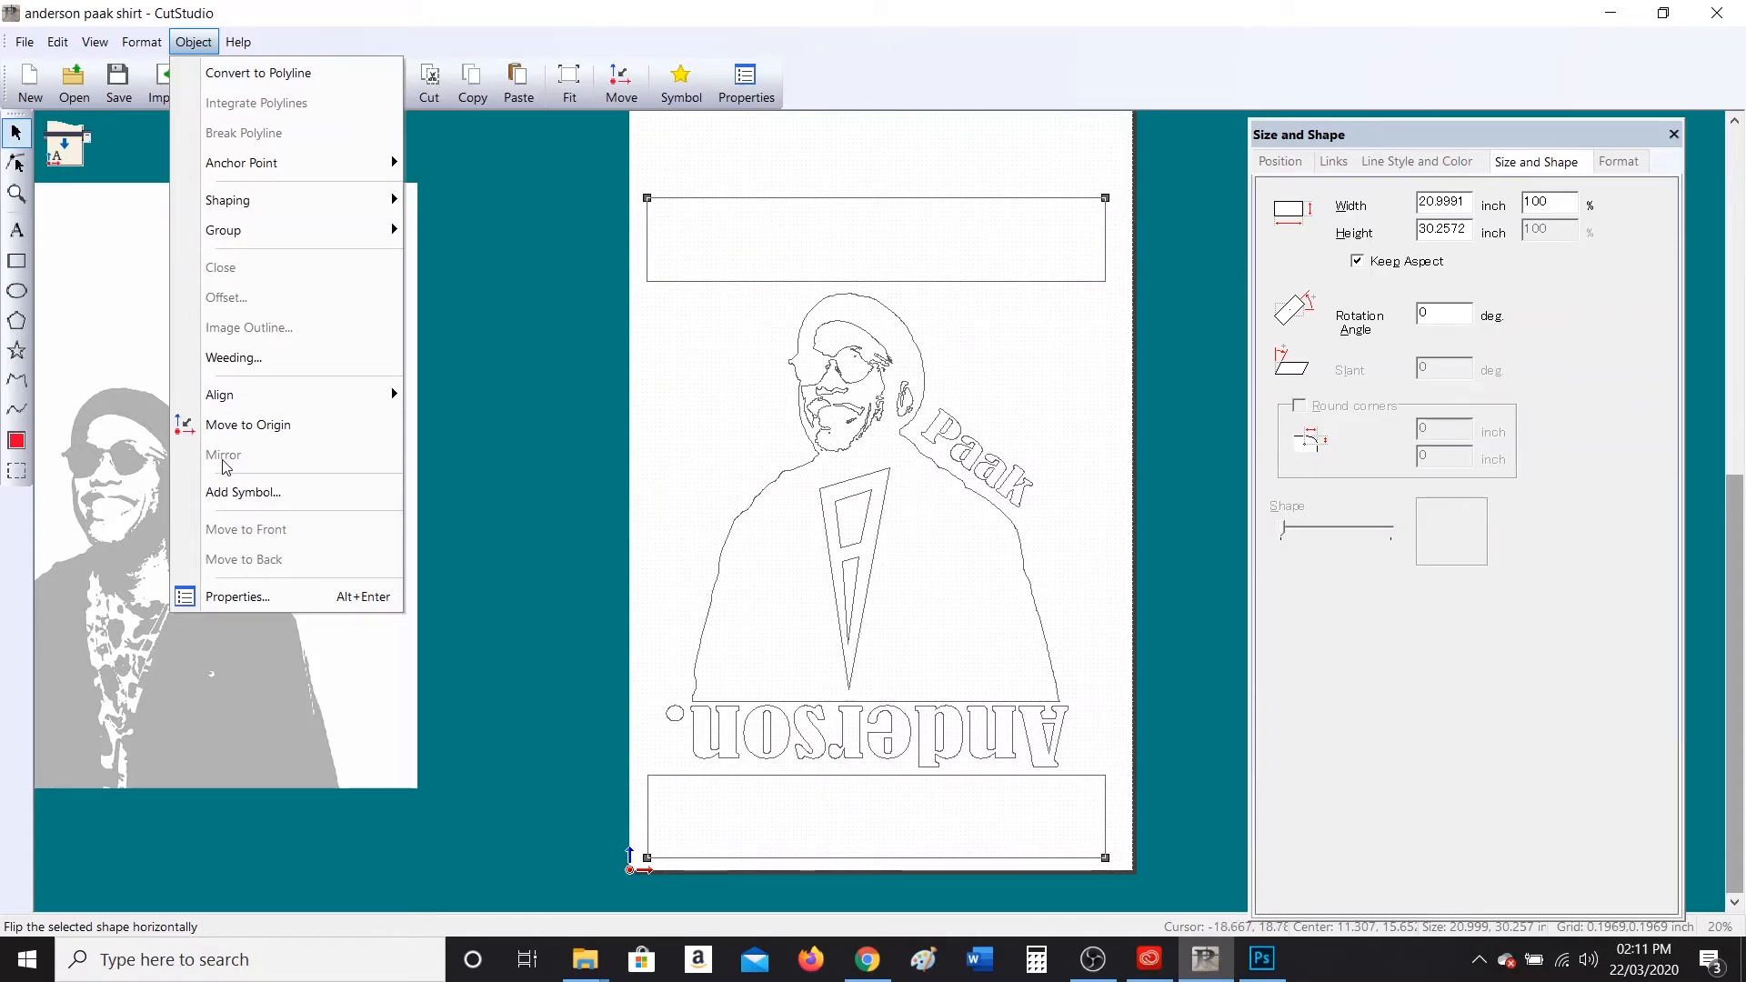
pyautogui.click(627, 378)
# Ungroup the shirt design and mirror all of its pieces horizontally back to reversed lettering.
pyautogui.click(205, 50)
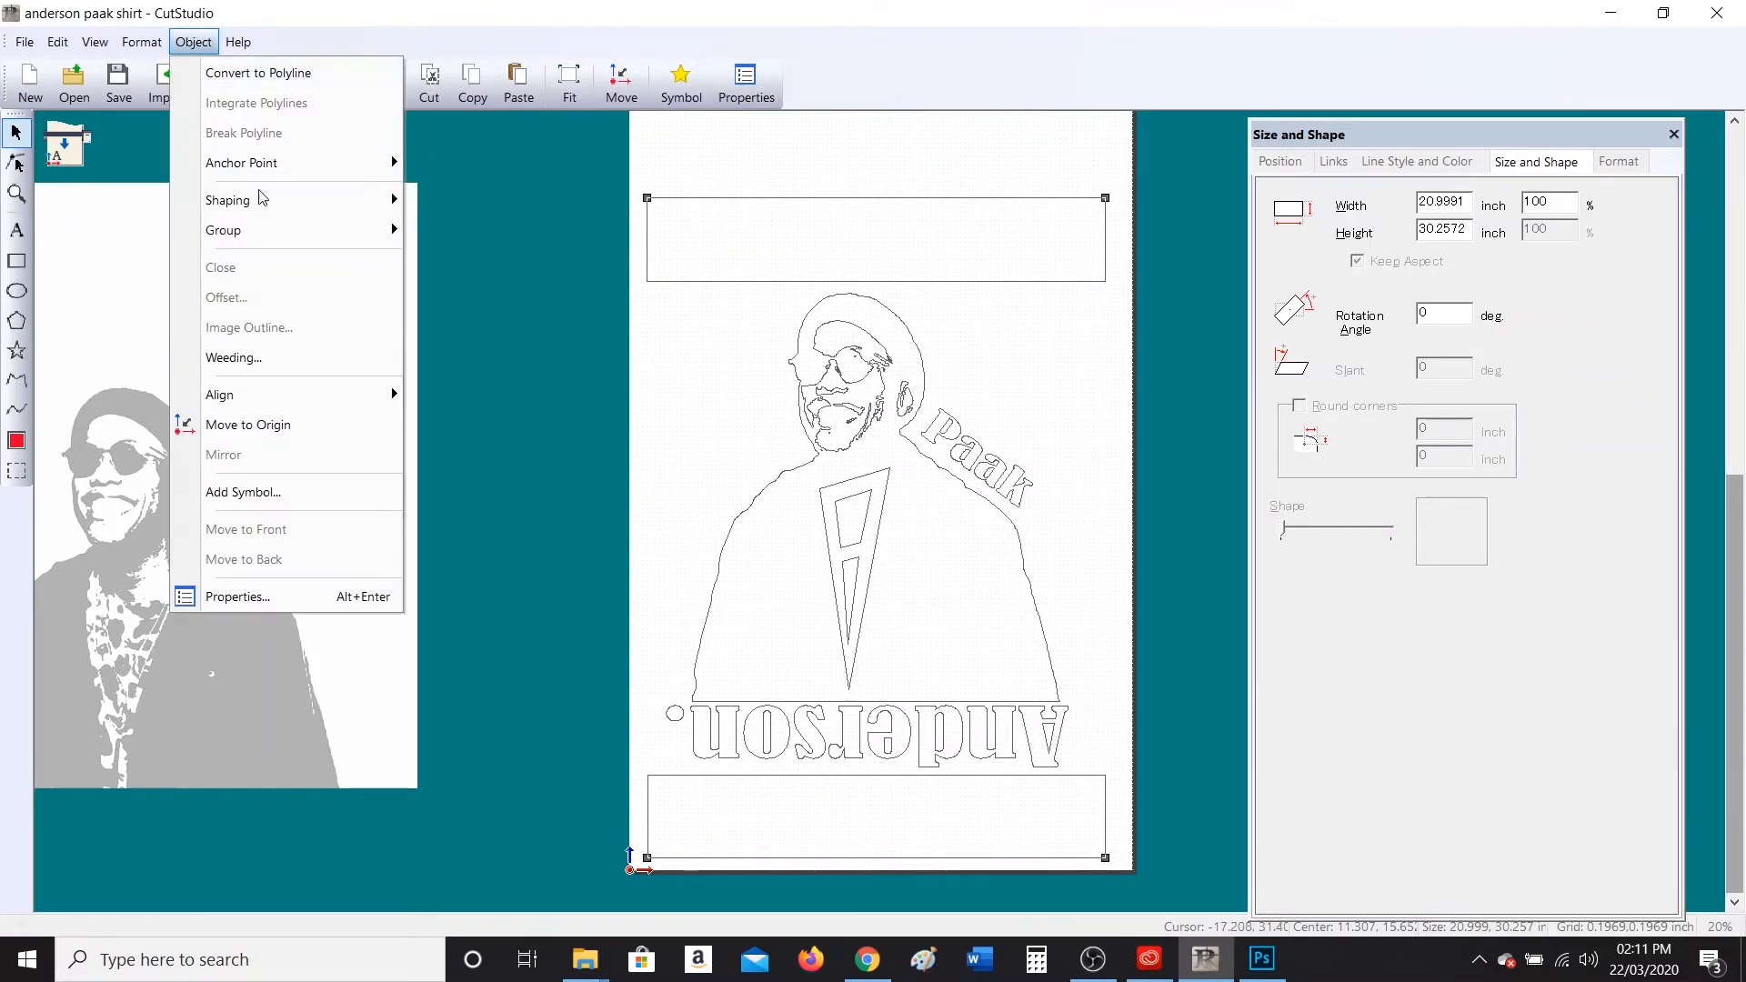
pyautogui.click(441, 258)
pyautogui.moveTo(571, 173); pyautogui.dragTo(1175, 894)
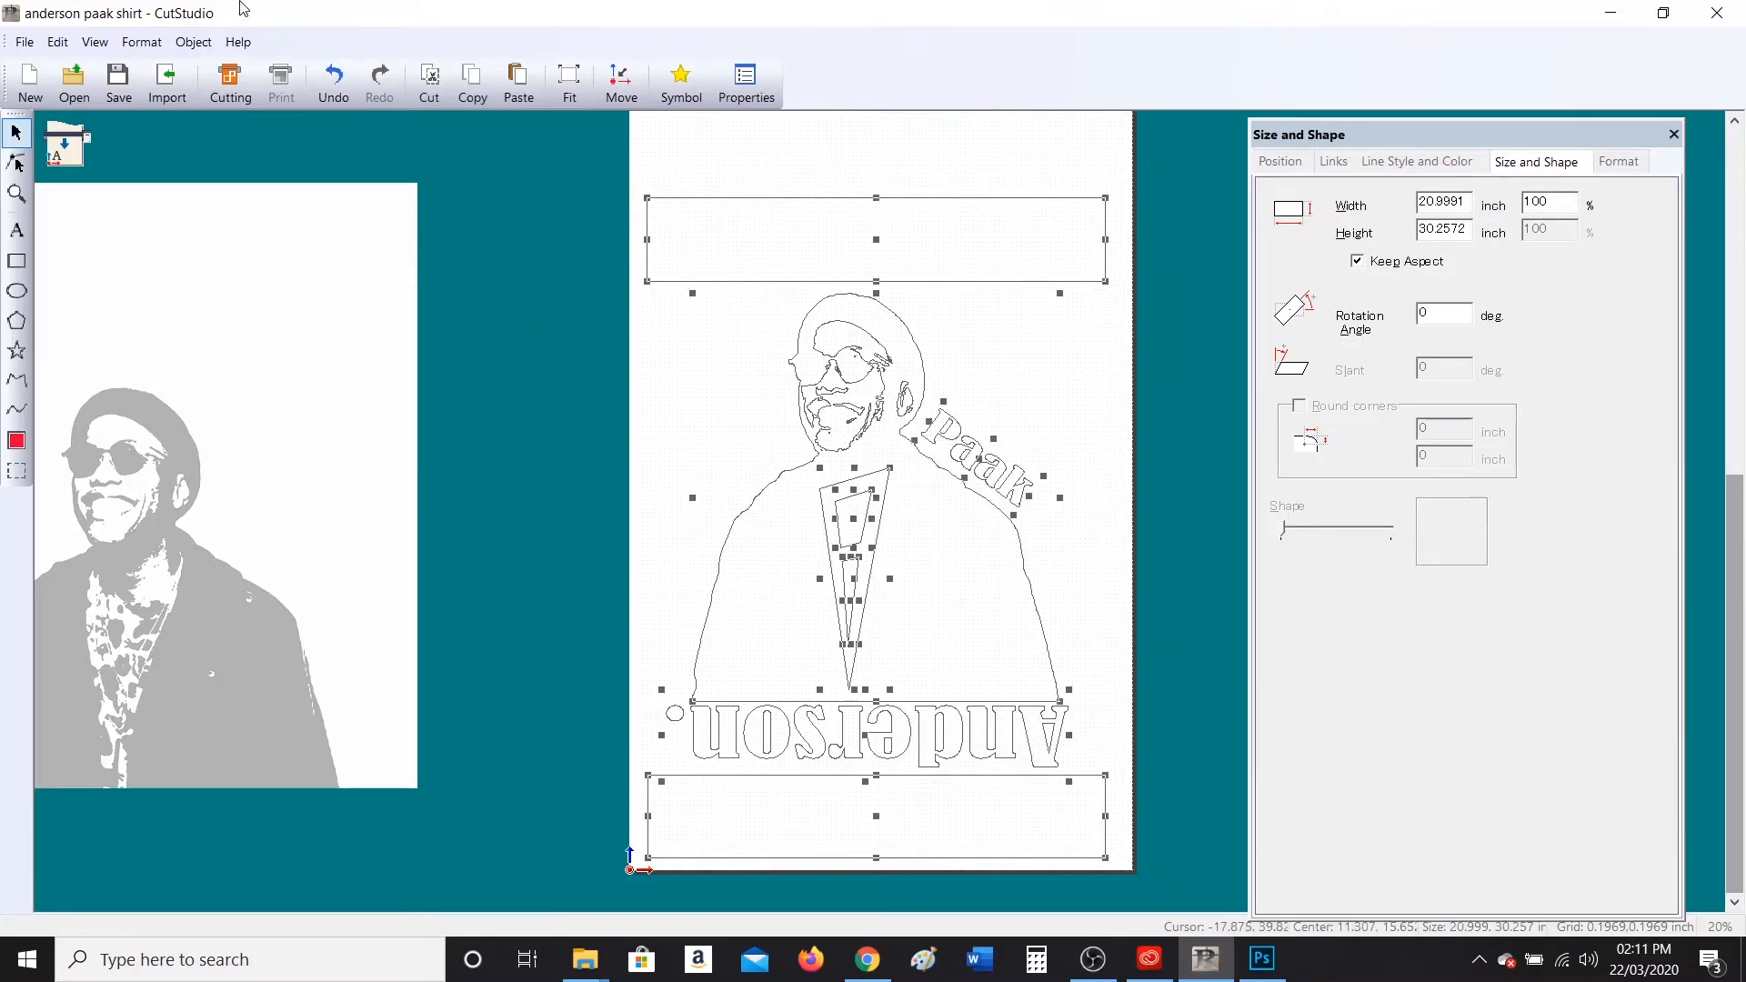
pyautogui.click(193, 42)
pyautogui.click(281, 452)
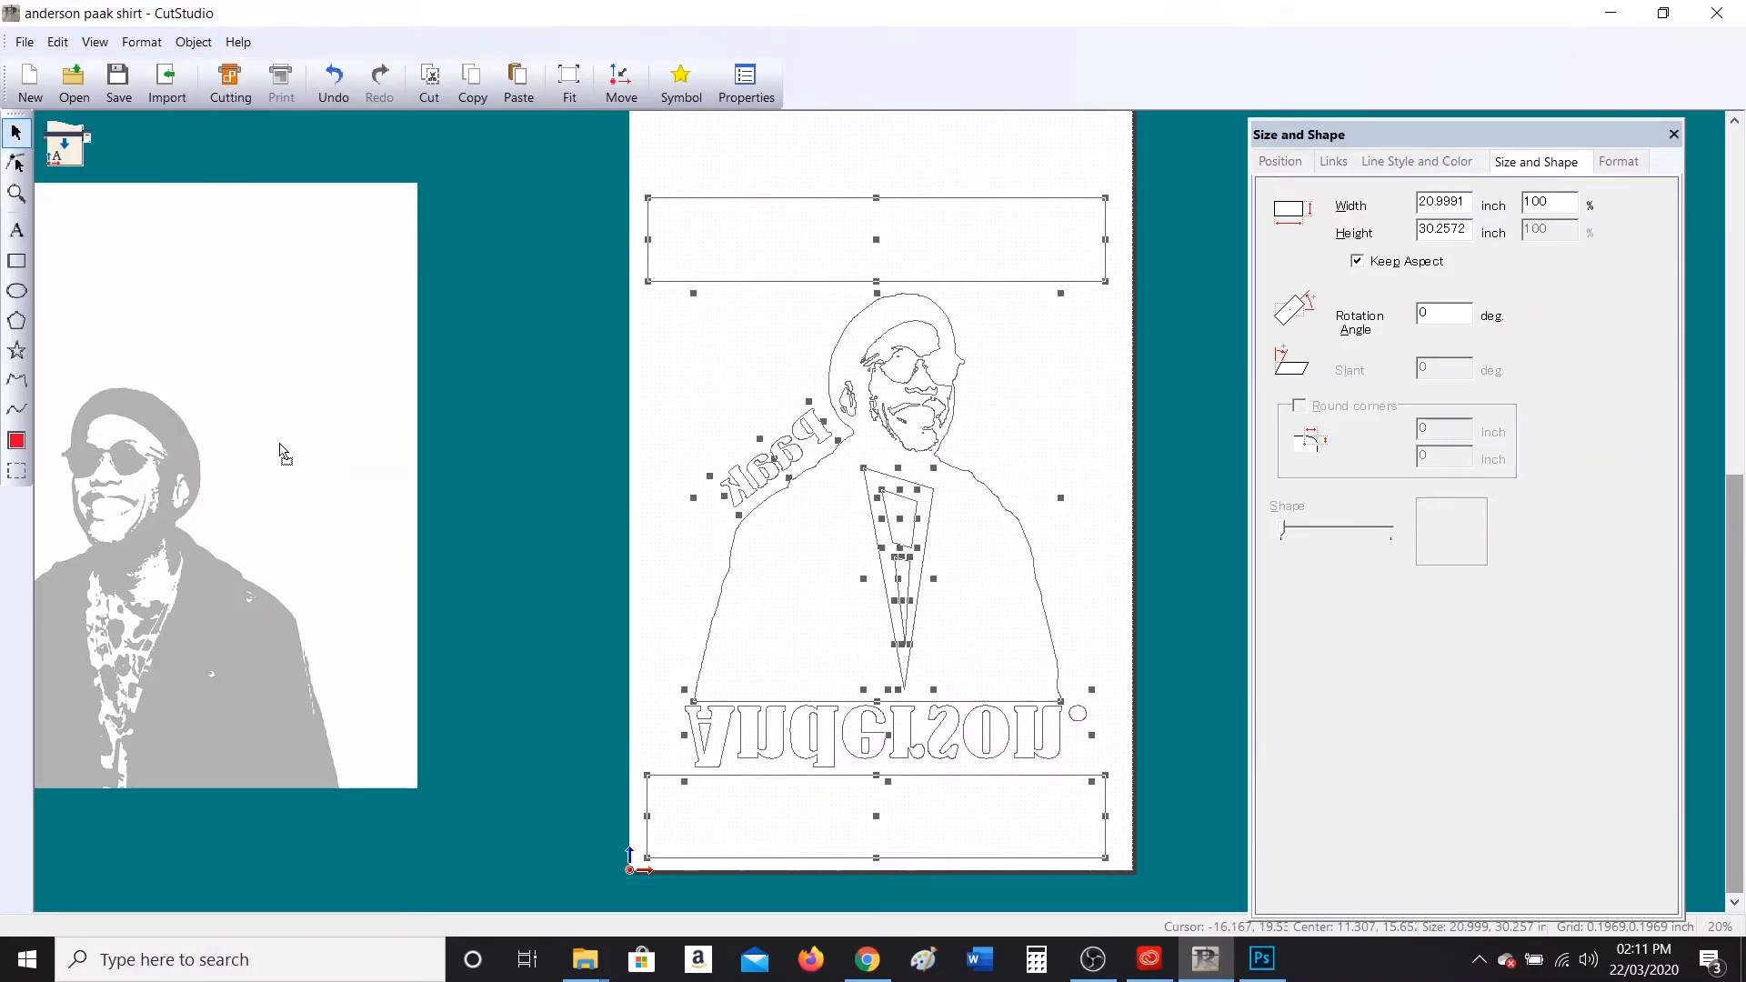
pyautogui.click(1202, 557)
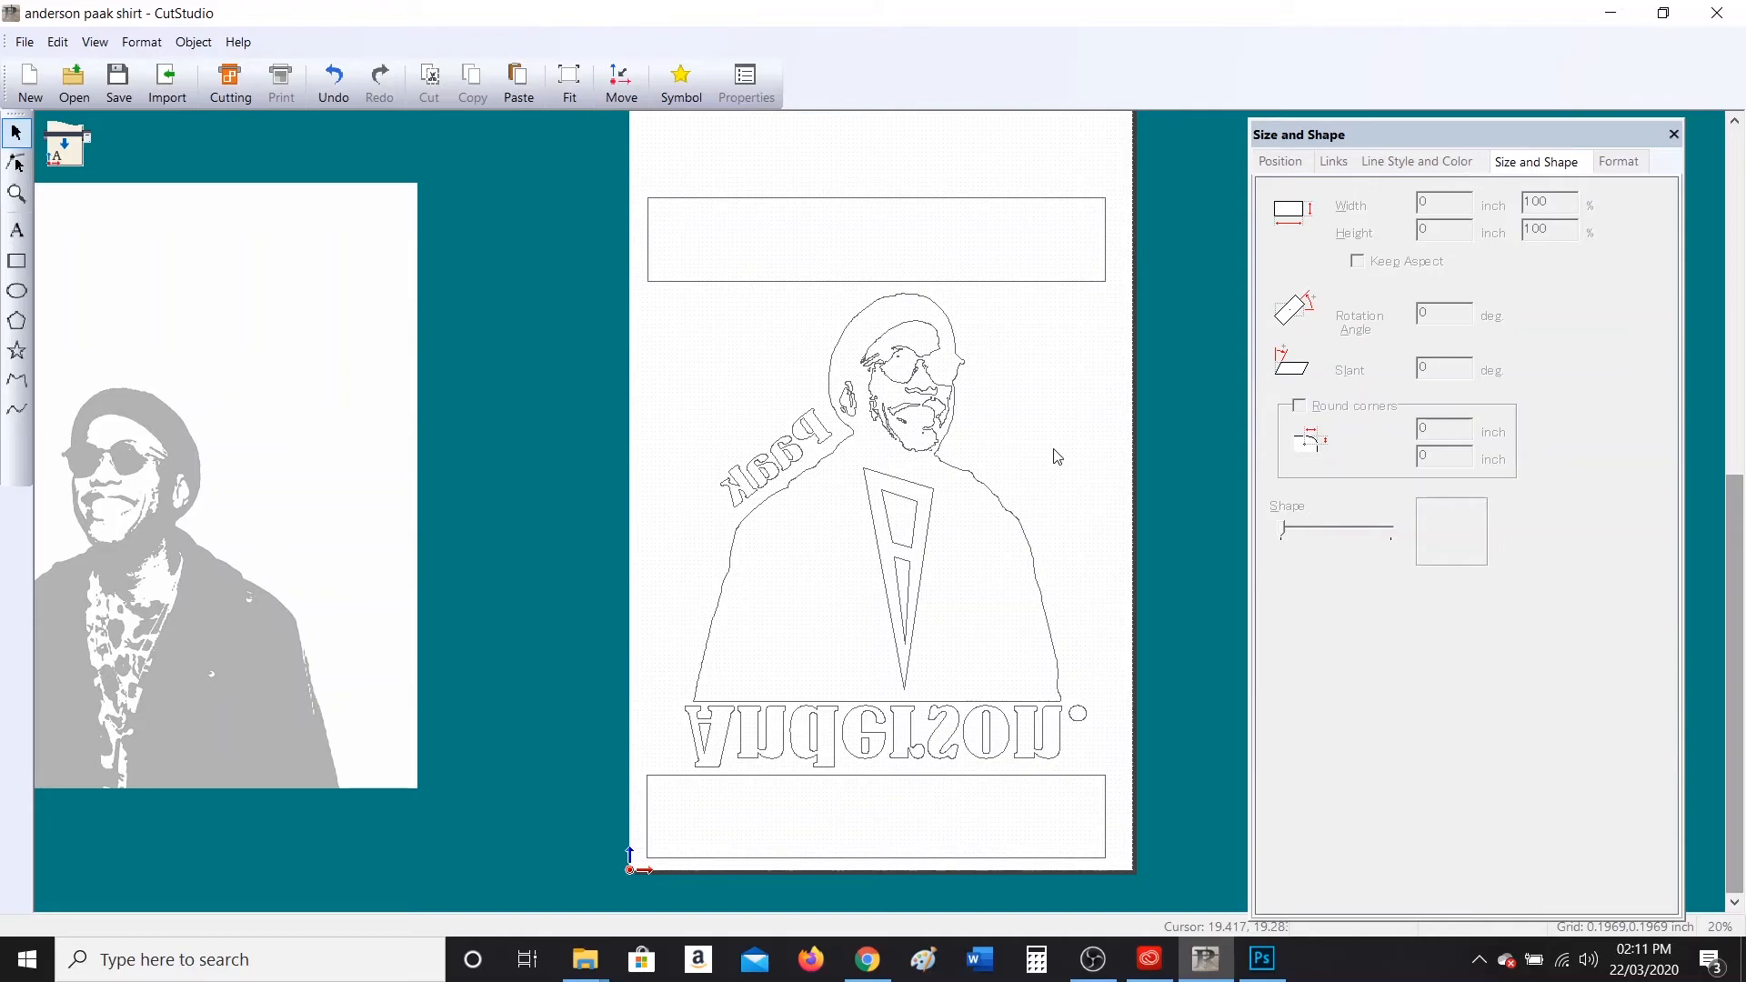
# Examine the portrait's facial contours for intact features and overlapping lines, as well as the lettering around the figure.
pyautogui.scroll(3, 1066, 450)
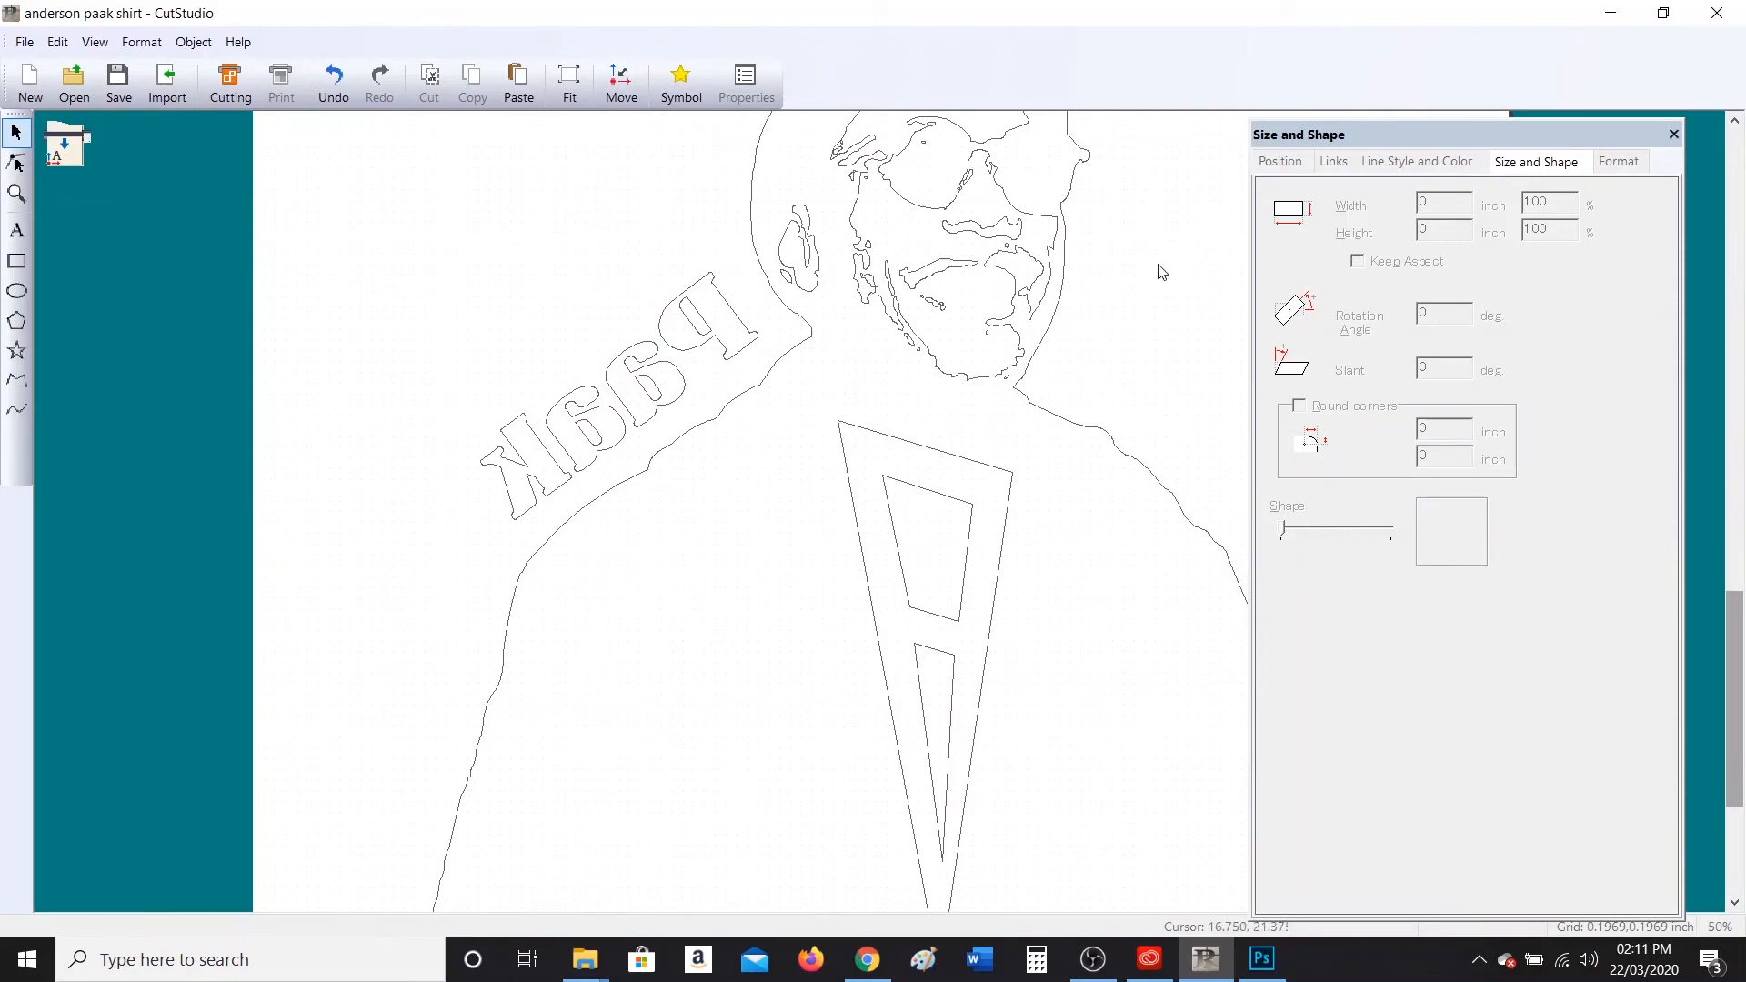
pyautogui.scroll(-2, 1005, 207)
pyautogui.scroll(3, 964, 342)
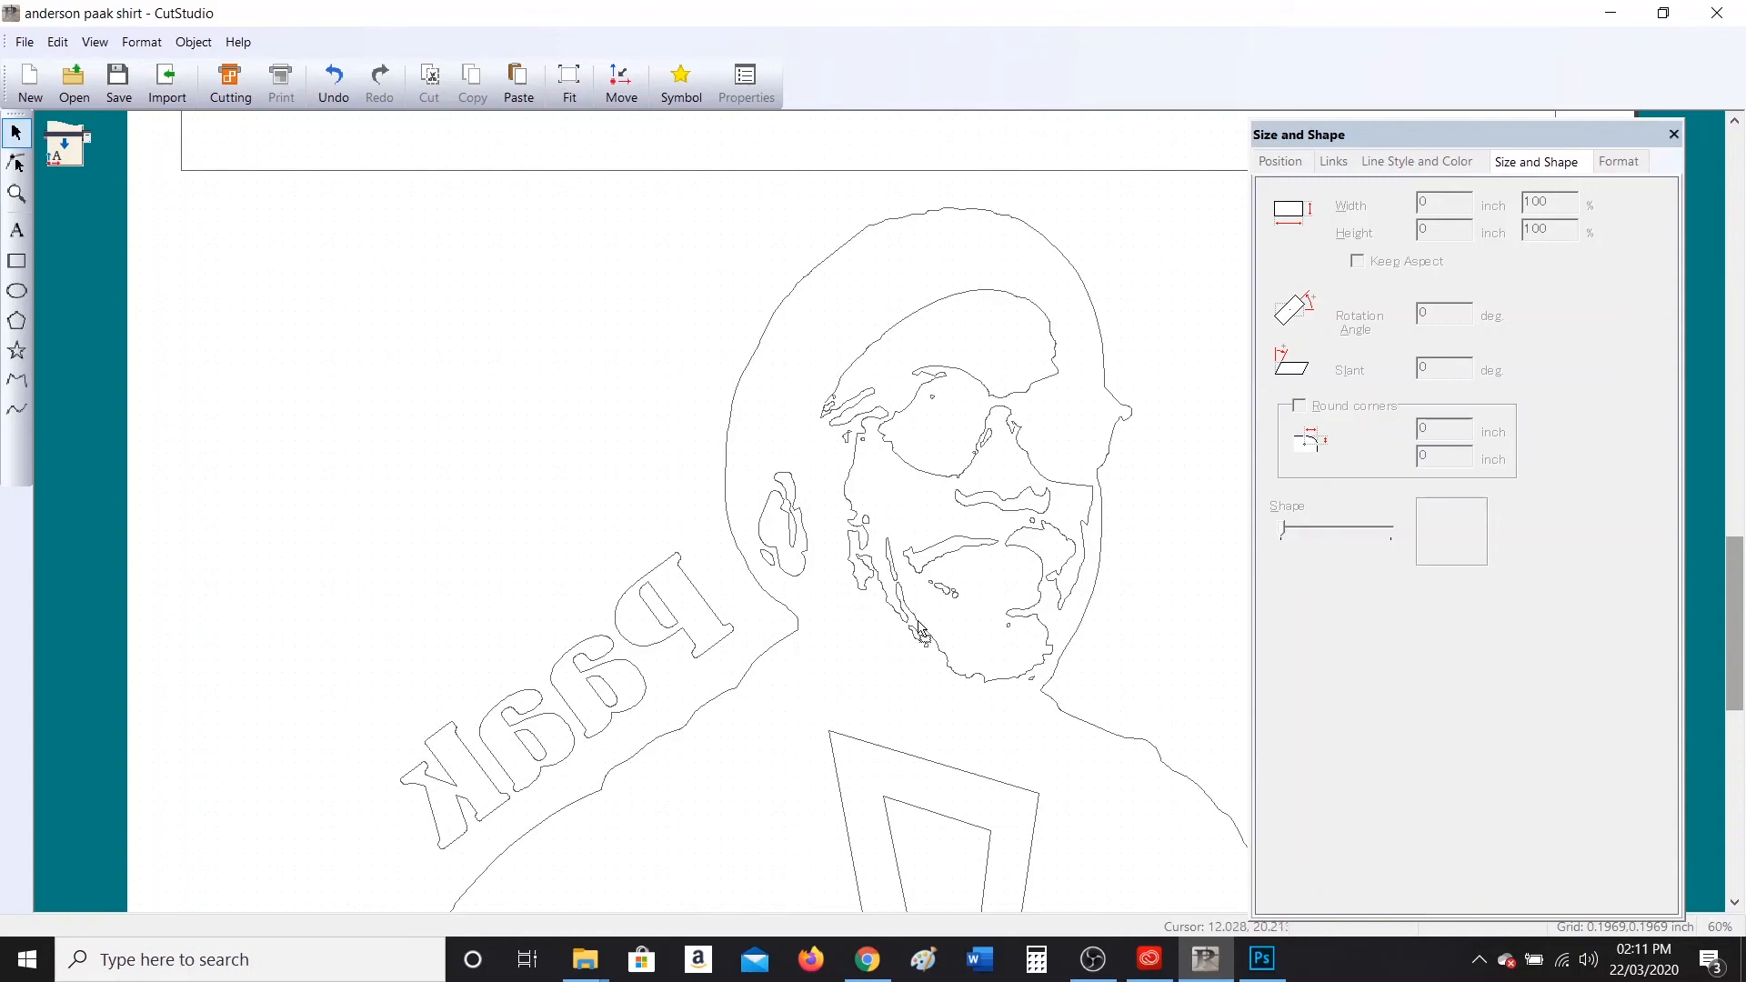
pyautogui.scroll(-2, 962, 622)
pyautogui.scroll(3, 951, 558)
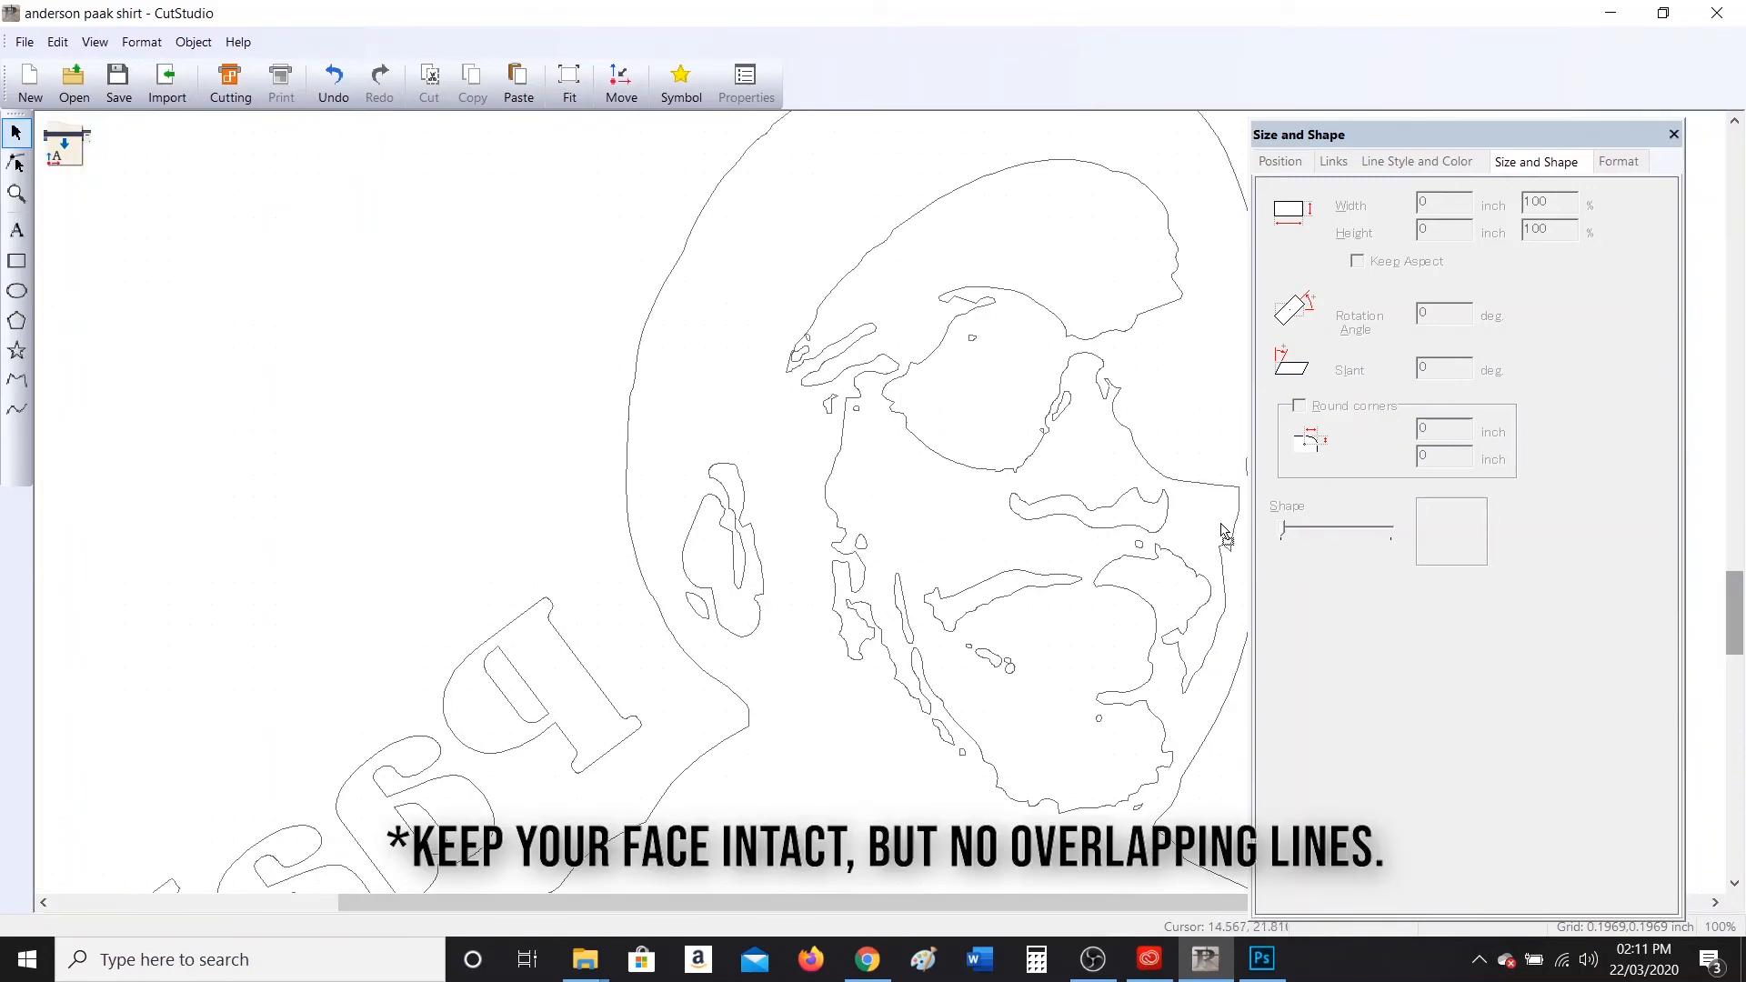
pyautogui.scroll(2, 1147, 587)
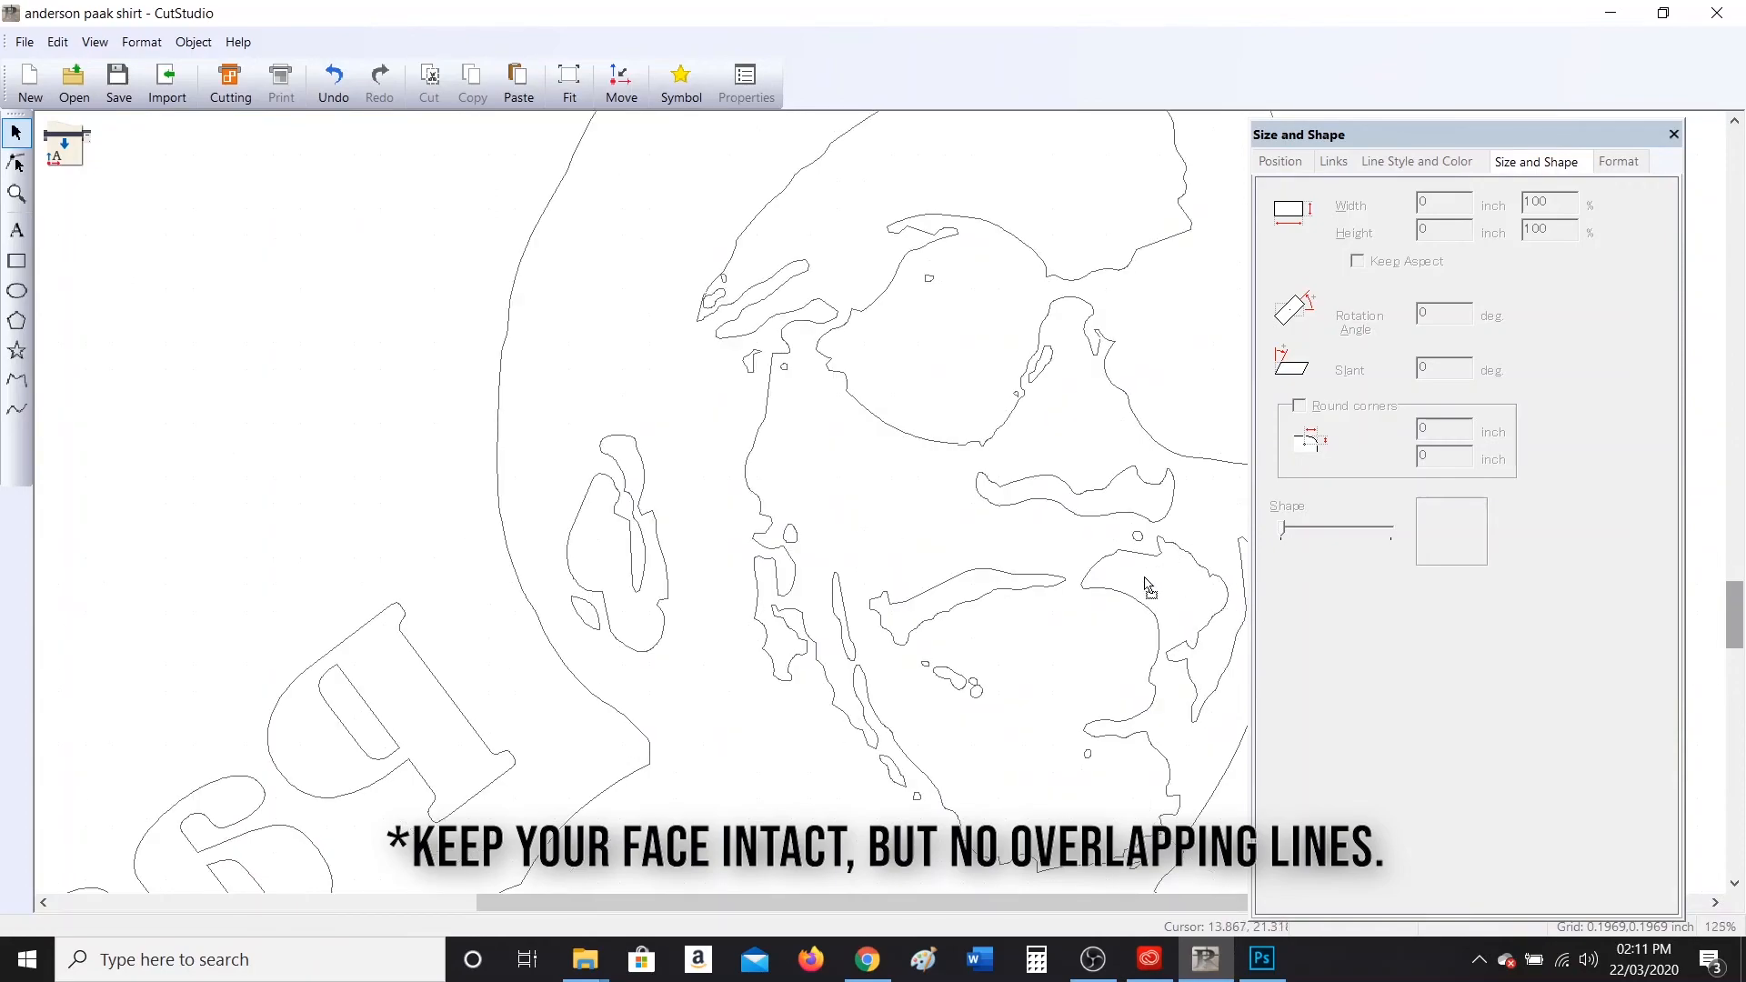
pyautogui.scroll(-4, 1066, 604)
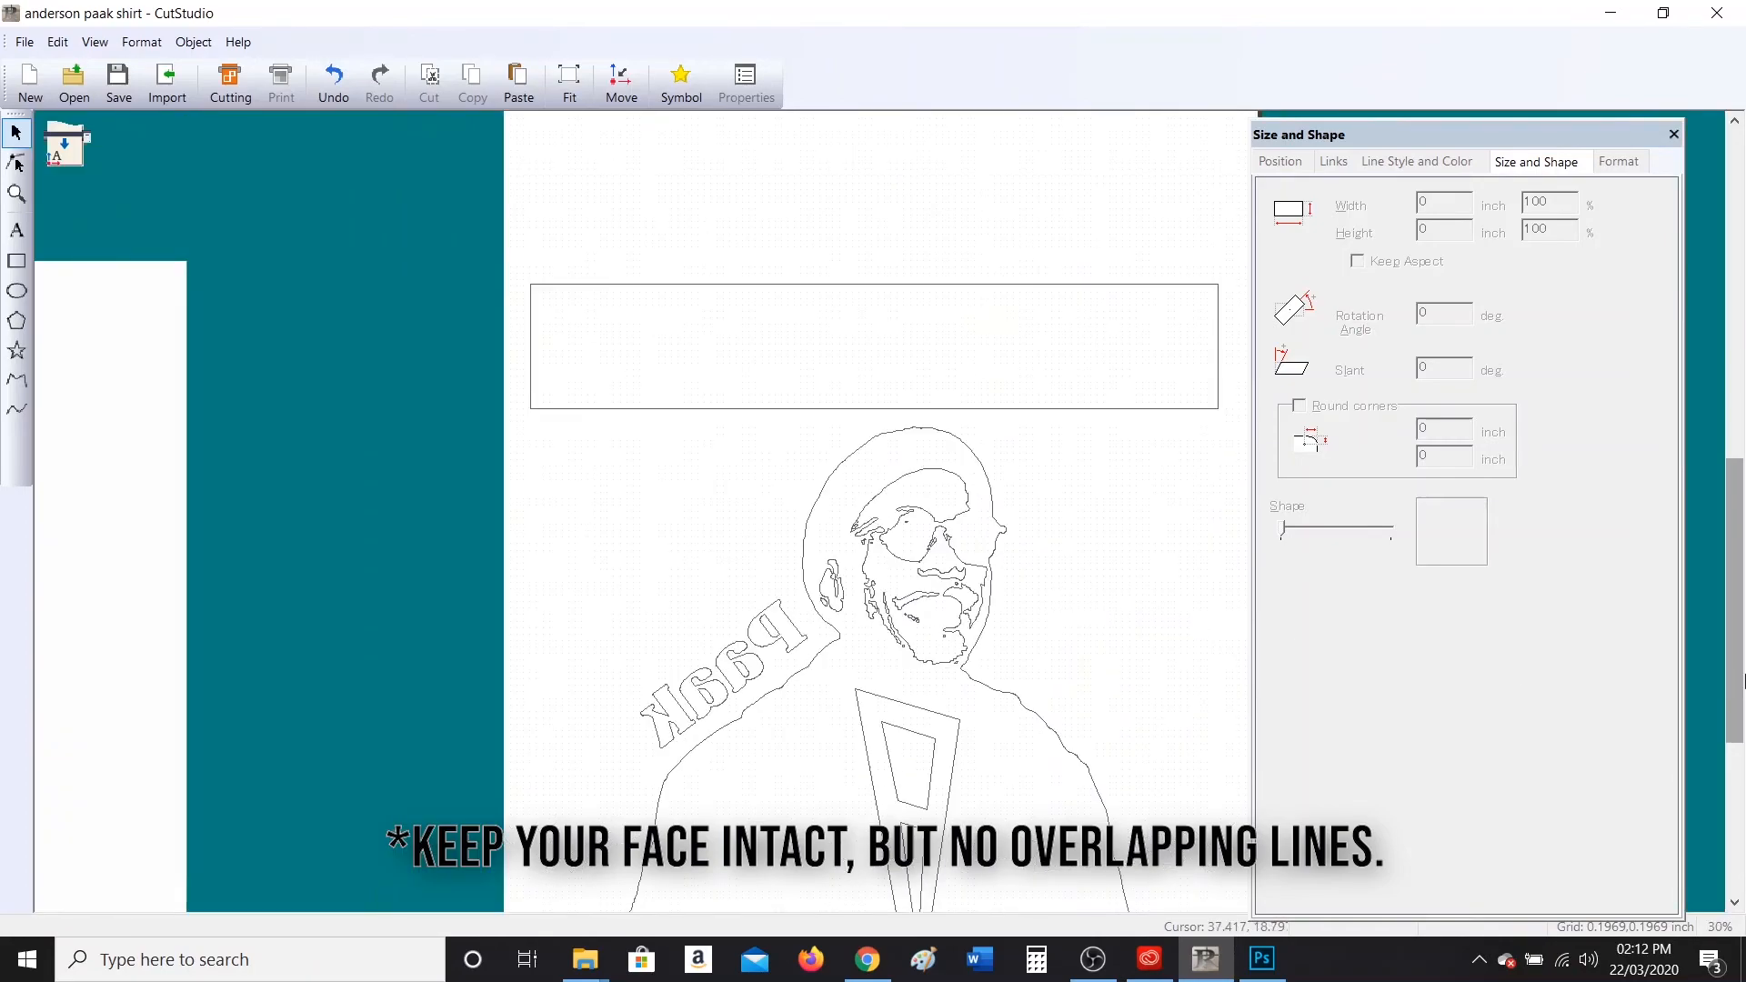
pyautogui.scroll(-3, 1742, 741)
pyautogui.scroll(-1, 1742, 741)
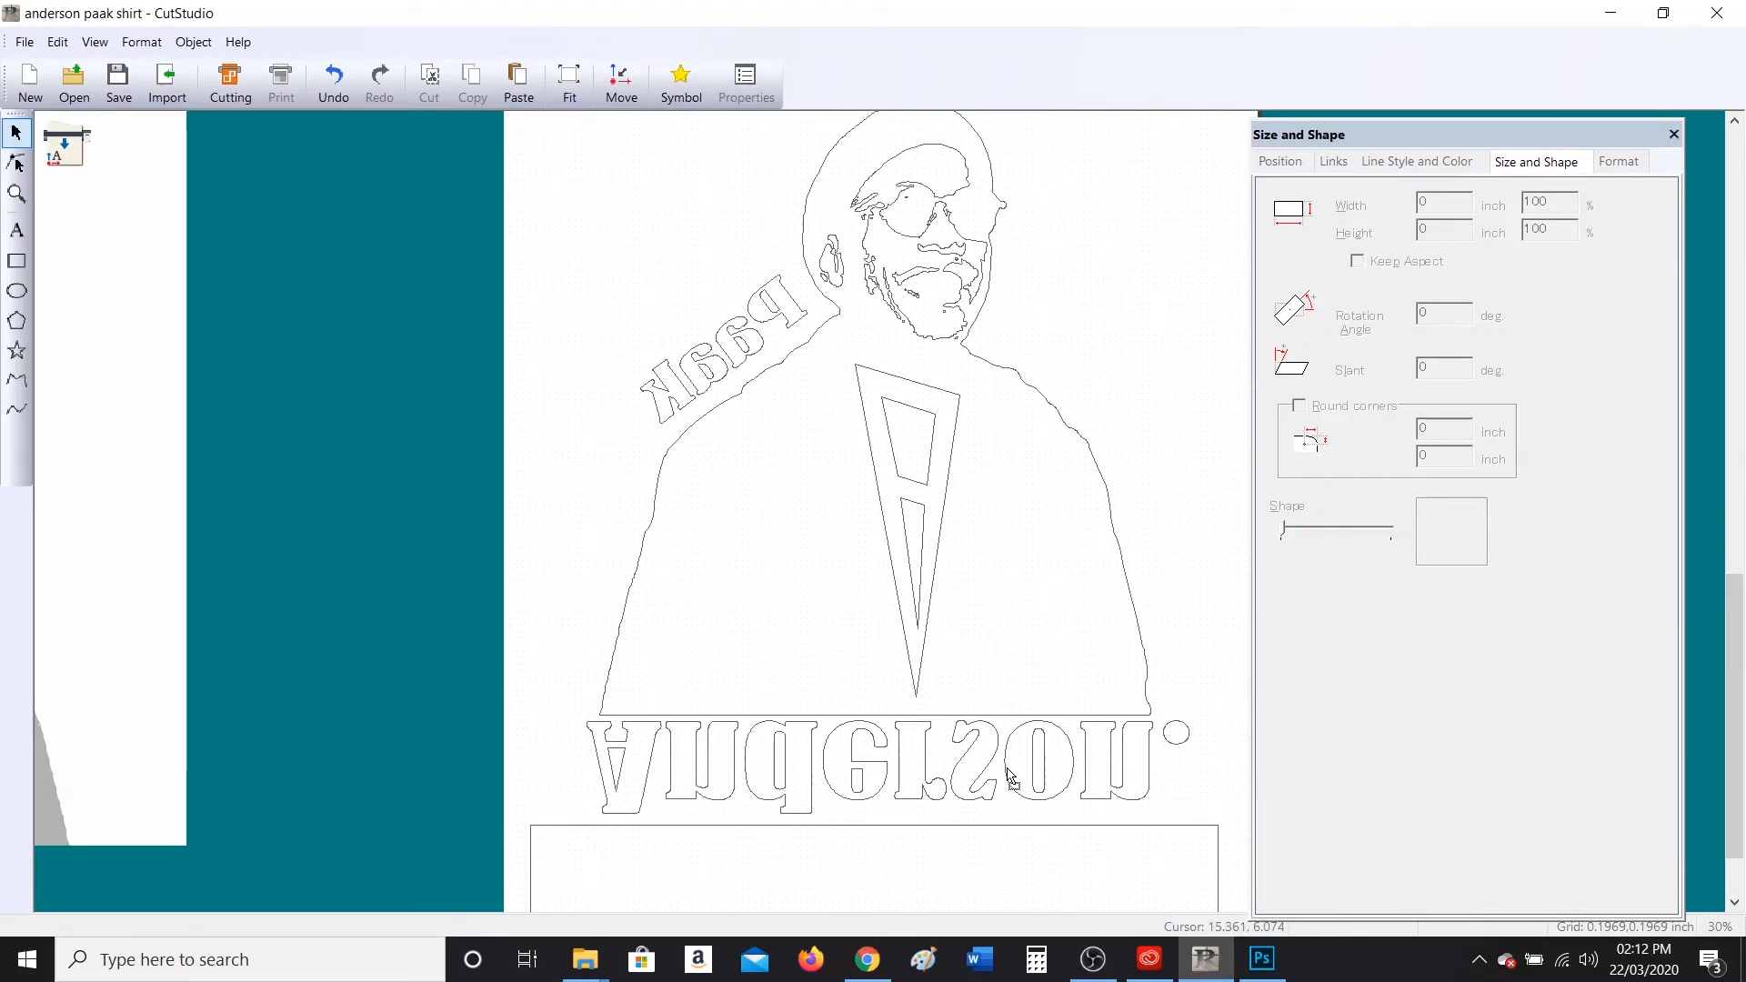
pyautogui.scroll(-2, 1019, 766)
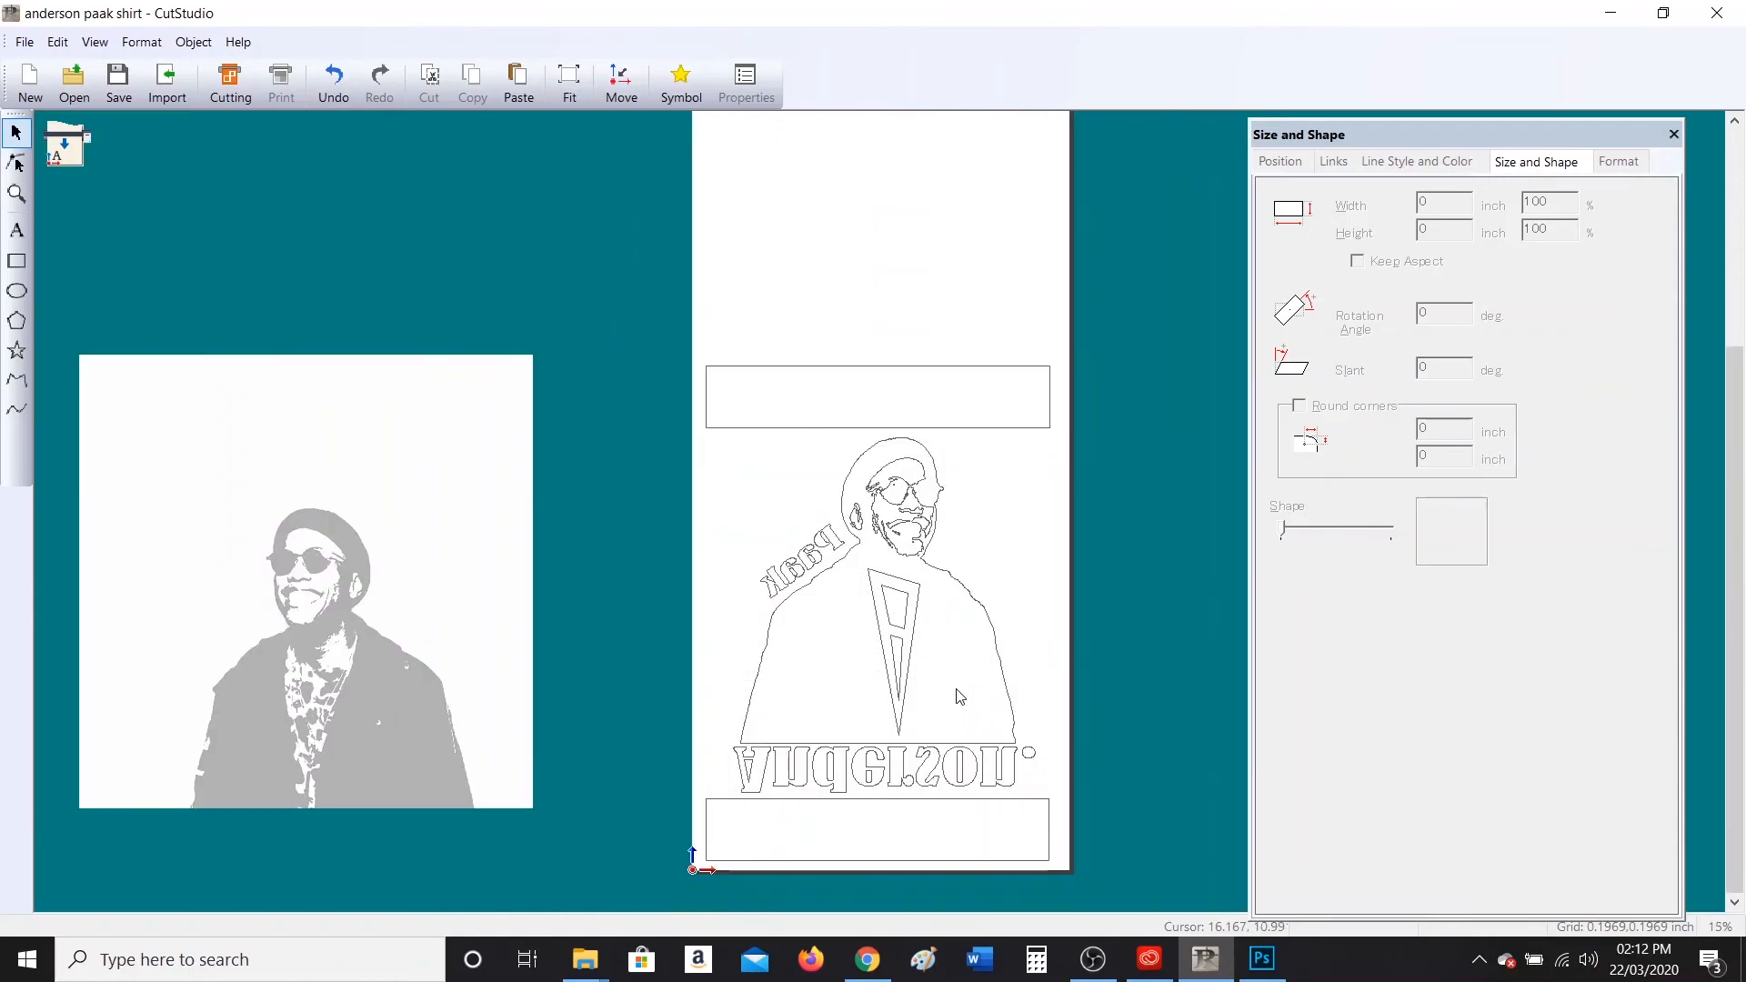
# Check the two long rectangles above and below the portrait by selecting them individually and together.
pyautogui.click(1002, 833)
pyautogui.click(937, 407)
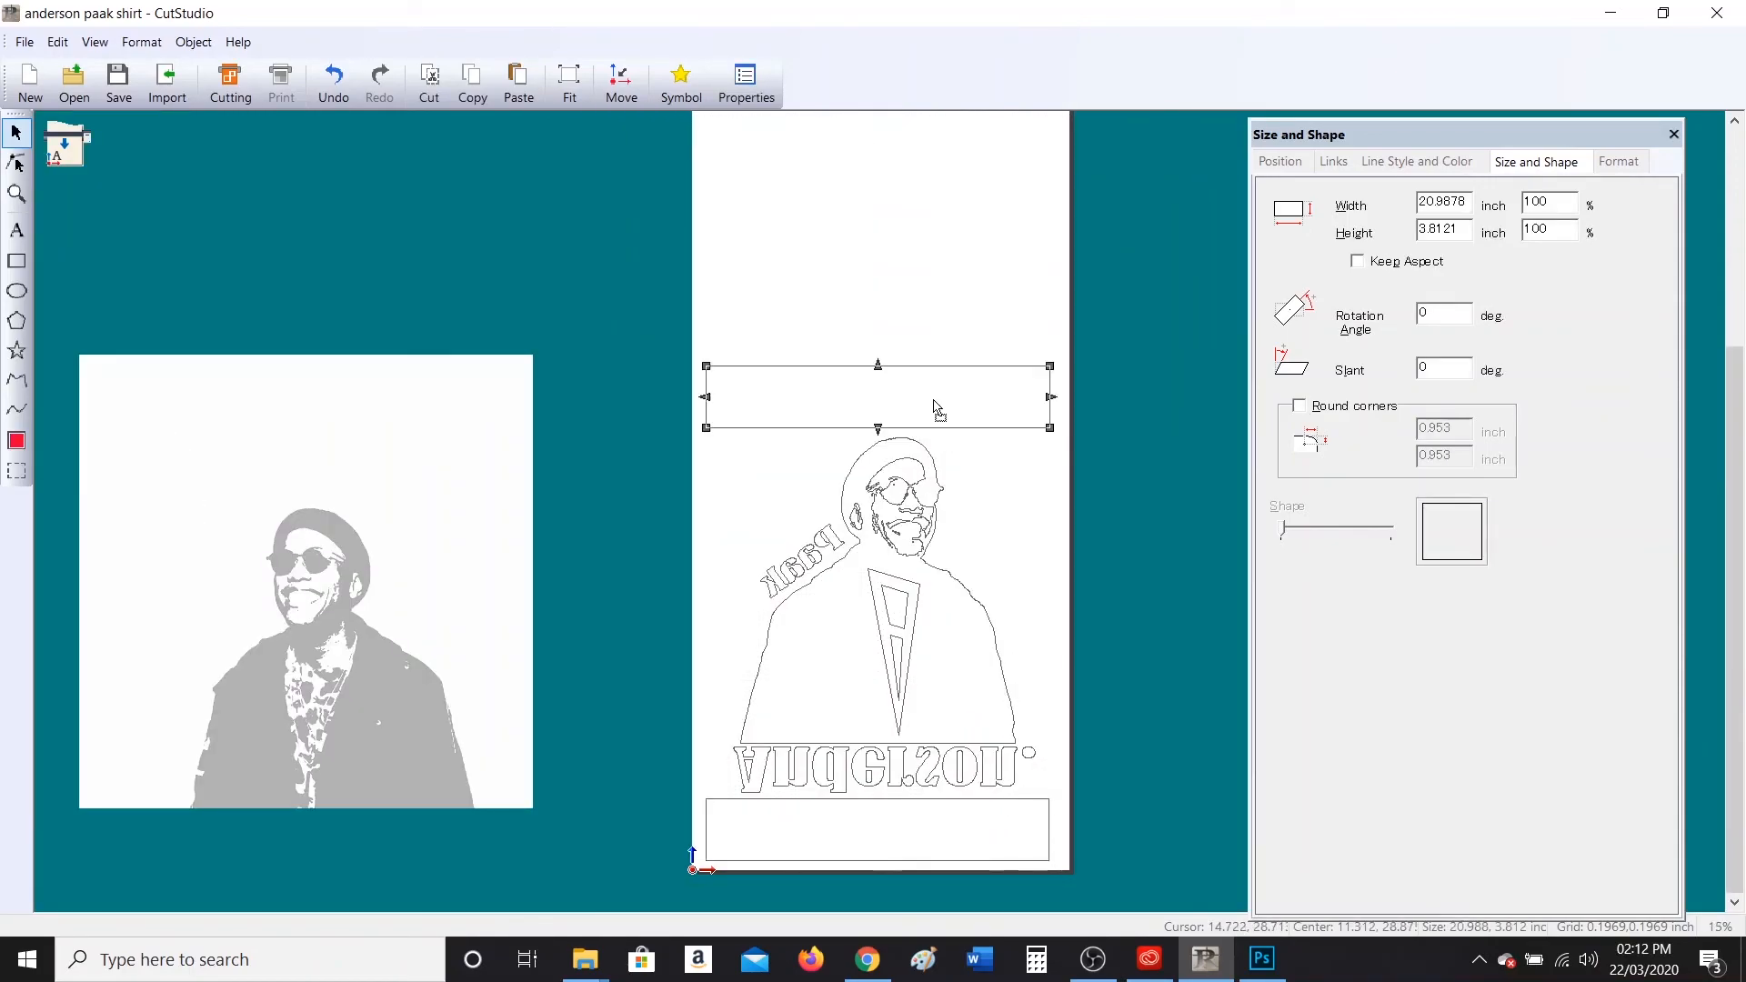
pyautogui.click(969, 824)
pyautogui.click(921, 411)
pyautogui.moveTo(645, 289); pyautogui.dragTo(1109, 859)
pyautogui.click(1118, 819)
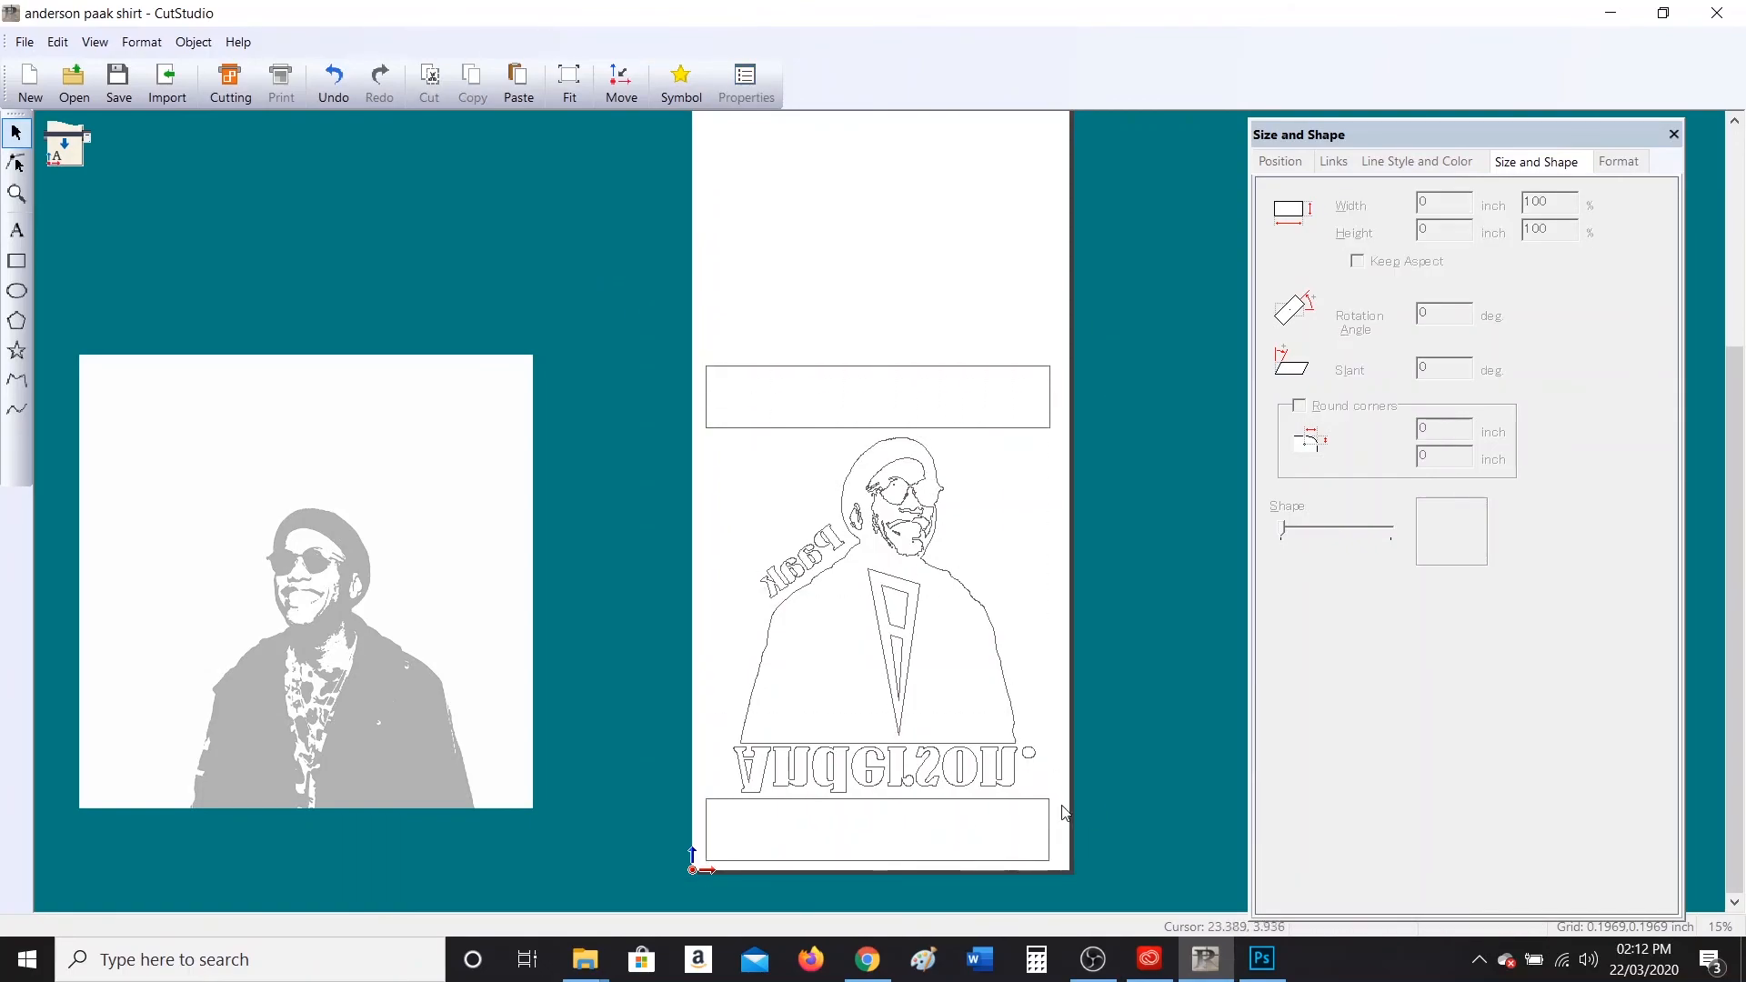
pyautogui.click(1001, 819)
pyautogui.keyDown('shift'); pyautogui.click(946, 392); pyautogui.keyUp('shift')
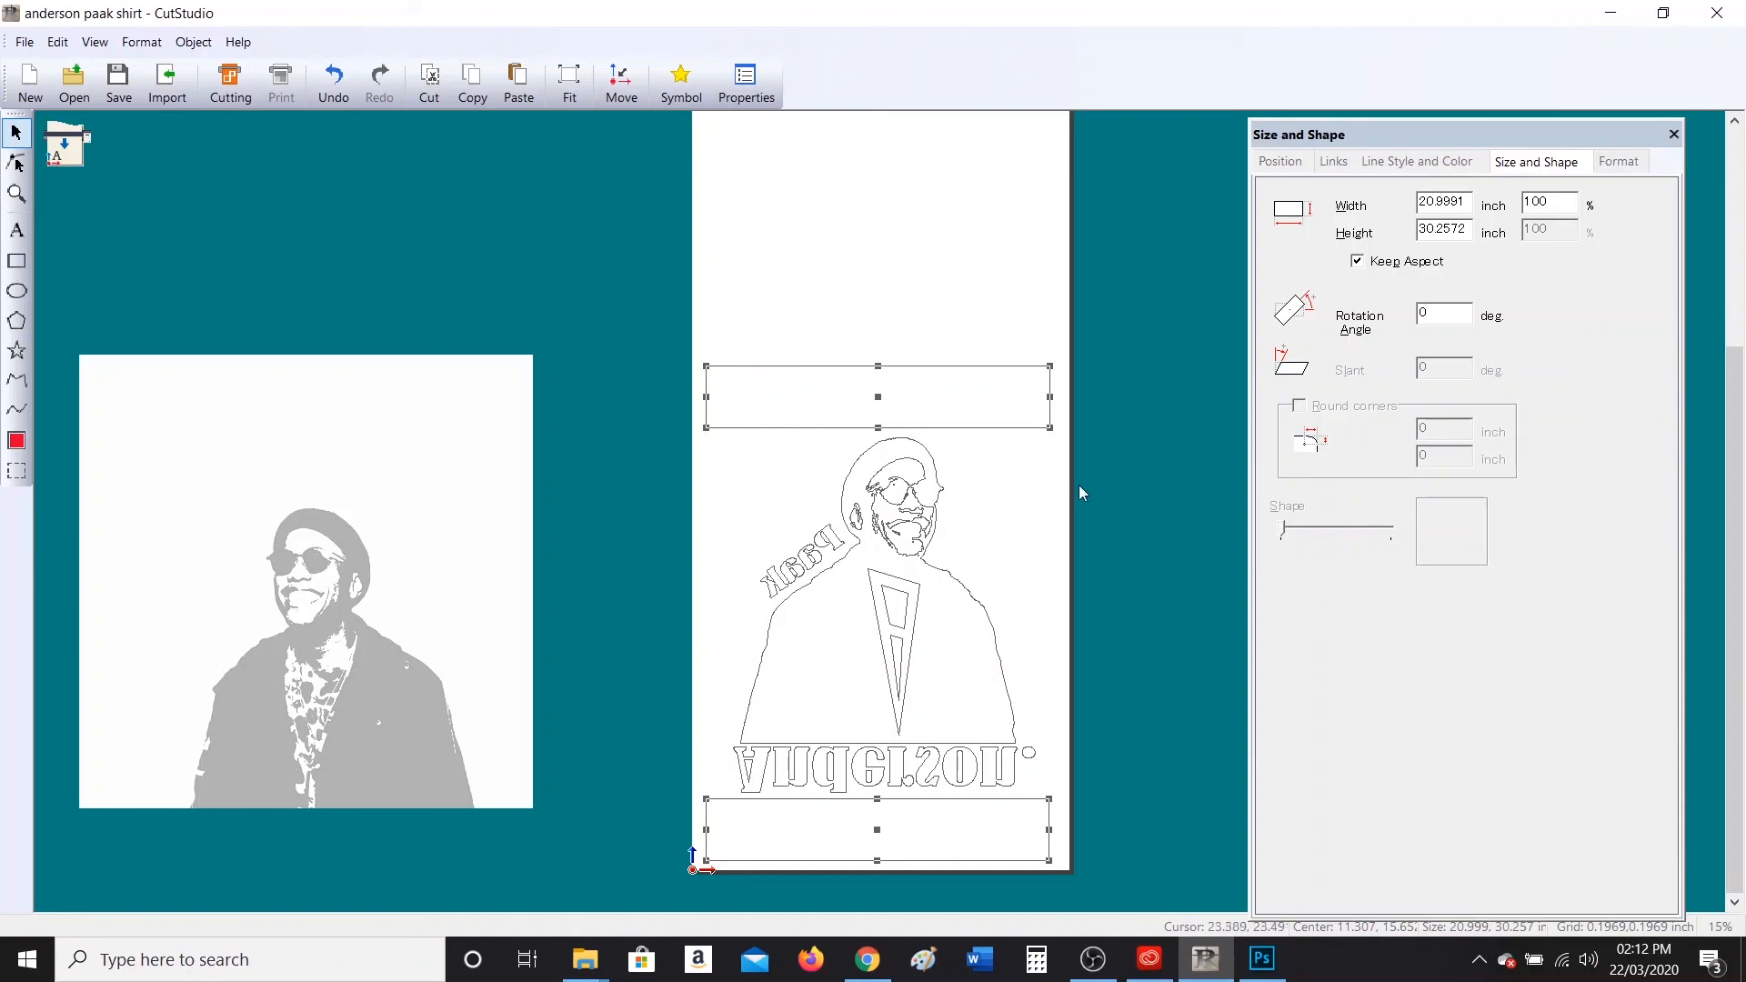
pyautogui.click(1047, 468)
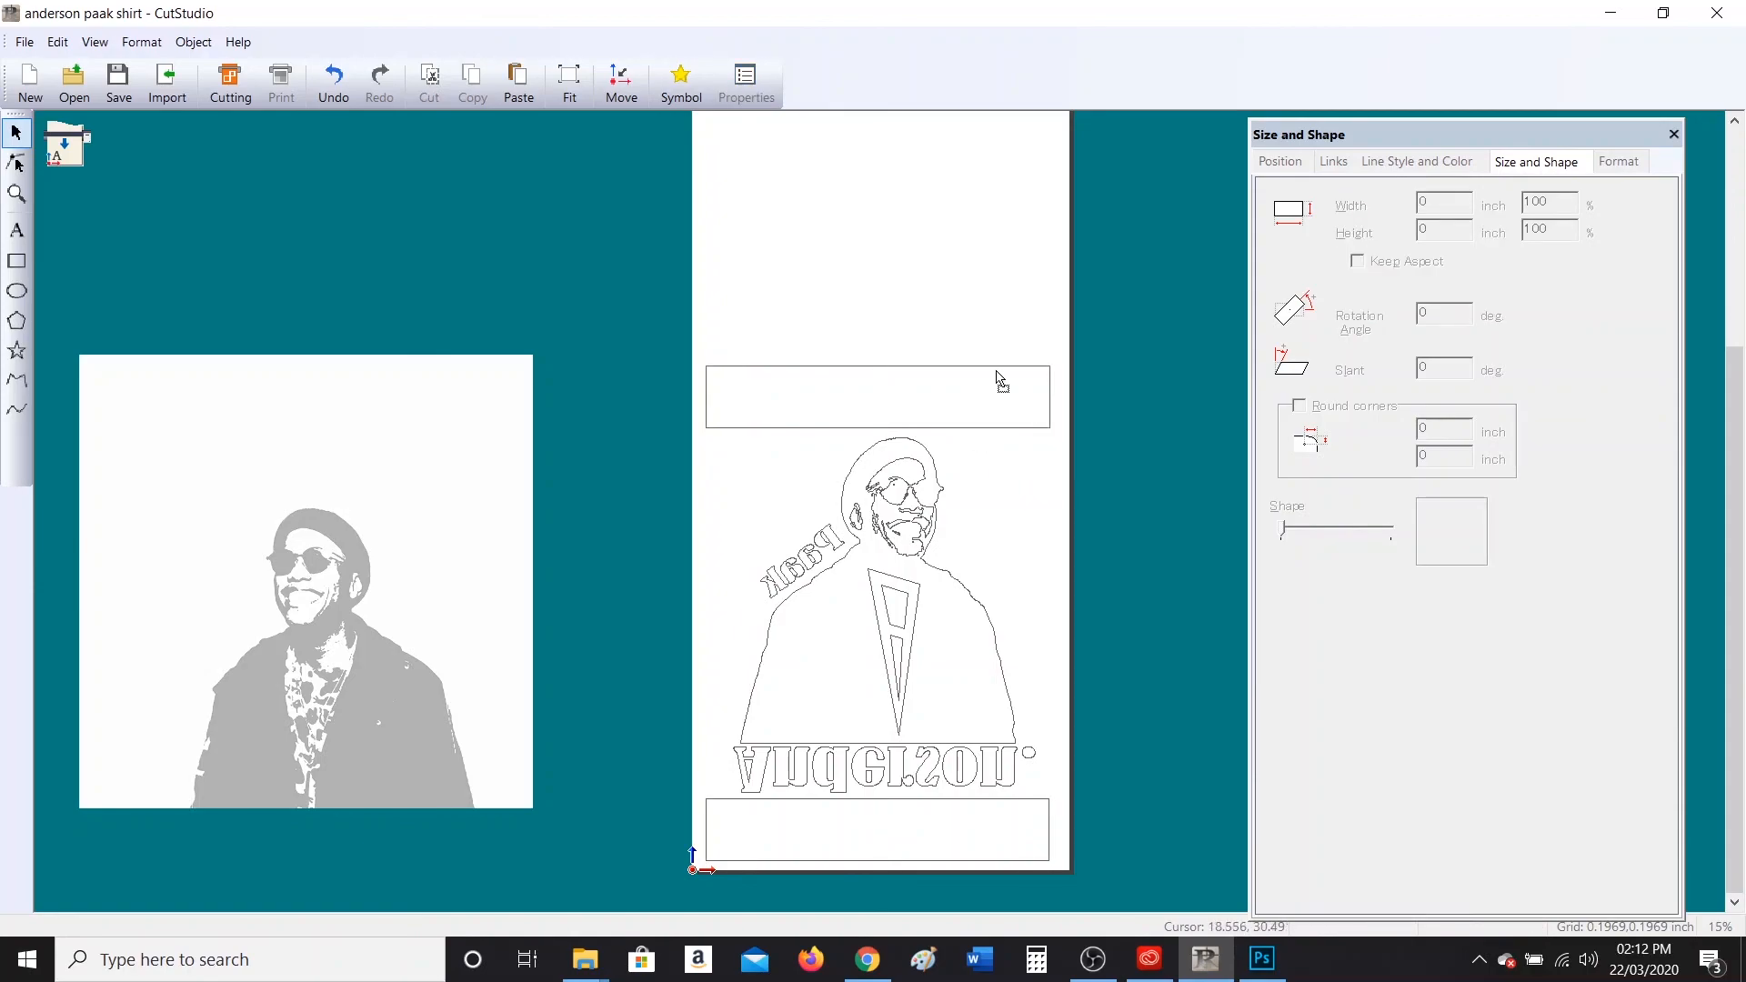